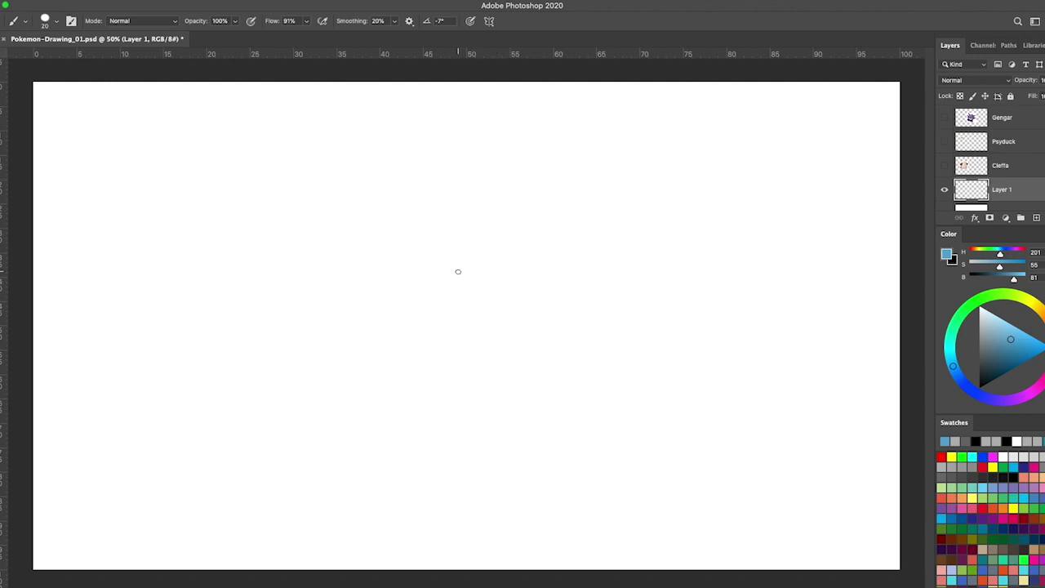
# Sketch a practice ellipse and a box on the left in blue on Layer 1.
pyautogui.moveTo(456, 227)
pyautogui.mouseDown()
pyautogui.moveTo(554, 376)
pyautogui.moveTo(456, 228)
pyautogui.mouseUp()
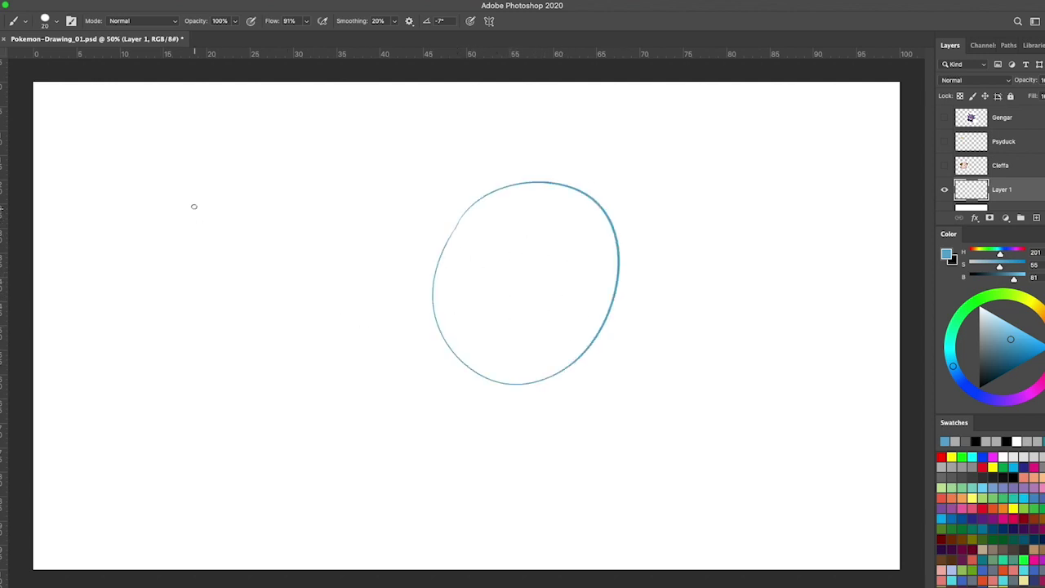
pyautogui.moveTo(149, 156)
pyautogui.mouseDown()
pyautogui.moveTo(128, 217)
pyautogui.moveTo(122, 374)
pyautogui.moveTo(225, 140)
pyautogui.moveTo(299, 349)
pyautogui.mouseUp()
pyautogui.moveTo(127, 377); pyautogui.dragTo(285, 353)
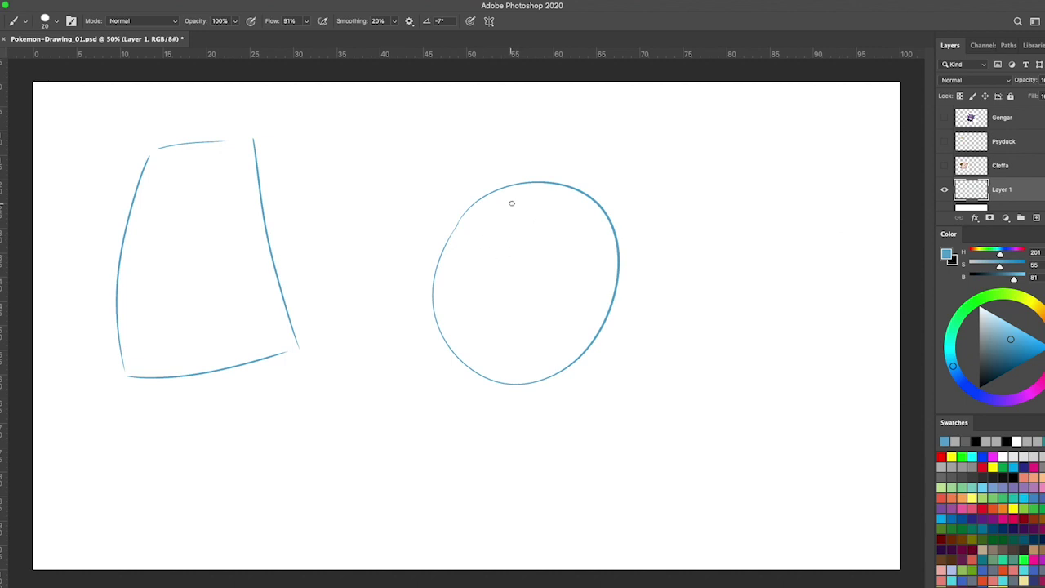
# Add crossing centre and horizontal guide lines, two small eye ovals and a mark inside the ellipse.
pyautogui.moveTo(517, 182); pyautogui.dragTo(474, 276)
pyautogui.moveTo(469, 345); pyautogui.dragTo(474, 356)
pyautogui.moveTo(429, 265); pyautogui.dragTo(597, 248)
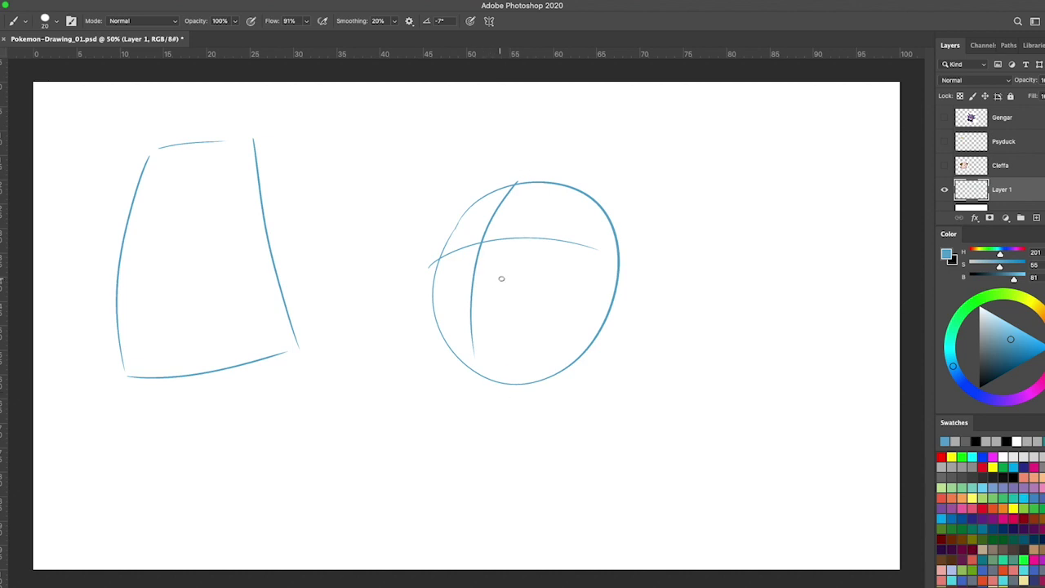
pyautogui.moveTo(471, 231)
pyautogui.mouseDown()
pyautogui.moveTo(468, 242)
pyautogui.moveTo(507, 226)
pyautogui.mouseUp()
pyautogui.moveTo(466, 263); pyautogui.dragTo(484, 262)
# Turn on the Cleffa colour reference layer, toggling Layer 1's visibility off and back on.
pyautogui.click(945, 190)
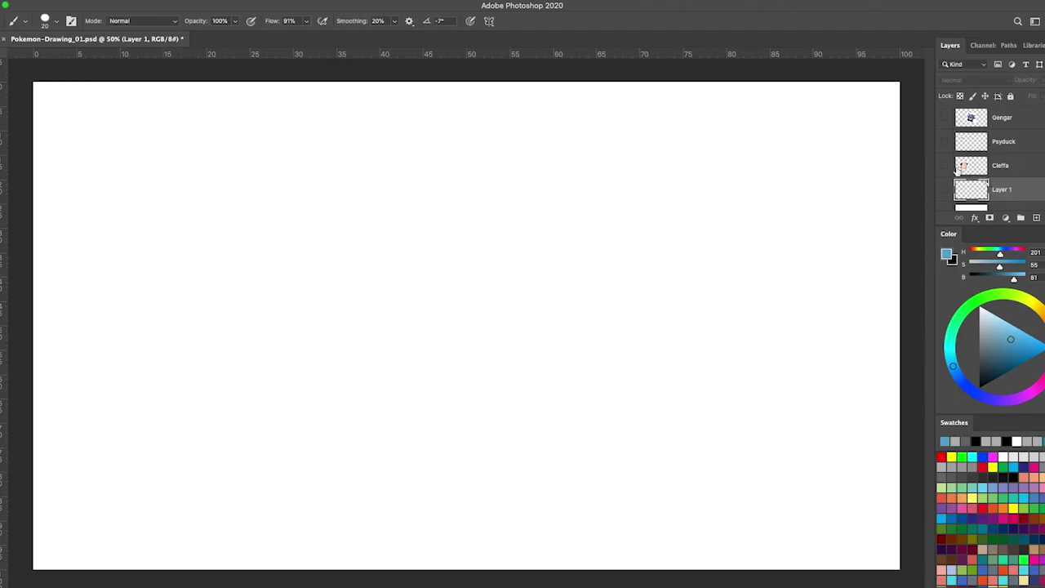
pyautogui.click(945, 165)
pyautogui.click(945, 189)
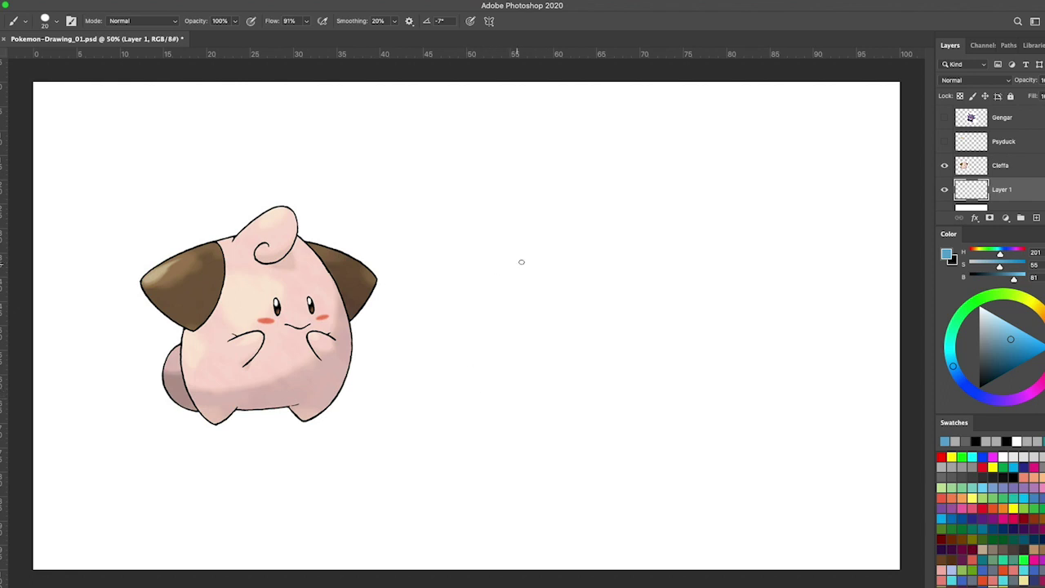
# Sketch an oval body with two feet to the right of Cleffa in blue.
pyautogui.moveTo(513, 235)
pyautogui.mouseDown()
pyautogui.moveTo(605, 356)
pyautogui.moveTo(457, 388)
pyautogui.moveTo(571, 231)
pyautogui.mouseUp()
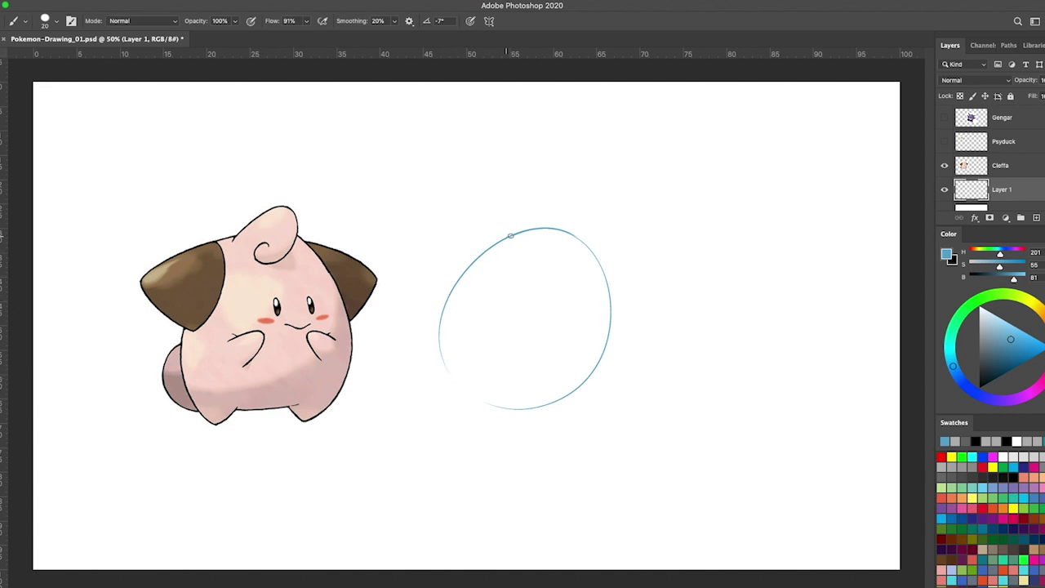
pyautogui.moveTo(569, 232); pyautogui.dragTo(594, 393)
pyautogui.moveTo(445, 372)
pyautogui.mouseDown()
pyautogui.moveTo(465, 390)
pyautogui.moveTo(572, 408)
pyautogui.mouseUp()
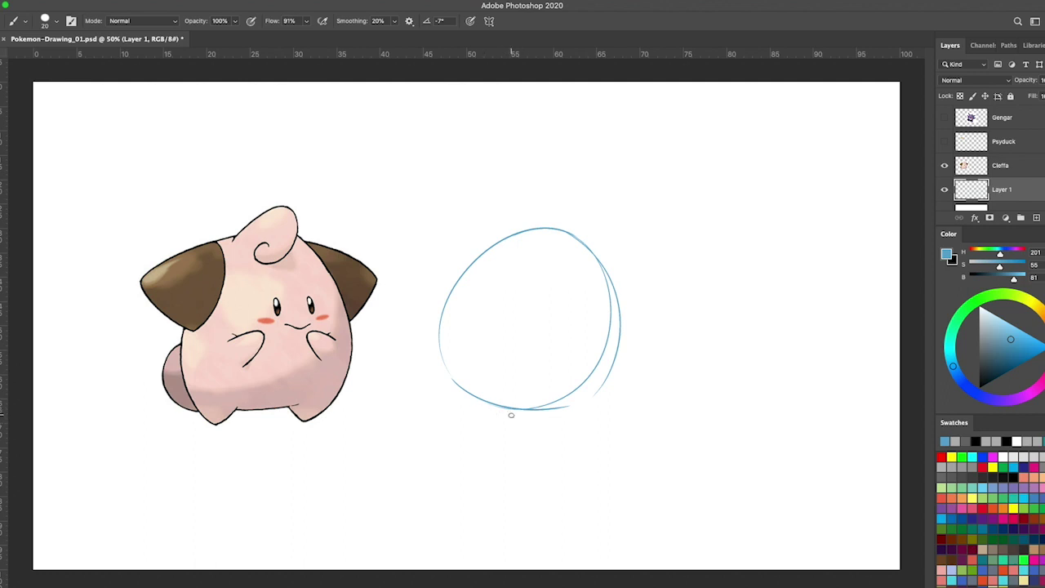
pyautogui.moveTo(460, 390)
pyautogui.mouseDown()
pyautogui.moveTo(482, 415)
pyautogui.moveTo(503, 413)
pyautogui.mouseUp()
pyautogui.moveTo(614, 359)
pyautogui.mouseDown()
pyautogui.moveTo(588, 398)
pyautogui.moveTo(564, 419)
pyautogui.moveTo(544, 407)
pyautogui.moveTo(569, 417)
pyautogui.mouseUp()
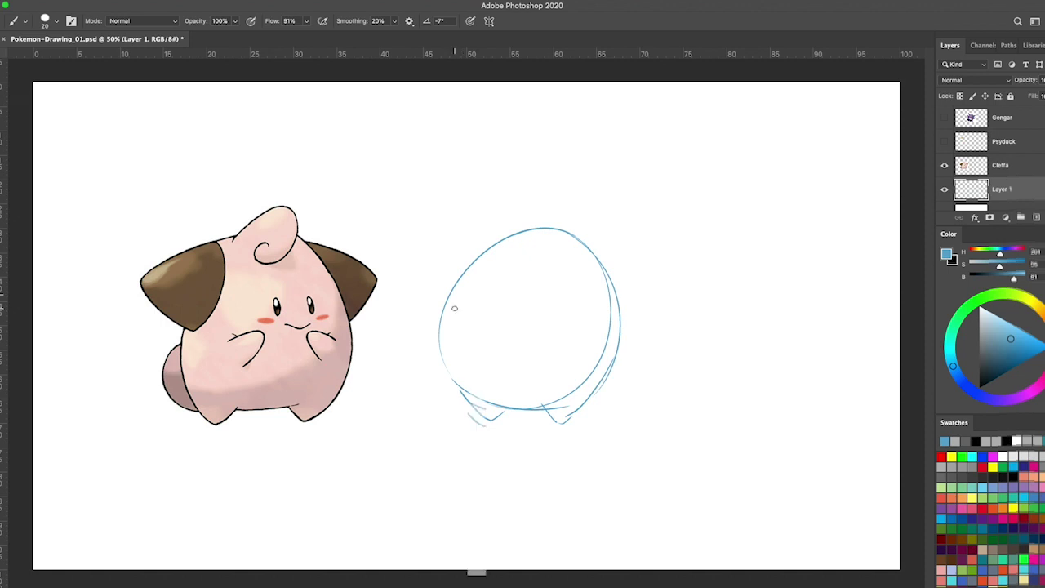
# Add horizontal eye-line and vertical centre guides and an eye on the face.
pyautogui.moveTo(451, 309); pyautogui.dragTo(611, 306)
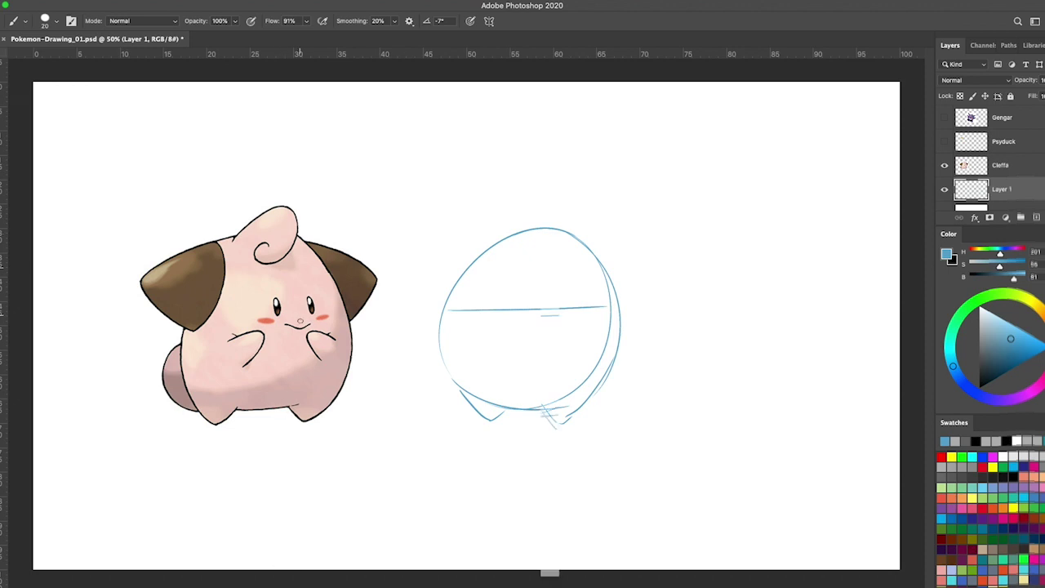
pyautogui.moveTo(558, 229); pyautogui.dragTo(554, 399)
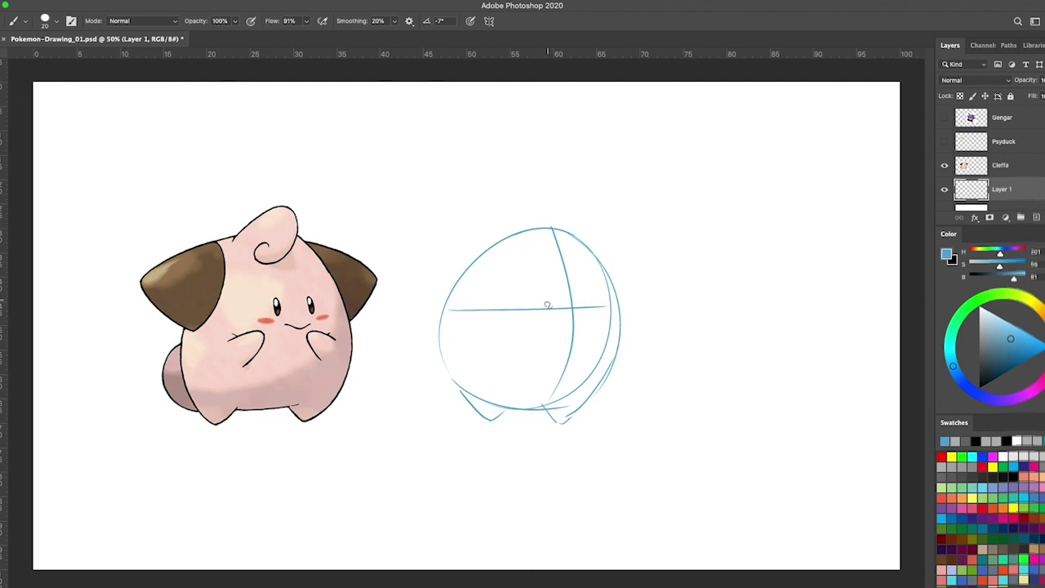
pyautogui.moveTo(545, 301); pyautogui.dragTo(591, 297)
# Sketch the left ear, the head's left side and the curl on top of the head.
pyautogui.moveTo(445, 308)
pyautogui.mouseDown()
pyautogui.moveTo(452, 241)
pyautogui.moveTo(523, 231)
pyautogui.mouseUp()
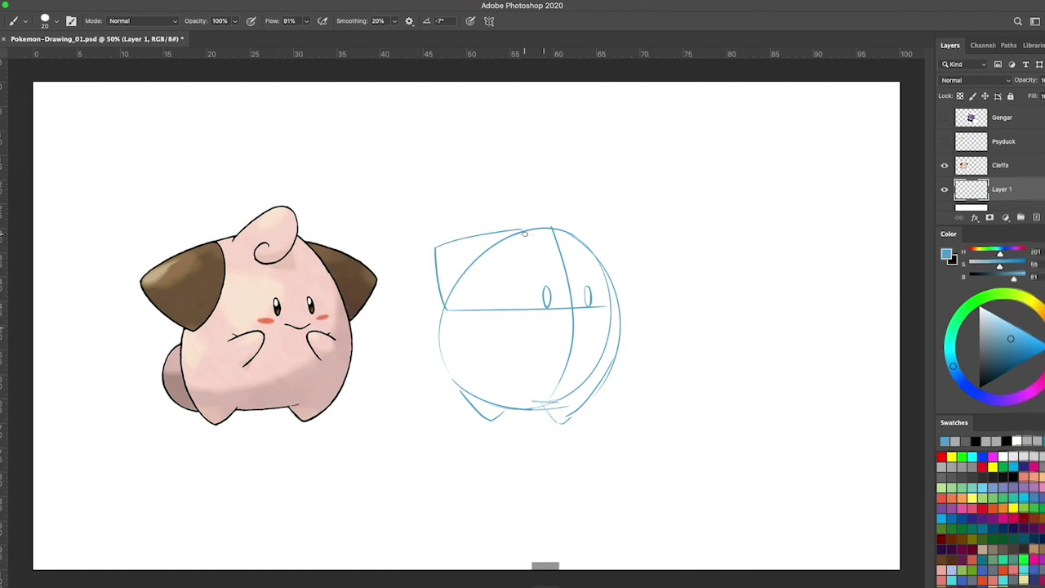
pyautogui.moveTo(445, 309); pyautogui.dragTo(522, 234)
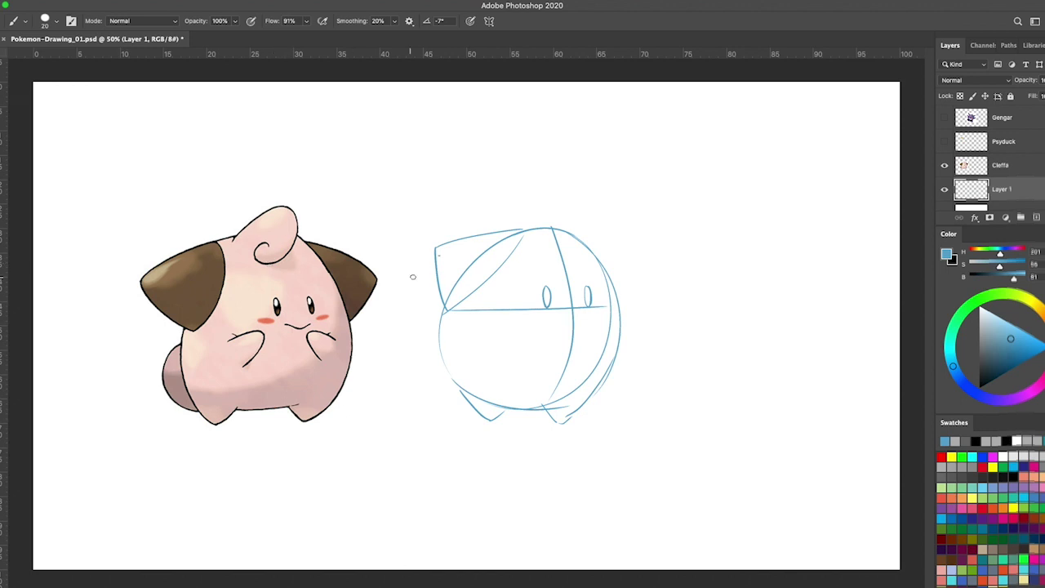
pyautogui.moveTo(433, 263); pyautogui.dragTo(490, 235)
pyautogui.moveTo(422, 275); pyautogui.dragTo(483, 236)
pyautogui.moveTo(426, 265)
pyautogui.mouseDown()
pyautogui.moveTo(471, 322)
pyautogui.moveTo(520, 231)
pyautogui.moveTo(590, 235)
pyautogui.moveTo(651, 267)
pyautogui.moveTo(611, 315)
pyautogui.mouseUp()
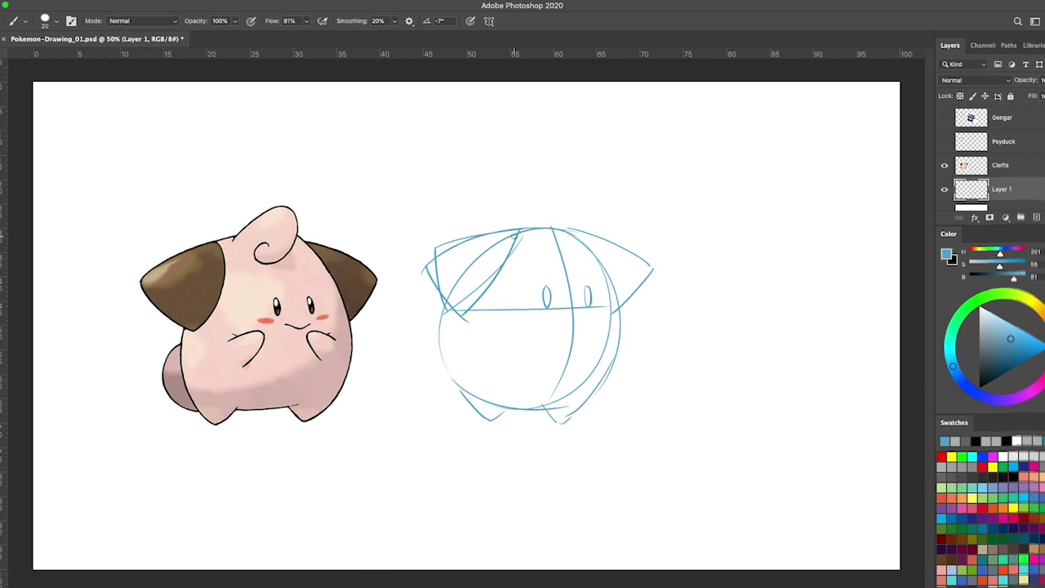
pyautogui.moveTo(519, 231)
pyautogui.mouseDown()
pyautogui.moveTo(561, 225)
pyautogui.moveTo(548, 238)
pyautogui.moveTo(578, 242)
pyautogui.moveTo(566, 209)
pyautogui.moveTo(516, 247)
pyautogui.moveTo(578, 232)
pyautogui.mouseUp()
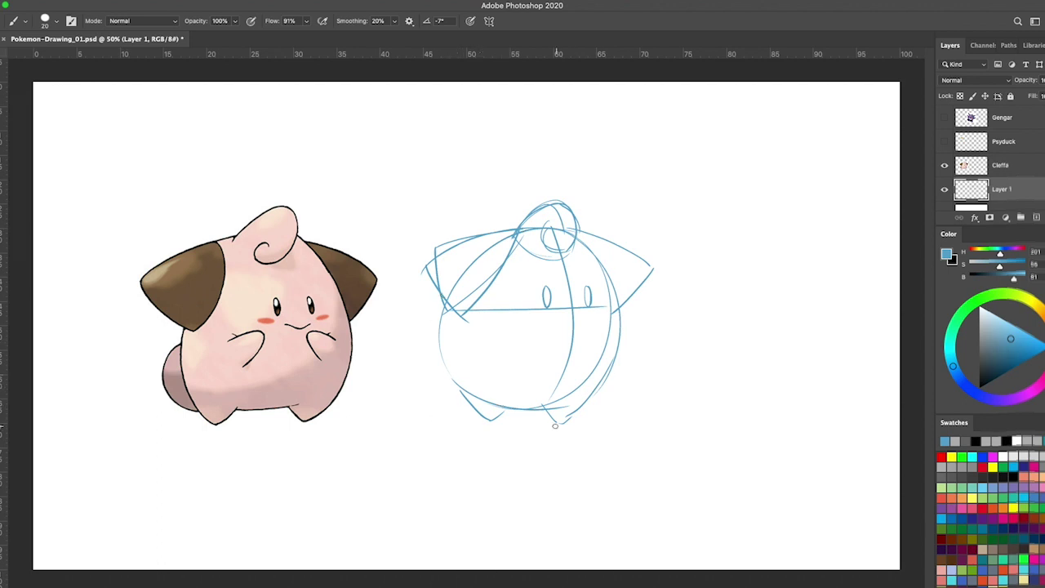
# Sketch the tail at lower left, both arms and the mouth under the eyes.
pyautogui.moveTo(438, 352); pyautogui.dragTo(472, 403)
pyautogui.moveTo(438, 364); pyautogui.dragTo(466, 400)
pyautogui.moveTo(438, 349); pyautogui.dragTo(446, 400)
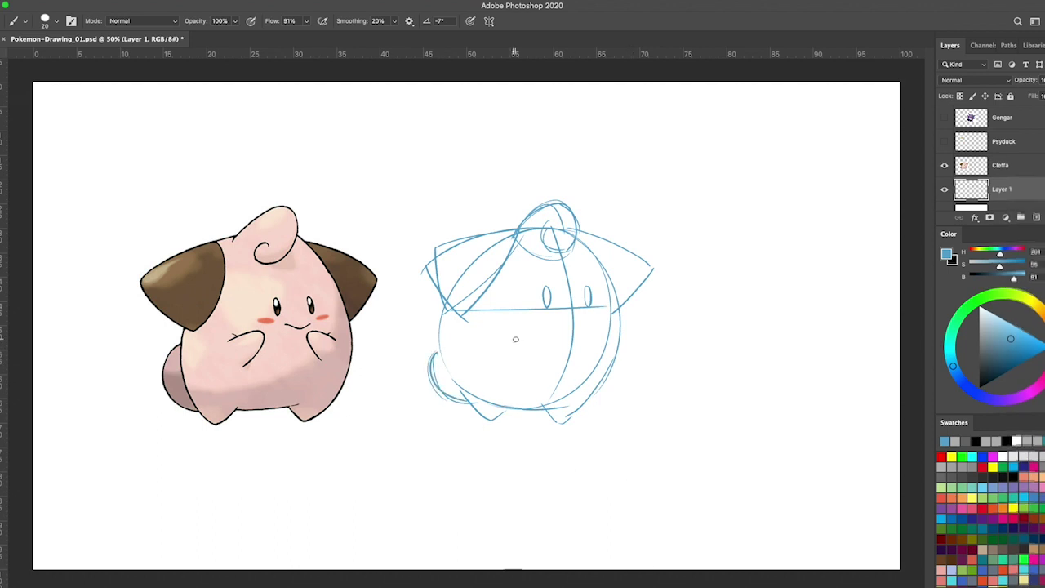
pyautogui.moveTo(504, 331); pyautogui.dragTo(516, 361)
pyautogui.moveTo(598, 324); pyautogui.dragTo(606, 350)
pyautogui.moveTo(562, 319); pyautogui.dragTo(584, 319)
pyautogui.moveTo(525, 309); pyautogui.dragTo(513, 309)
# Darken the left ear and body contour, then add Layer 2 with black as the colour.
pyautogui.moveTo(465, 242); pyautogui.dragTo(428, 266)
pyautogui.moveTo(445, 309)
pyautogui.mouseDown()
pyautogui.moveTo(437, 368)
pyautogui.moveTo(463, 400)
pyautogui.mouseUp()
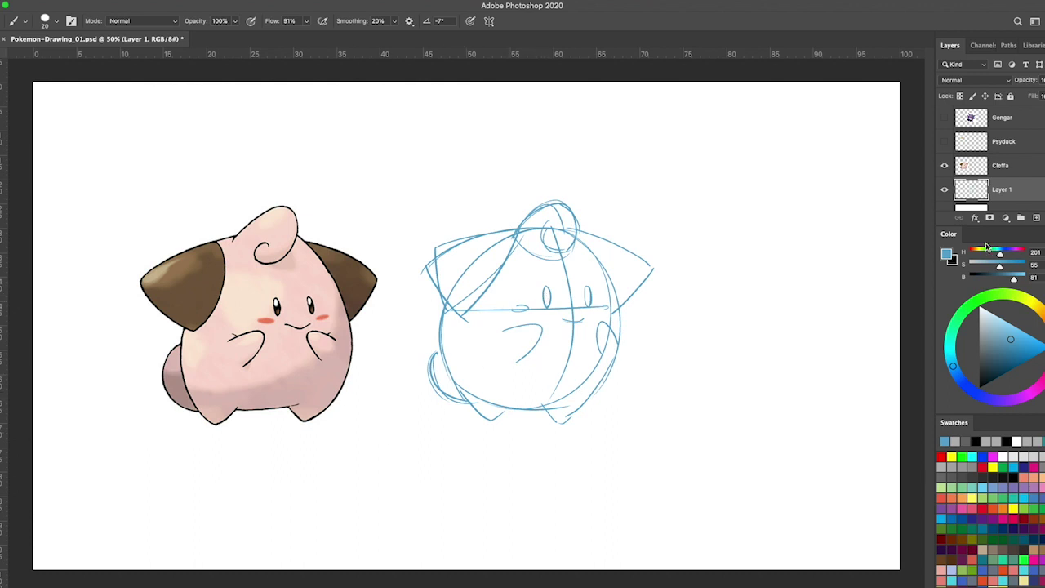
pyautogui.click(1036, 219)
pyautogui.press('x')
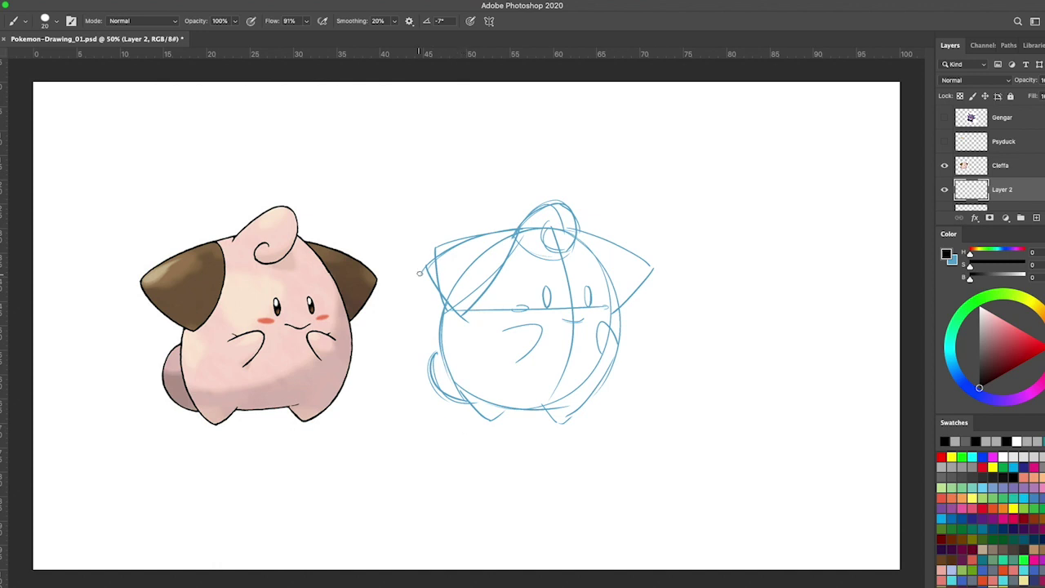
# Ink Cleffa's left ear and left side, redoing the right body outline until it's one clean stroke.
pyautogui.moveTo(419, 274); pyautogui.dragTo(520, 230)
pyautogui.moveTo(420, 268)
pyautogui.mouseDown()
pyautogui.moveTo(452, 307)
pyautogui.moveTo(467, 400)
pyautogui.moveTo(488, 419)
pyautogui.moveTo(586, 398)
pyautogui.moveTo(578, 425)
pyautogui.mouseUp()
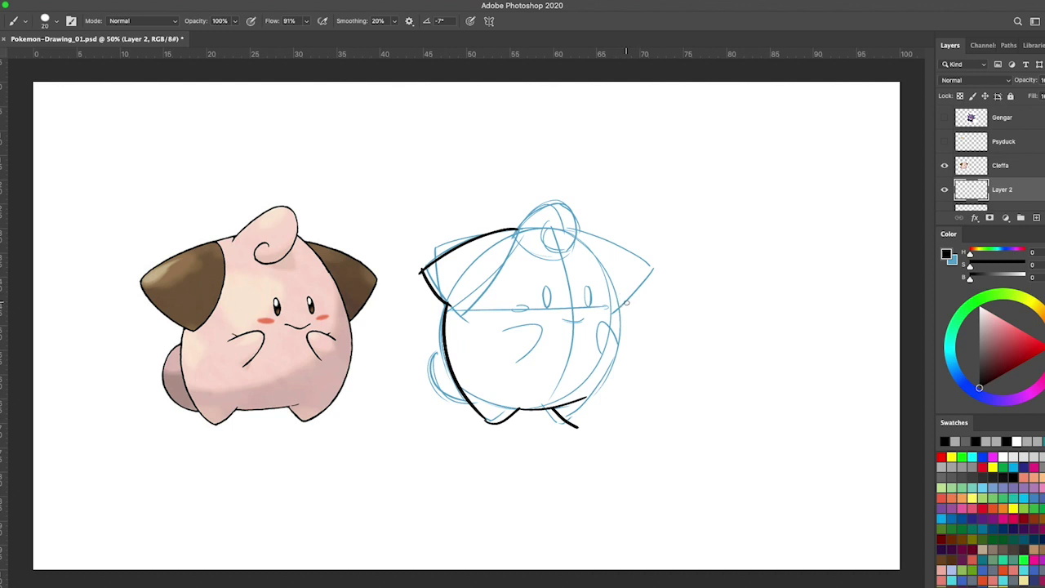
pyautogui.moveTo(583, 242)
pyautogui.mouseDown()
pyautogui.moveTo(618, 367)
pyautogui.moveTo(567, 433)
pyautogui.mouseUp()
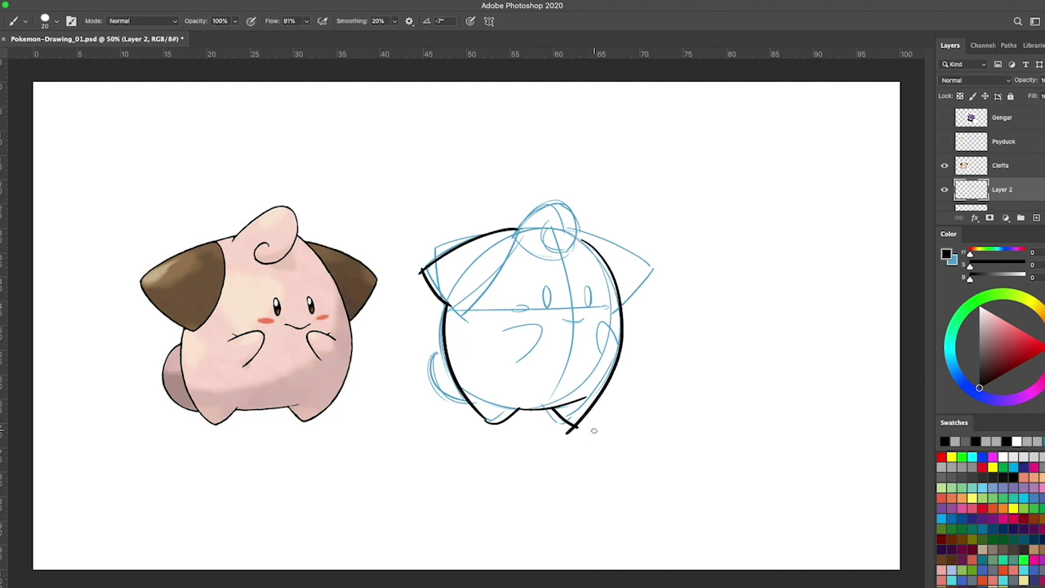
pyautogui.hotkey('ctrl', 'z')
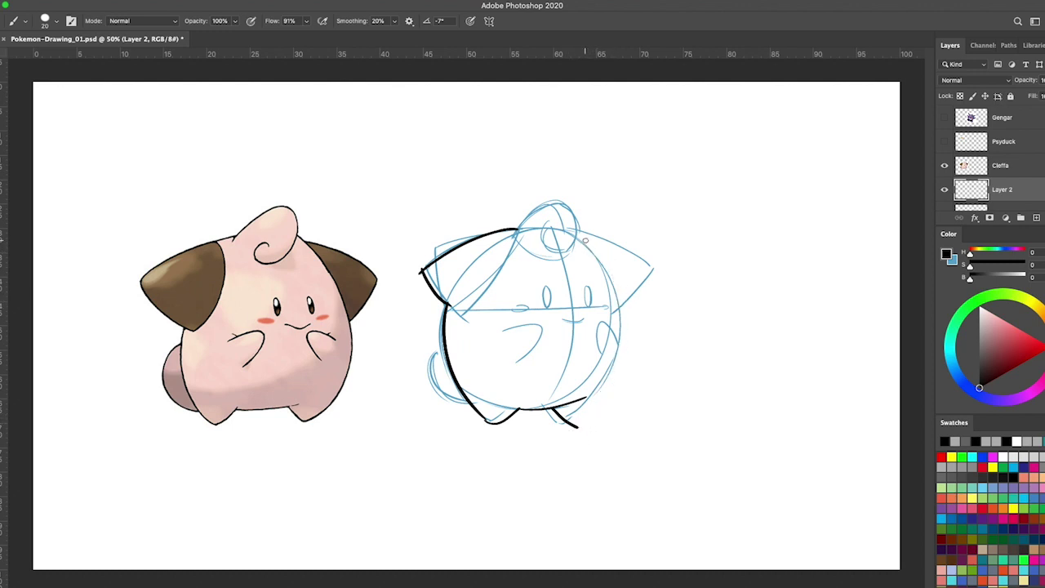
pyautogui.moveTo(585, 241)
pyautogui.mouseDown()
pyautogui.moveTo(628, 347)
pyautogui.moveTo(576, 426)
pyautogui.mouseUp()
pyautogui.hotkey('ctrl', 'z')
pyautogui.moveTo(581, 238)
pyautogui.mouseDown()
pyautogui.moveTo(628, 323)
pyautogui.moveTo(572, 427)
pyautogui.mouseUp()
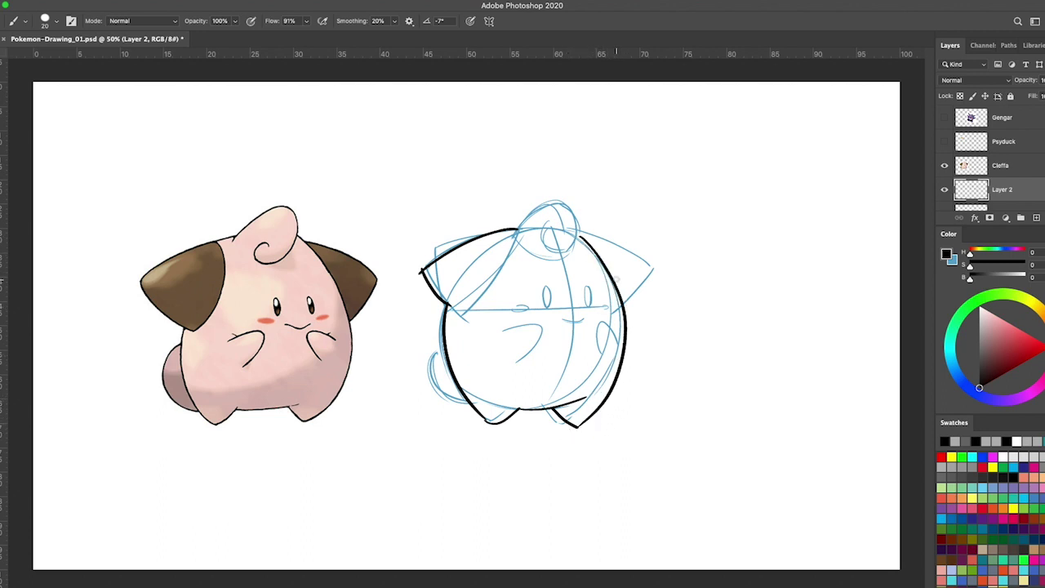
pyautogui.moveTo(611, 274)
pyautogui.mouseDown()
pyautogui.moveTo(605, 411)
pyautogui.moveTo(576, 435)
pyautogui.mouseUp()
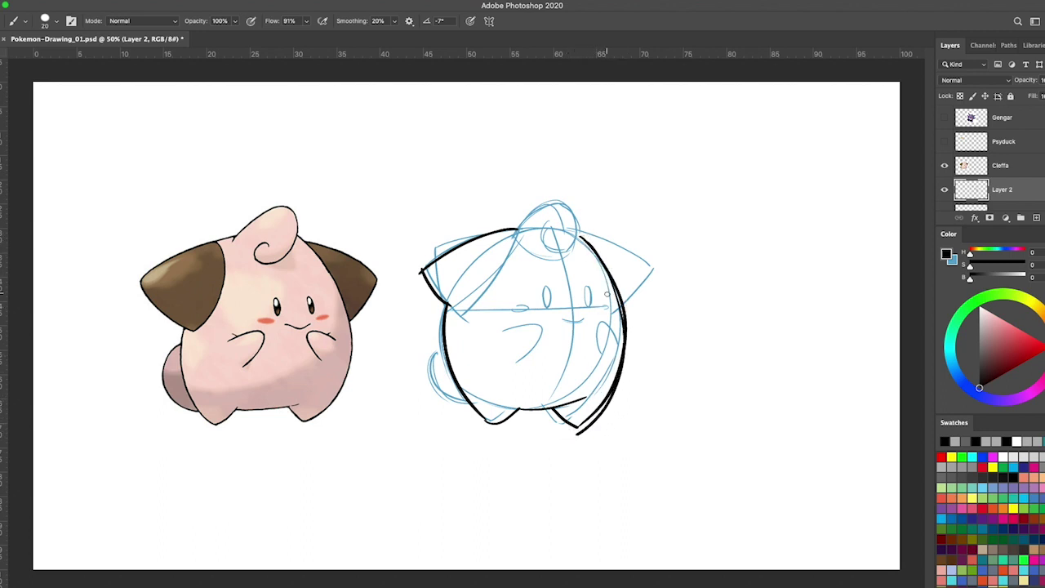
pyautogui.hotkey('ctrl', 'z')
pyautogui.hotkey('ctrl', 'z')
pyautogui.moveTo(581, 236)
pyautogui.mouseDown()
pyautogui.moveTo(625, 340)
pyautogui.moveTo(577, 426)
pyautogui.mouseUp()
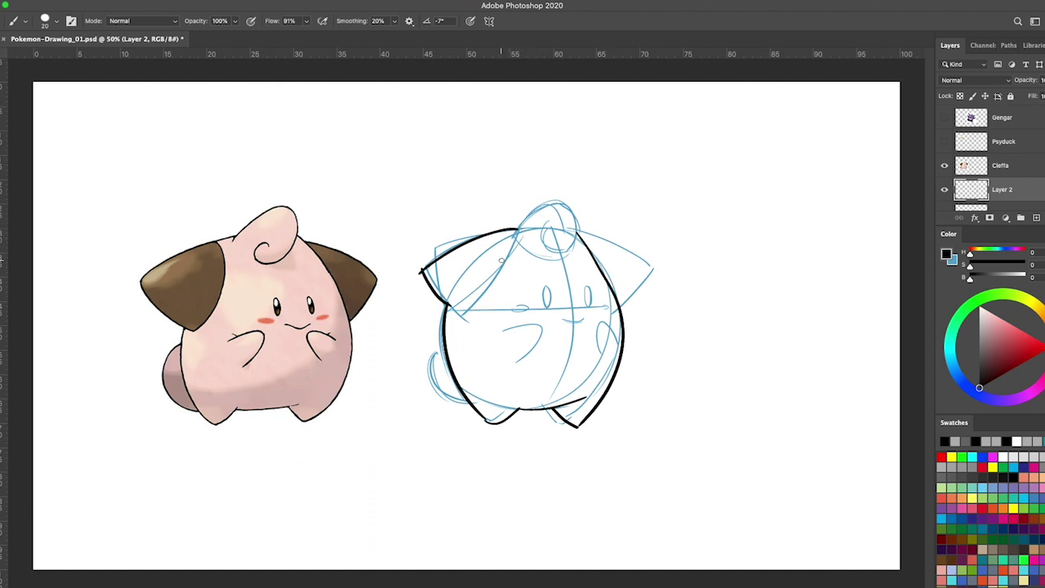
# Ink the inner left ear, right ear, head tuft and a filled eye.
pyautogui.moveTo(507, 242); pyautogui.dragTo(453, 313)
pyautogui.moveTo(580, 232)
pyautogui.mouseDown()
pyautogui.moveTo(664, 270)
pyautogui.moveTo(618, 313)
pyautogui.mouseUp()
pyautogui.moveTo(516, 233)
pyautogui.mouseDown()
pyautogui.moveTo(563, 199)
pyautogui.moveTo(574, 212)
pyautogui.moveTo(552, 247)
pyautogui.moveTo(558, 218)
pyautogui.mouseUp()
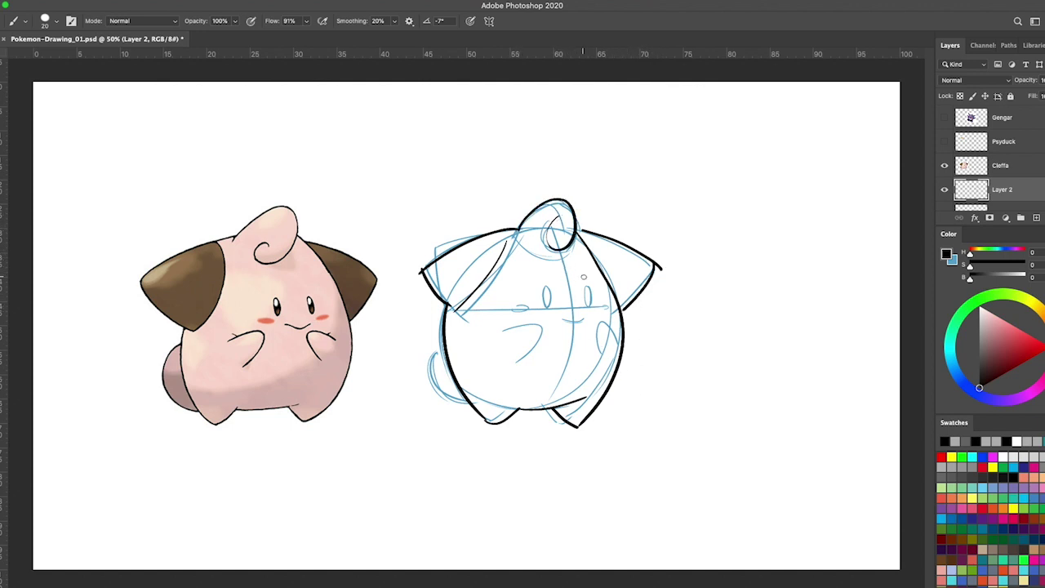
pyautogui.moveTo(550, 284)
pyautogui.mouseDown()
pyautogui.moveTo(546, 307)
pyautogui.moveTo(553, 285)
pyautogui.moveTo(550, 296)
pyautogui.moveTo(558, 287)
pyautogui.moveTo(589, 310)
pyautogui.moveTo(591, 287)
pyautogui.moveTo(574, 321)
pyautogui.moveTo(585, 319)
pyautogui.mouseUp()
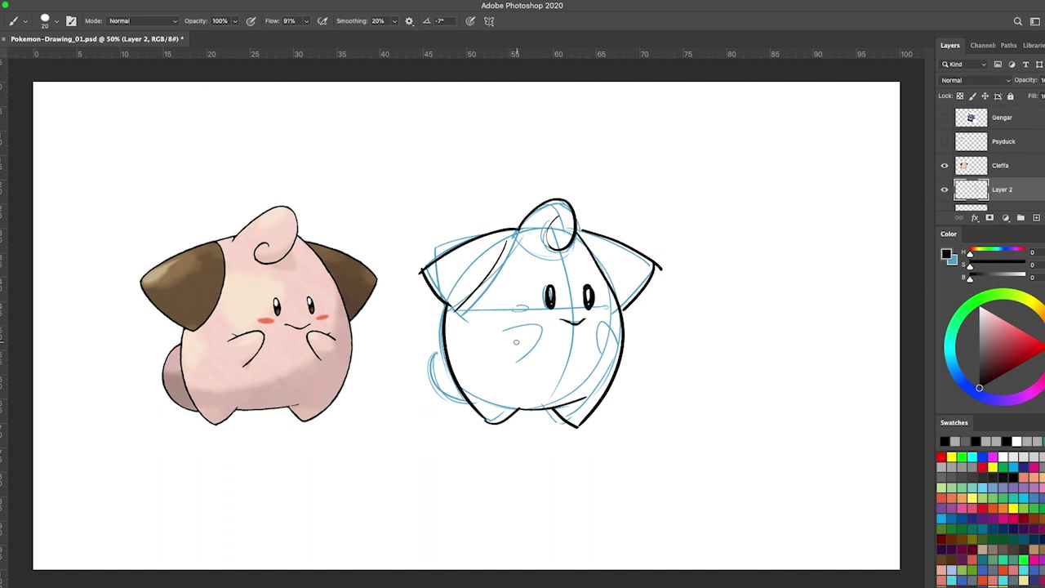
# Ink both arms and the tail, then hide the Layer 1 construction sketch.
pyautogui.moveTo(500, 335); pyautogui.dragTo(516, 361)
pyautogui.moveTo(610, 324); pyautogui.dragTo(604, 360)
pyautogui.moveTo(441, 357); pyautogui.dragTo(465, 400)
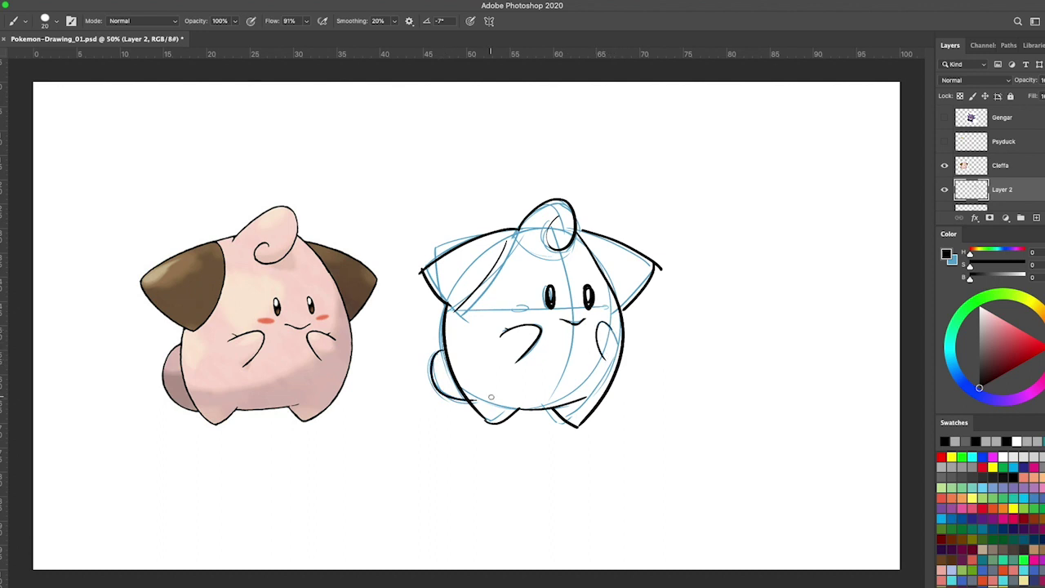
pyautogui.scroll(-1, 962, 204)
pyautogui.click(944, 190)
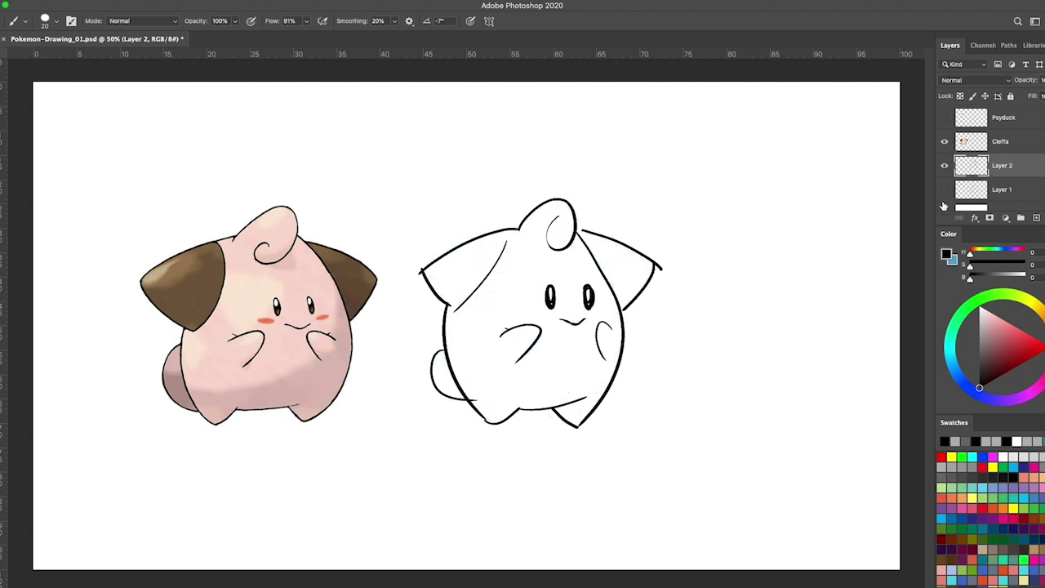
# On a new layer, sketch a tilted egg-shaped body with cross guide lines and two eyes.
pyautogui.click(1037, 219)
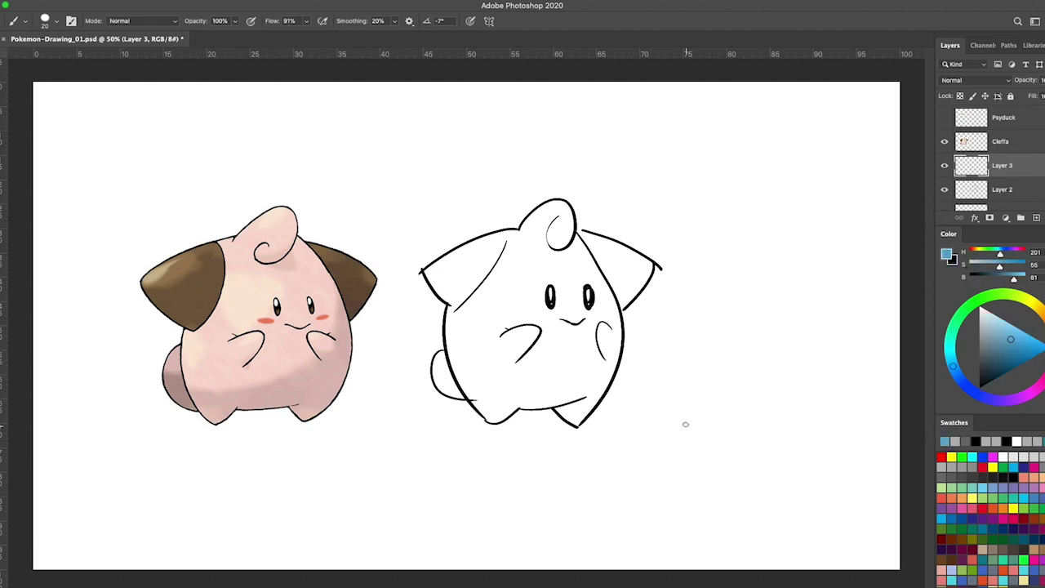
pyautogui.moveTo(658, 474)
pyautogui.mouseDown()
pyautogui.moveTo(807, 316)
pyautogui.moveTo(803, 483)
pyautogui.moveTo(784, 499)
pyautogui.mouseUp()
pyautogui.moveTo(651, 417); pyautogui.dragTo(745, 477)
pyautogui.moveTo(782, 313)
pyautogui.mouseDown()
pyautogui.moveTo(717, 369)
pyautogui.moveTo(688, 446)
pyautogui.mouseUp()
pyautogui.moveTo(674, 356); pyautogui.dragTo(794, 404)
pyautogui.moveTo(707, 357)
pyautogui.mouseDown()
pyautogui.moveTo(748, 360)
pyautogui.moveTo(713, 384)
pyautogui.mouseUp()
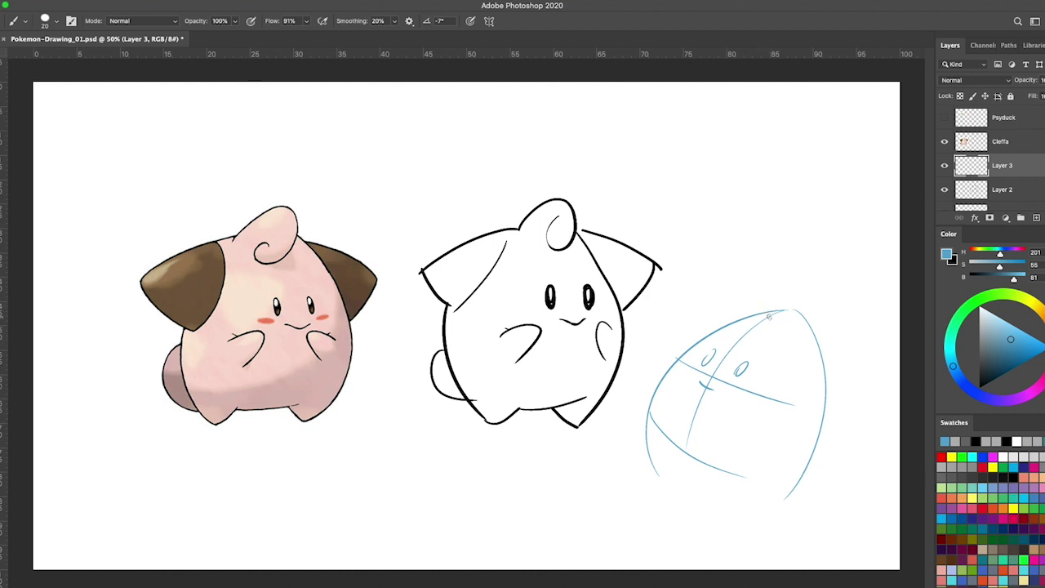
# Sketch the head curl, both ears, the feet and the arc across the head.
pyautogui.moveTo(796, 313); pyautogui.dragTo(693, 344)
pyautogui.moveTo(810, 332)
pyautogui.mouseDown()
pyautogui.moveTo(866, 386)
pyautogui.moveTo(800, 403)
pyautogui.mouseUp()
pyautogui.moveTo(655, 471); pyautogui.dragTo(674, 459)
pyautogui.moveTo(727, 478)
pyautogui.mouseDown()
pyautogui.moveTo(737, 503)
pyautogui.moveTo(813, 462)
pyautogui.moveTo(782, 500)
pyautogui.mouseUp()
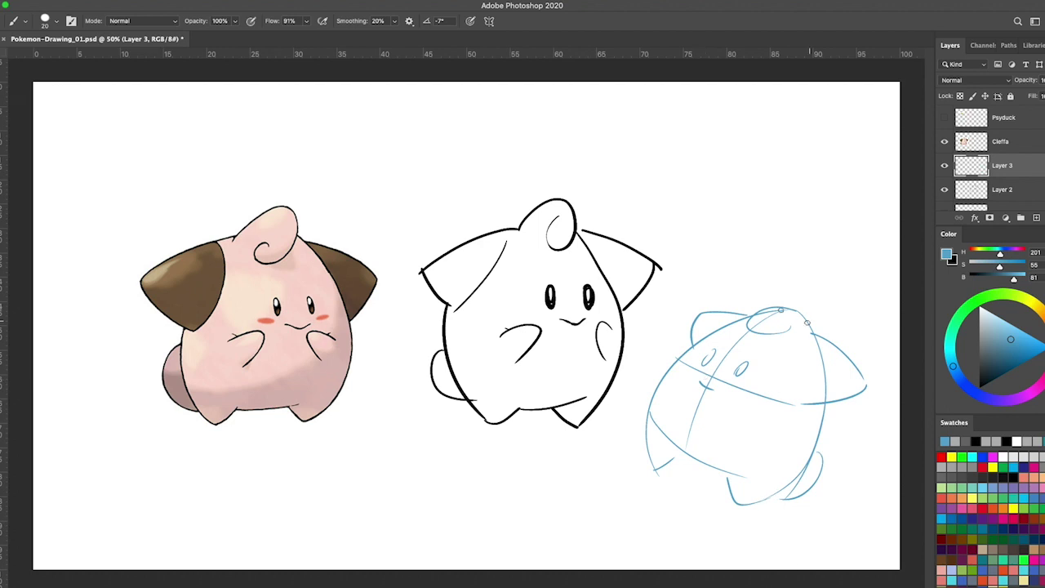
pyautogui.moveTo(766, 307); pyautogui.dragTo(805, 299)
# Add the arms, mouth and cheek marks, then create a new layer for inking.
pyautogui.moveTo(699, 385); pyautogui.dragTo(708, 391)
pyautogui.moveTo(743, 387); pyautogui.dragTo(752, 394)
pyautogui.moveTo(681, 360); pyautogui.dragTo(696, 367)
pyautogui.moveTo(647, 351); pyautogui.dragTo(675, 374)
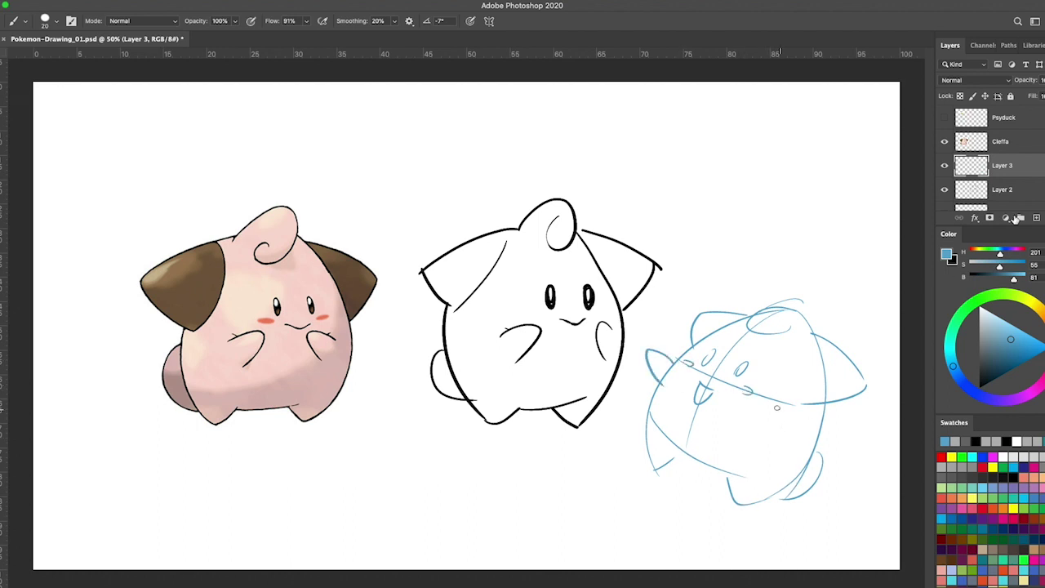
pyautogui.moveTo(779, 409); pyautogui.dragTo(762, 431)
pyautogui.hotkey('ctrl', 'alt', 'shift', 'n')
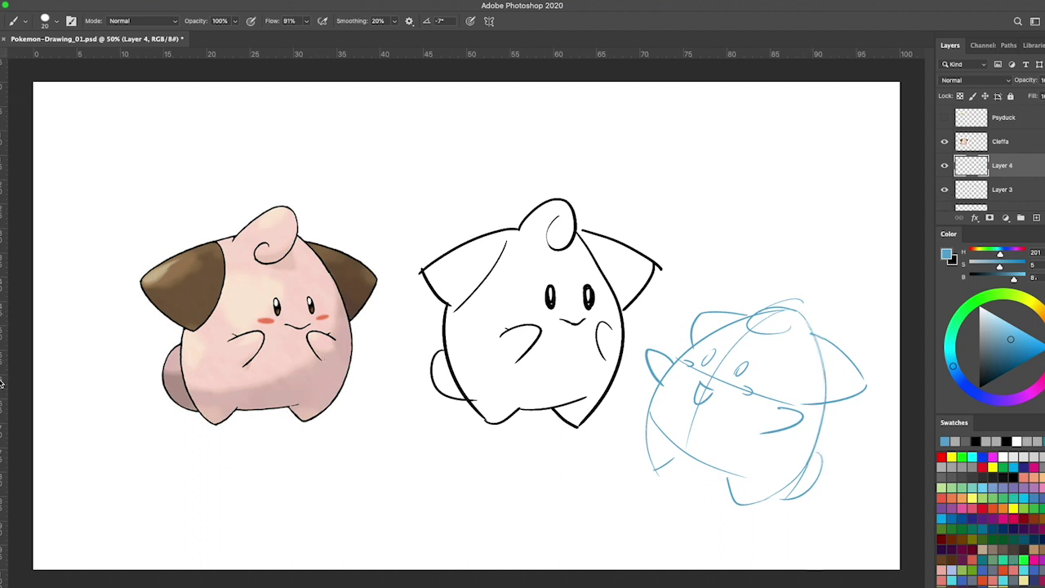
# Switch to black and ink the second Cleffa's head curl, right ear and body outline.
pyautogui.press('x')
pyautogui.moveTo(797, 303); pyautogui.dragTo(801, 305)
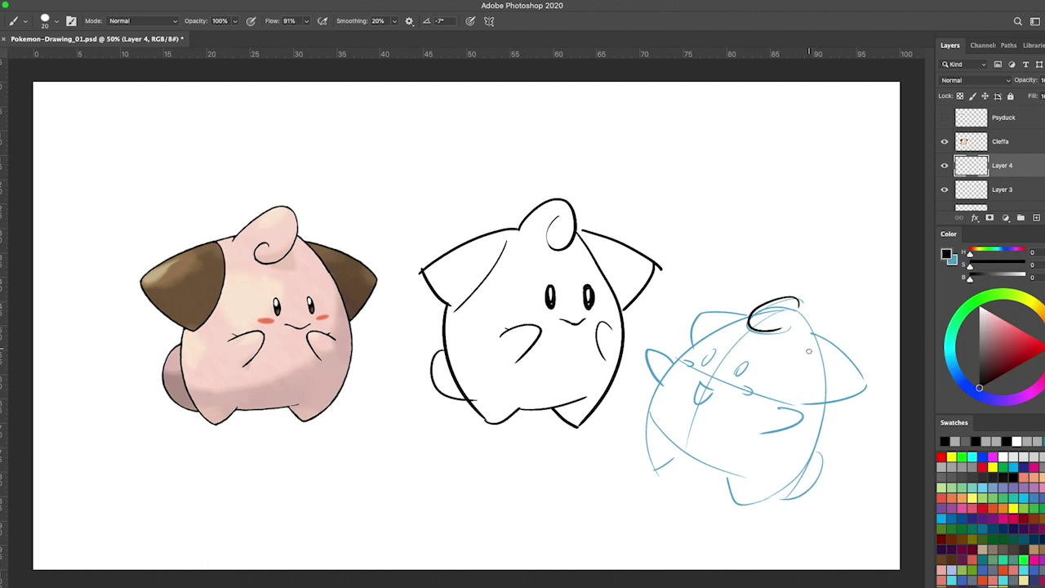
pyautogui.moveTo(803, 333); pyautogui.dragTo(813, 408)
pyautogui.moveTo(801, 305)
pyautogui.mouseDown()
pyautogui.moveTo(850, 352)
pyautogui.moveTo(837, 413)
pyautogui.moveTo(743, 506)
pyautogui.moveTo(728, 478)
pyautogui.moveTo(663, 427)
pyautogui.mouseUp()
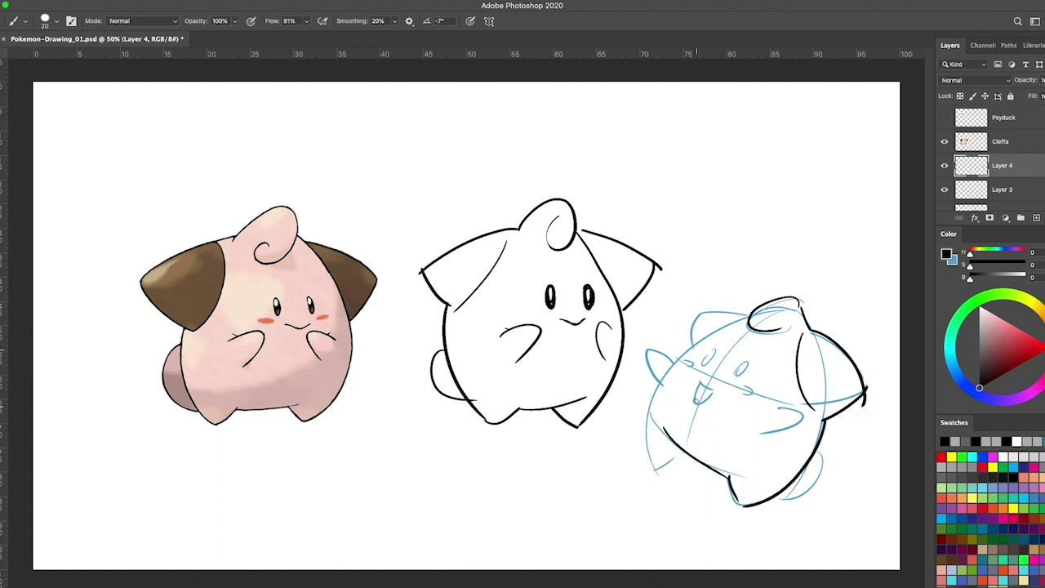
pyautogui.moveTo(745, 319)
pyautogui.mouseDown()
pyautogui.moveTo(650, 426)
pyautogui.moveTo(658, 470)
pyautogui.mouseUp()
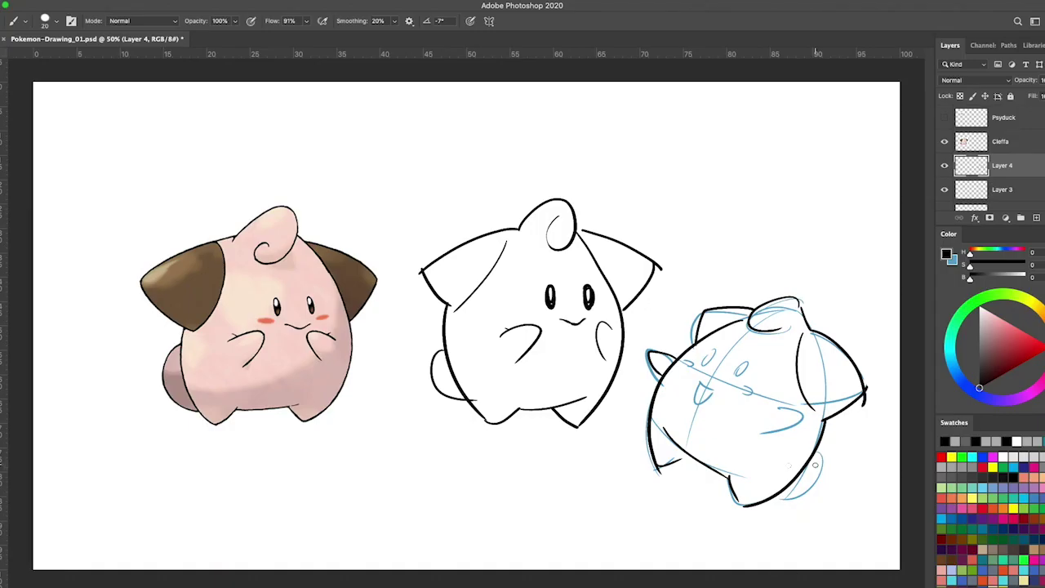
pyautogui.moveTo(819, 457); pyautogui.dragTo(782, 495)
# Ink the eyes, open mouth and small marks, then hide the blue sketch on Layer 3.
pyautogui.moveTo(707, 353)
pyautogui.mouseDown()
pyautogui.moveTo(709, 365)
pyautogui.moveTo(741, 374)
pyautogui.moveTo(704, 402)
pyautogui.moveTo(713, 394)
pyautogui.mouseUp()
pyautogui.moveTo(683, 359); pyautogui.dragTo(693, 364)
pyautogui.moveTo(746, 387); pyautogui.dragTo(757, 392)
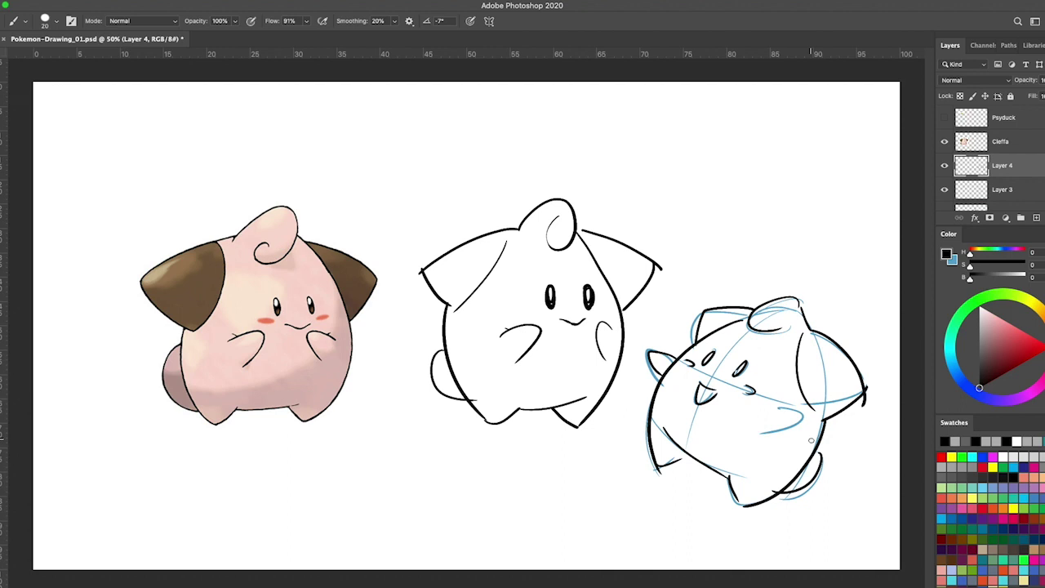
pyautogui.moveTo(774, 315); pyautogui.dragTo(785, 323)
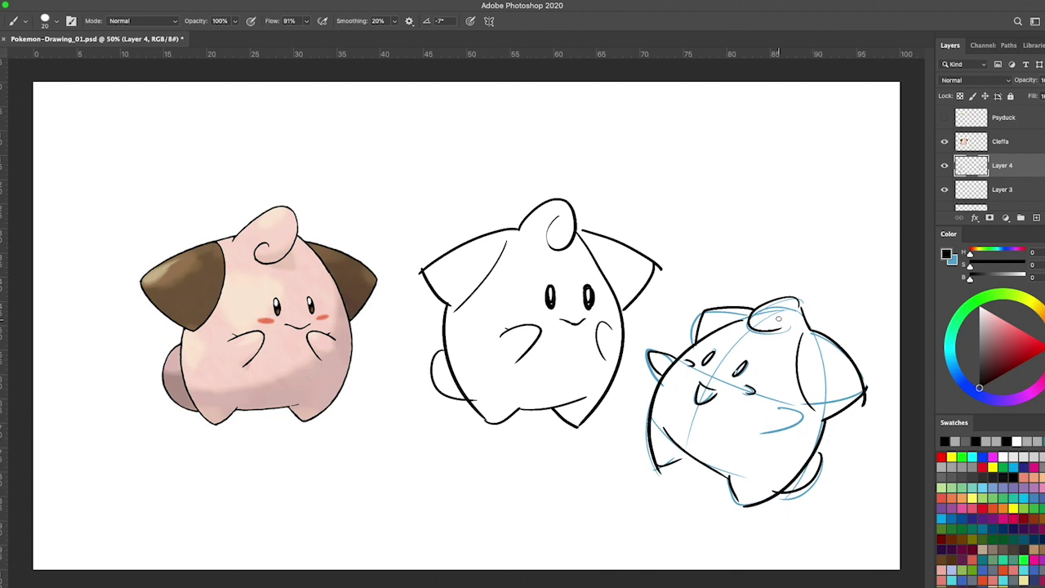
pyautogui.click(945, 189)
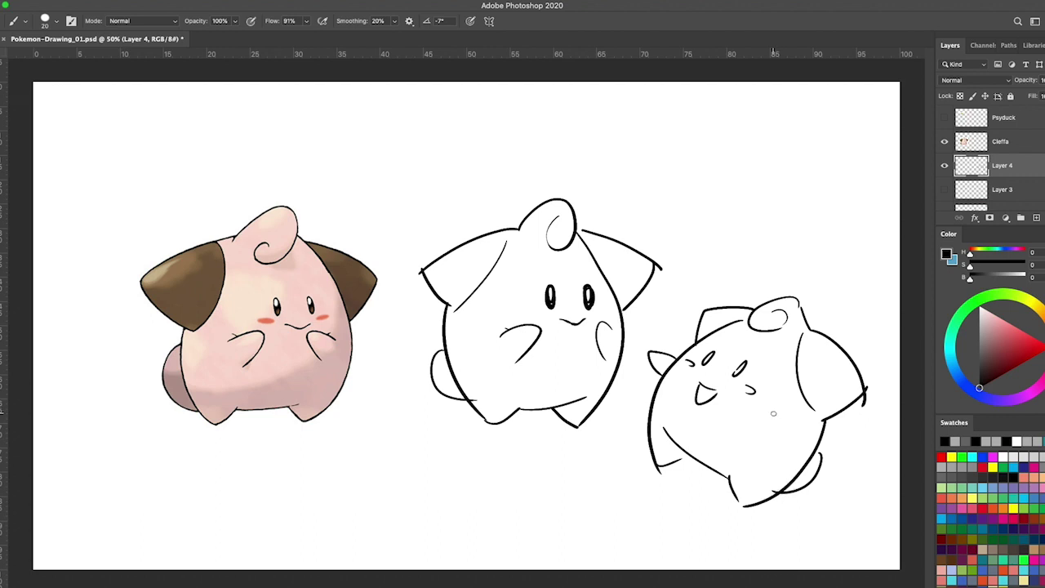
# Ink a curved arm line on the second Cleffa's body.
pyautogui.moveTo(769, 405)
pyautogui.mouseDown()
pyautogui.moveTo(796, 417)
pyautogui.moveTo(757, 427)
pyautogui.mouseUp()
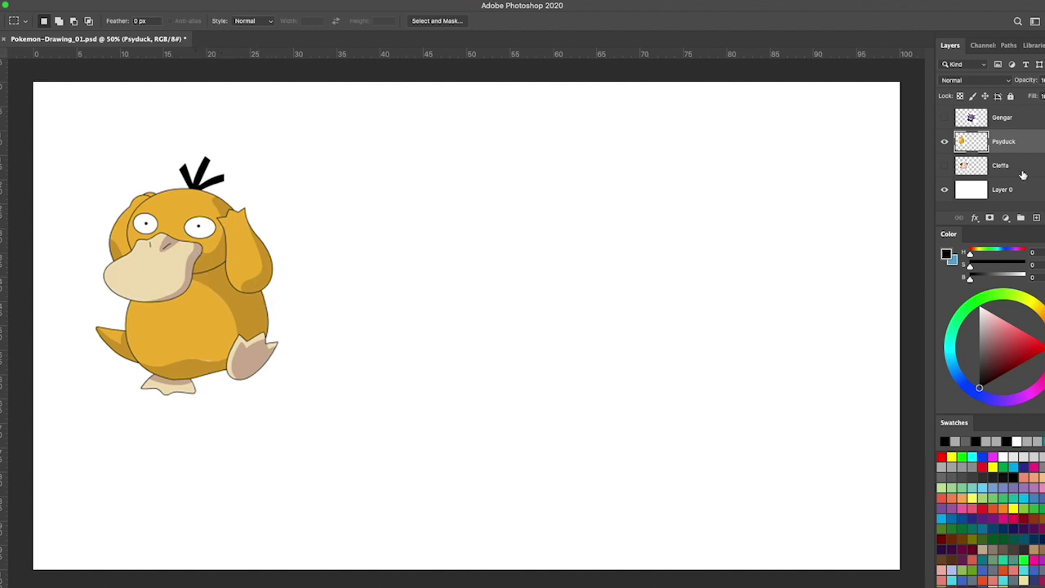
# Add a layer beneath the Psyduck reference and sketch a light blue oval for the head.
pyautogui.click(1036, 218)
pyautogui.moveTo(1011, 159); pyautogui.dragTo(1011, 179)
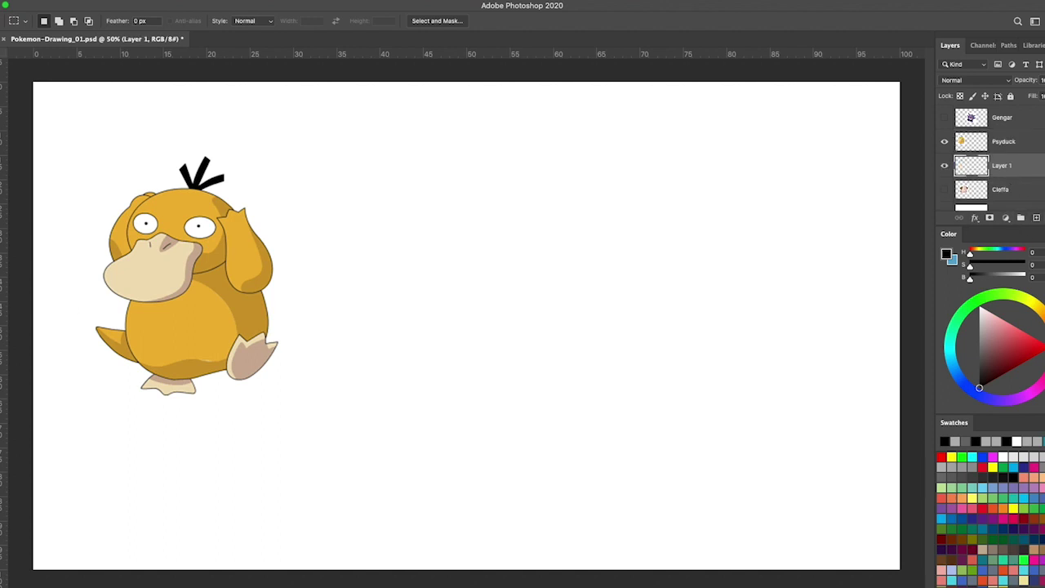
pyautogui.press('b')
pyautogui.press('x')
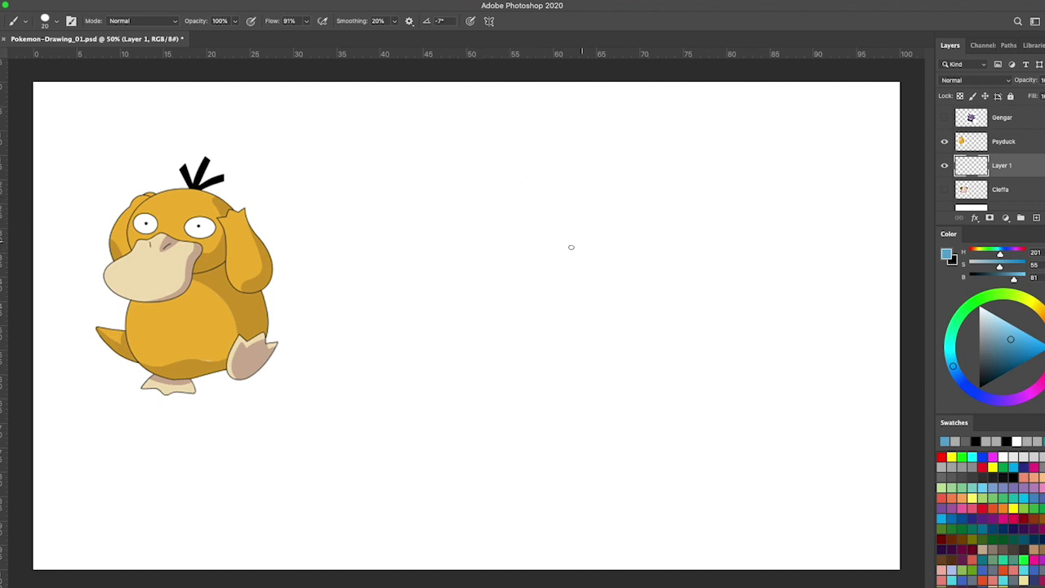
pyautogui.moveTo(531, 168)
pyautogui.mouseDown()
pyautogui.moveTo(494, 285)
pyautogui.moveTo(539, 169)
pyautogui.mouseUp()
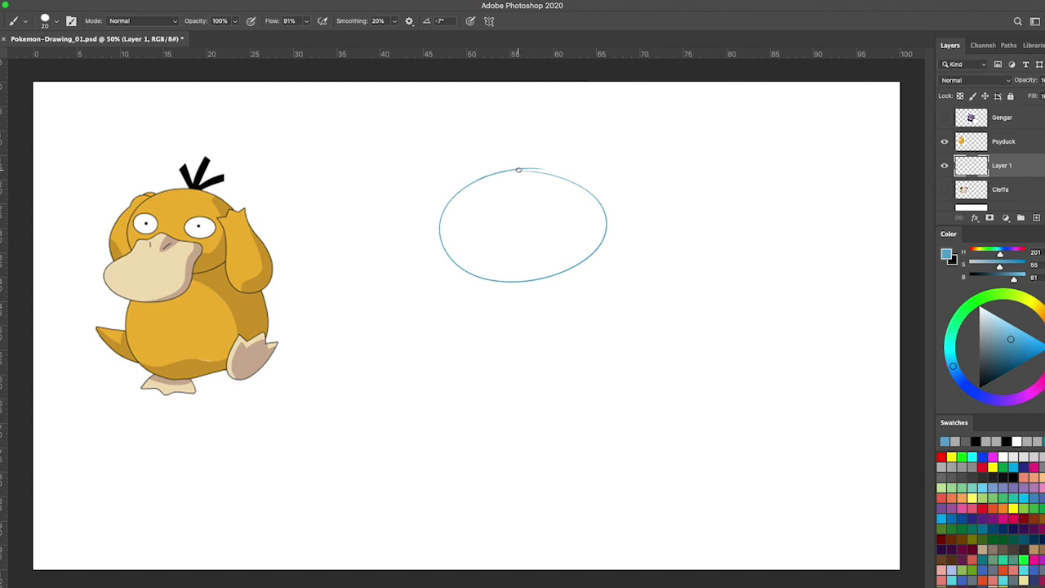
# Draw the head's vertical and horizontal guide lines and a round body outline in blue.
pyautogui.moveTo(520, 170); pyautogui.dragTo(489, 259)
pyautogui.moveTo(438, 223); pyautogui.dragTo(586, 240)
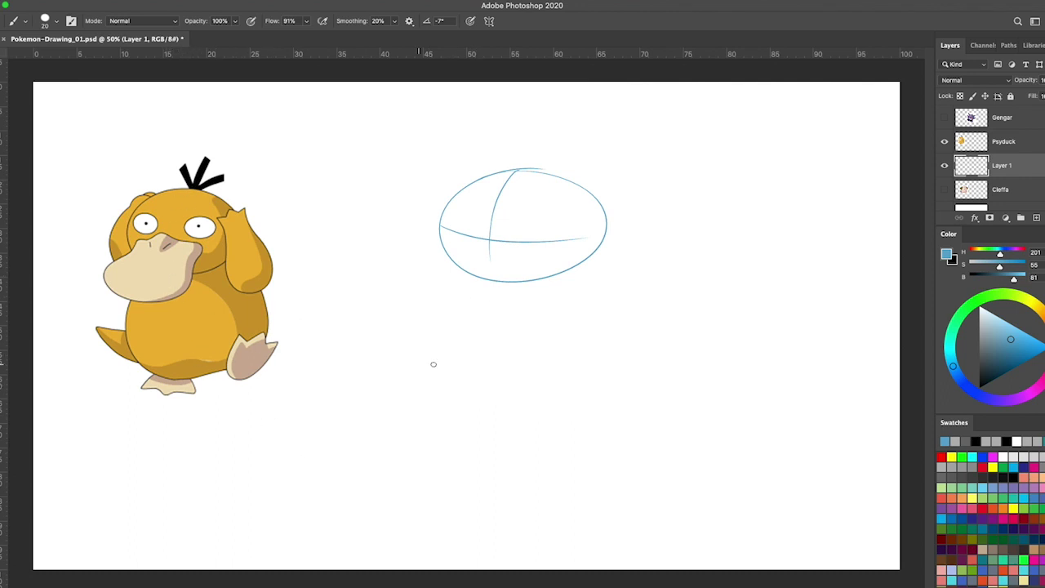
pyautogui.moveTo(514, 172); pyautogui.dragTo(563, 438)
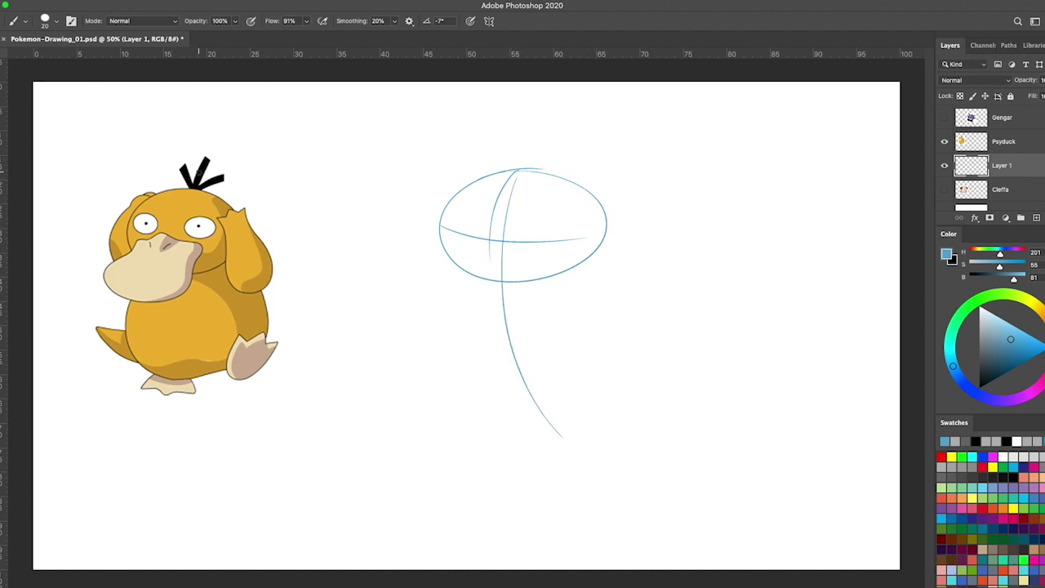
pyautogui.moveTo(460, 275)
pyautogui.mouseDown()
pyautogui.moveTo(445, 313)
pyautogui.moveTo(546, 417)
pyautogui.mouseUp()
pyautogui.moveTo(586, 263); pyautogui.dragTo(547, 413)
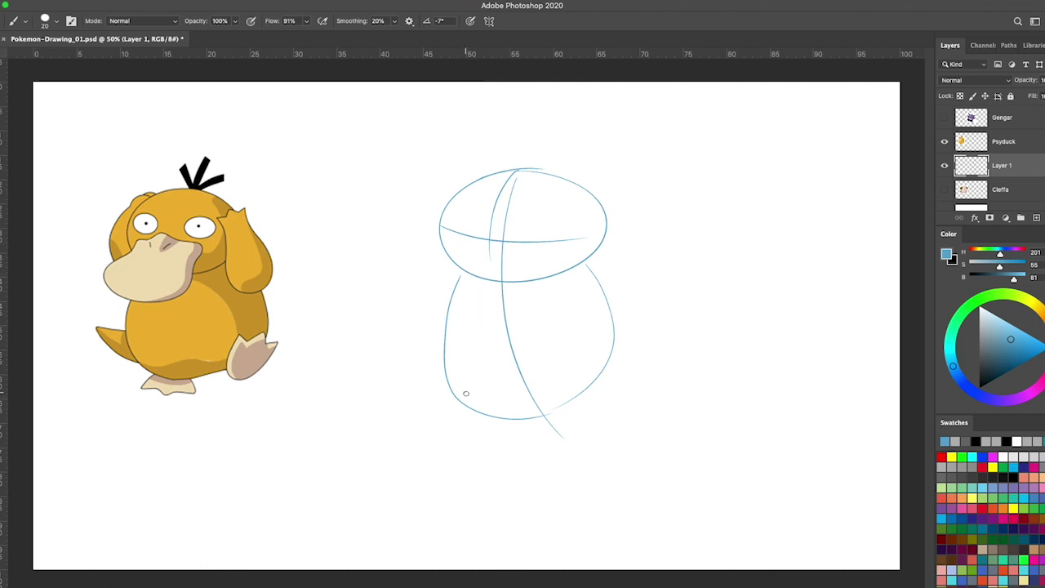
pyautogui.moveTo(461, 277)
pyautogui.mouseDown()
pyautogui.moveTo(468, 405)
pyautogui.moveTo(557, 403)
pyautogui.mouseUp()
pyautogui.moveTo(586, 262)
pyautogui.mouseDown()
pyautogui.moveTo(561, 400)
pyautogui.moveTo(522, 403)
pyautogui.mouseUp()
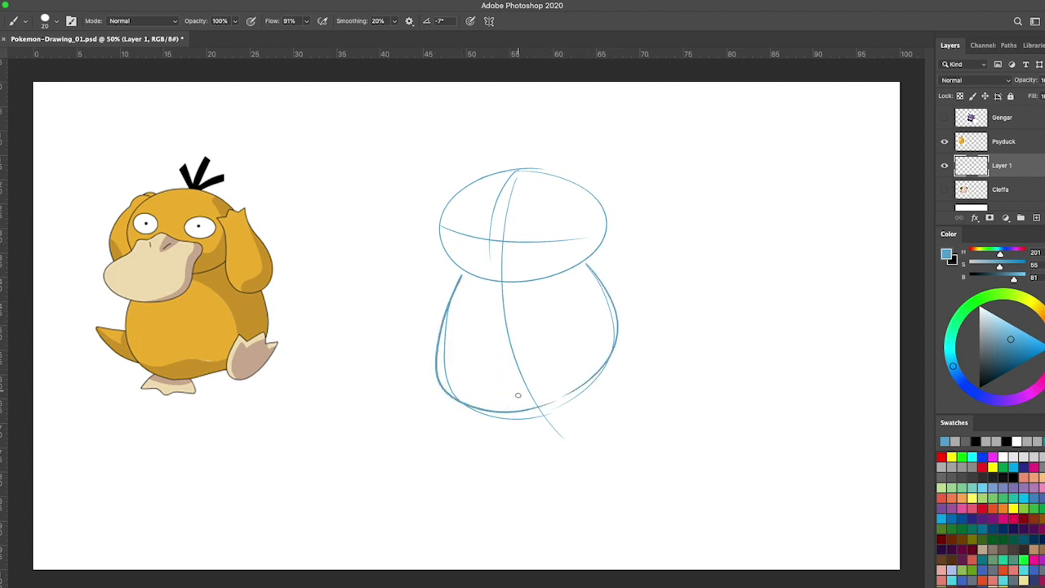
# Add the left foot, a pointed-fingered right hand, the flipper arm and the bill oval.
pyautogui.moveTo(448, 405)
pyautogui.mouseDown()
pyautogui.moveTo(475, 430)
pyautogui.moveTo(516, 415)
pyautogui.moveTo(512, 423)
pyautogui.mouseUp()
pyautogui.moveTo(585, 351); pyautogui.dragTo(604, 397)
pyautogui.moveTo(612, 340)
pyautogui.mouseDown()
pyautogui.moveTo(618, 369)
pyautogui.moveTo(595, 342)
pyautogui.moveTo(603, 393)
pyautogui.moveTo(577, 350)
pyautogui.mouseUp()
pyautogui.moveTo(575, 386); pyautogui.dragTo(606, 401)
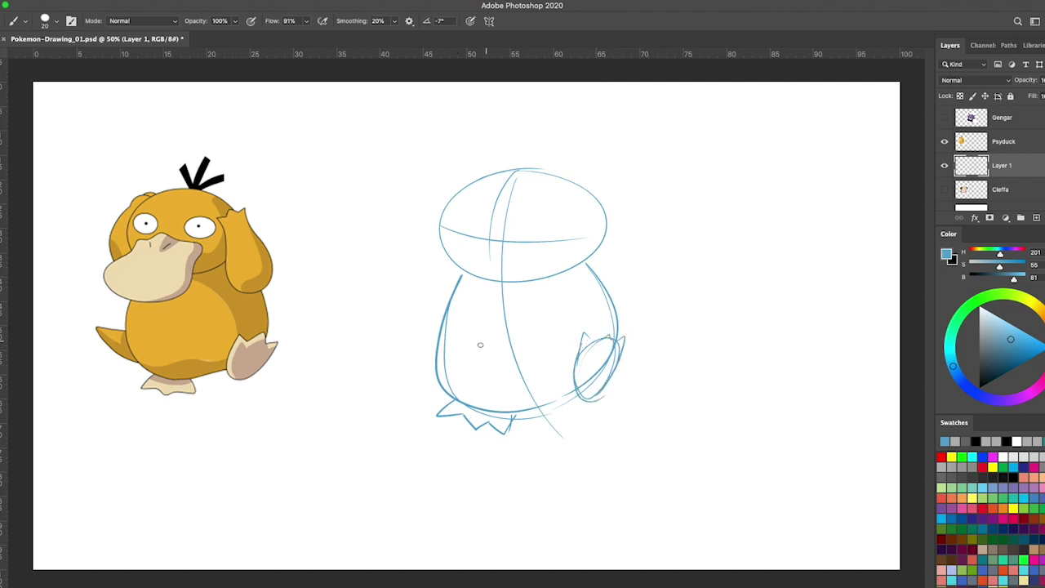
pyautogui.moveTo(441, 363)
pyautogui.mouseDown()
pyautogui.moveTo(425, 359)
pyautogui.moveTo(440, 394)
pyautogui.mouseUp()
pyautogui.moveTo(459, 237); pyautogui.dragTo(503, 314)
pyautogui.moveTo(522, 245)
pyautogui.mouseDown()
pyautogui.moveTo(419, 309)
pyautogui.moveTo(541, 295)
pyautogui.moveTo(420, 262)
pyautogui.moveTo(532, 278)
pyautogui.moveTo(475, 245)
pyautogui.moveTo(418, 307)
pyautogui.moveTo(534, 247)
pyautogui.moveTo(537, 288)
pyautogui.moveTo(506, 234)
pyautogui.moveTo(488, 230)
pyautogui.moveTo(542, 248)
pyautogui.mouseUp()
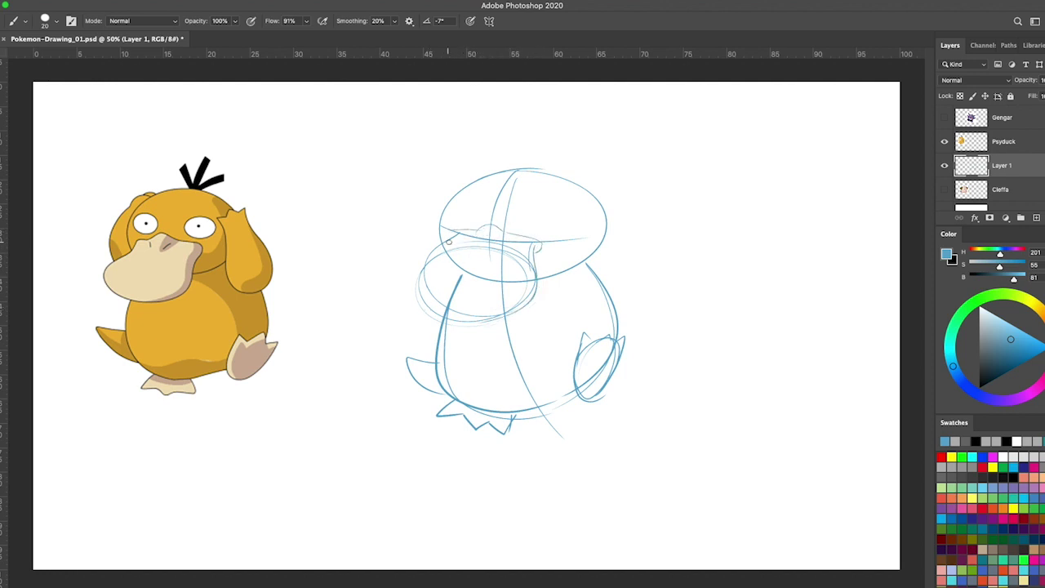
# Reinforce the bill and sketch both eyes with a pupil, undoing one stray stroke.
pyautogui.moveTo(451, 239); pyautogui.dragTo(465, 323)
pyautogui.moveTo(453, 204); pyautogui.dragTo(459, 215)
pyautogui.moveTo(527, 205)
pyautogui.mouseDown()
pyautogui.moveTo(560, 220)
pyautogui.moveTo(528, 221)
pyautogui.mouseUp()
pyautogui.hotkey('ctrl', 'z')
pyautogui.moveTo(456, 210)
pyautogui.mouseDown()
pyautogui.moveTo(473, 192)
pyautogui.moveTo(527, 226)
pyautogui.mouseUp()
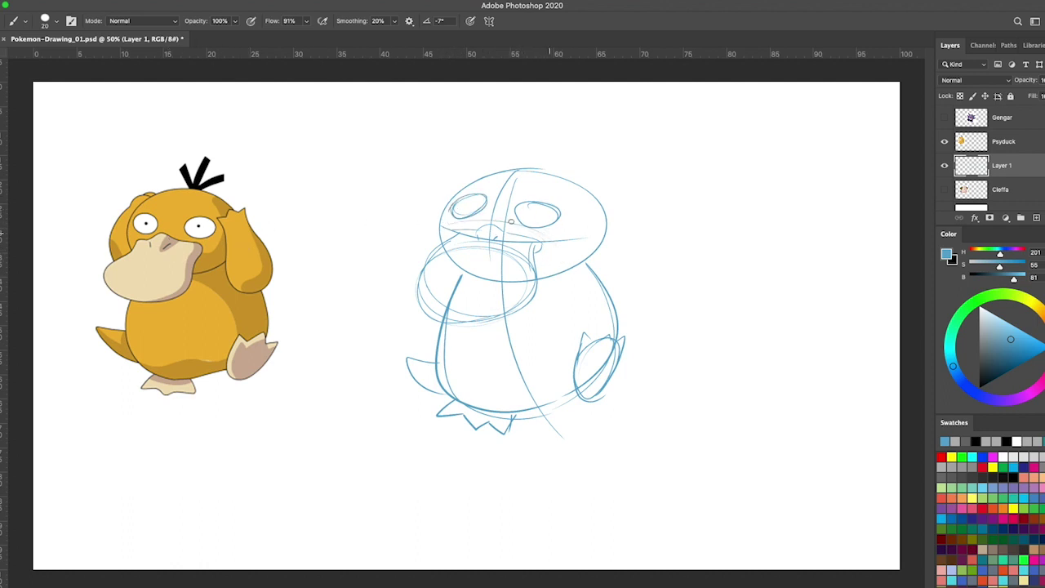
pyautogui.moveTo(509, 216); pyautogui.dragTo(525, 201)
pyautogui.click(467, 206)
# Sketch the hair tuft, arm curves and jagged fingers raised beside the head, and darken the bill.
pyautogui.moveTo(532, 170)
pyautogui.mouseDown()
pyautogui.moveTo(530, 131)
pyautogui.moveTo(537, 168)
pyautogui.mouseUp()
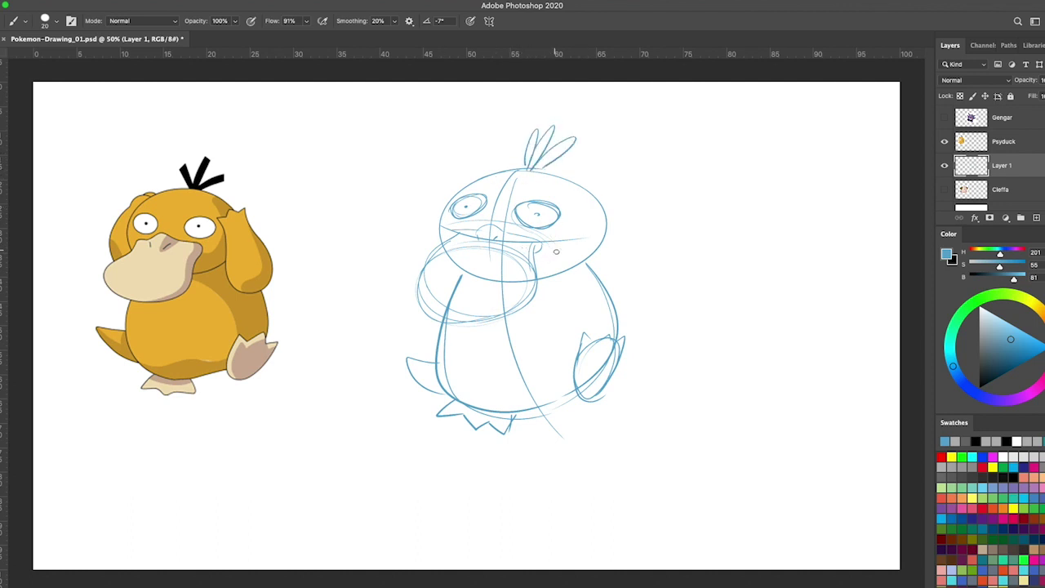
pyautogui.moveTo(578, 241); pyautogui.dragTo(586, 310)
pyautogui.moveTo(589, 222); pyautogui.dragTo(625, 298)
pyautogui.moveTo(577, 228); pyautogui.dragTo(586, 302)
pyautogui.moveTo(442, 202); pyautogui.dragTo(423, 303)
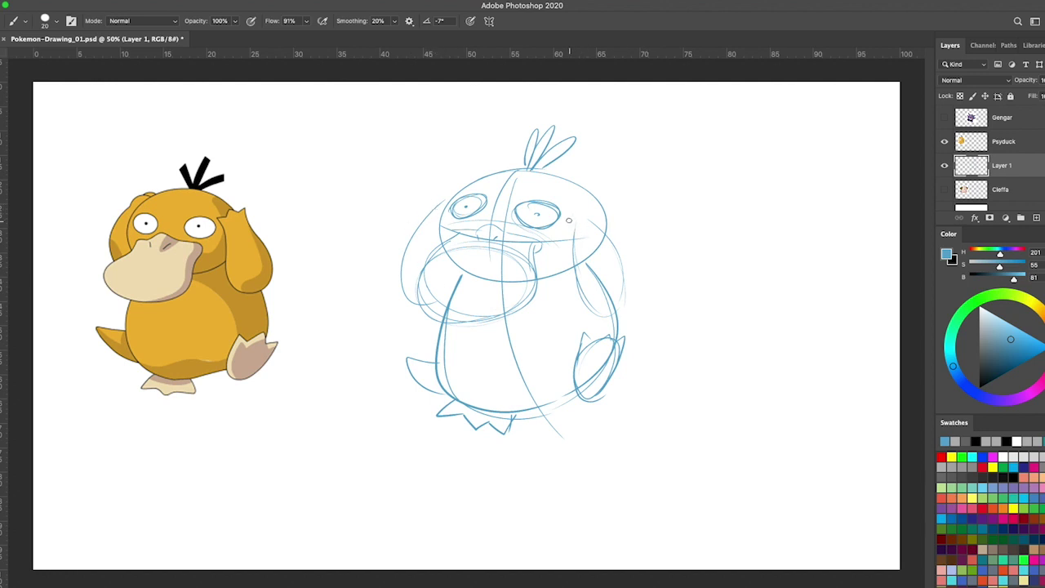
pyautogui.moveTo(571, 221); pyautogui.dragTo(604, 222)
pyautogui.moveTo(444, 200); pyautogui.dragTo(460, 189)
pyautogui.moveTo(583, 346); pyautogui.dragTo(625, 336)
pyautogui.moveTo(435, 252)
pyautogui.mouseDown()
pyautogui.moveTo(546, 308)
pyautogui.moveTo(510, 252)
pyautogui.mouseUp()
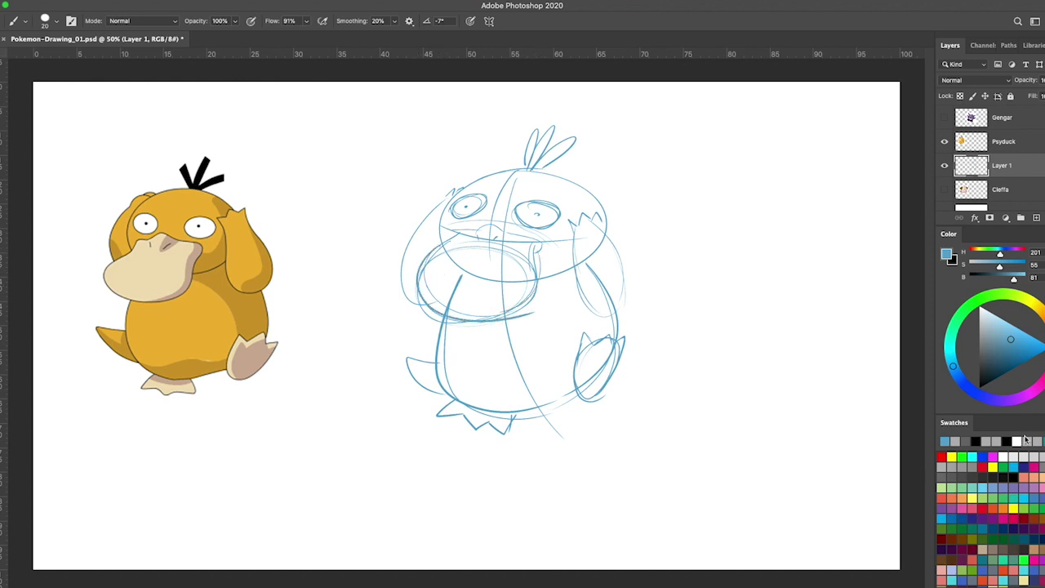
# On a new layer in black, ink Psyduck's right arm with zigzag fingertips.
pyautogui.click(1035, 219)
pyautogui.press('x')
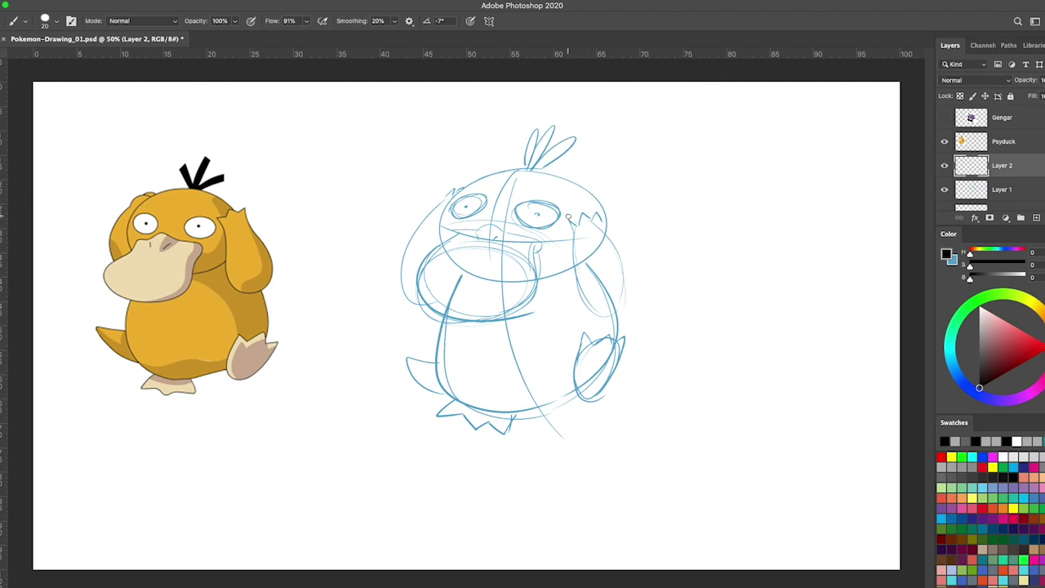
pyautogui.moveTo(569, 221)
pyautogui.mouseDown()
pyautogui.moveTo(575, 296)
pyautogui.moveTo(630, 284)
pyautogui.mouseUp()
pyautogui.moveTo(600, 214); pyautogui.dragTo(630, 300)
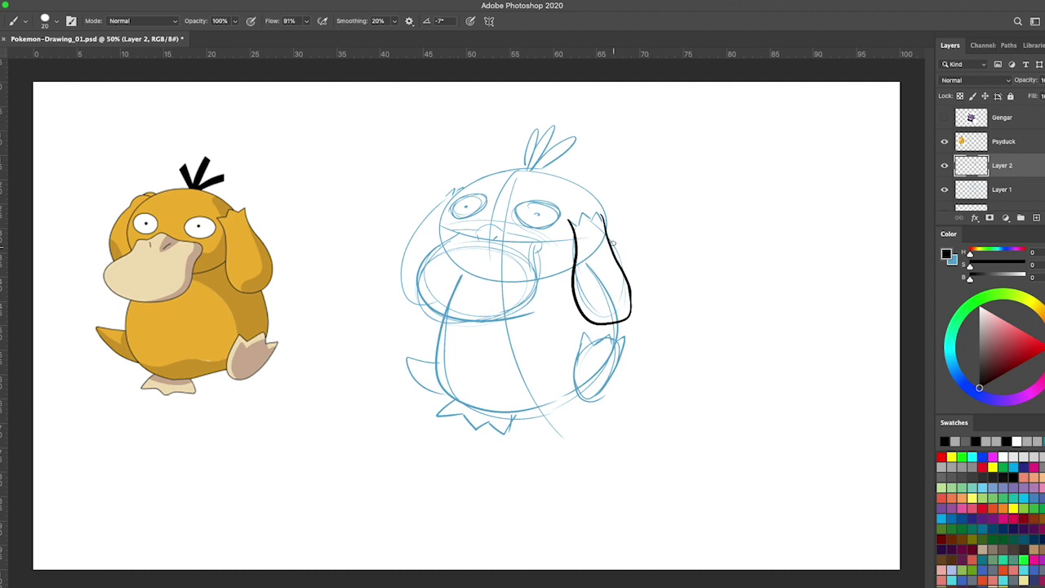
pyautogui.moveTo(569, 223); pyautogui.dragTo(603, 214)
pyautogui.moveTo(574, 266); pyautogui.dragTo(533, 280)
# Ink the wide bill outline in black, undoing a stray head stroke.
pyautogui.moveTo(444, 241)
pyautogui.mouseDown()
pyautogui.moveTo(444, 210)
pyautogui.moveTo(472, 168)
pyautogui.moveTo(581, 186)
pyautogui.moveTo(597, 213)
pyautogui.mouseUp()
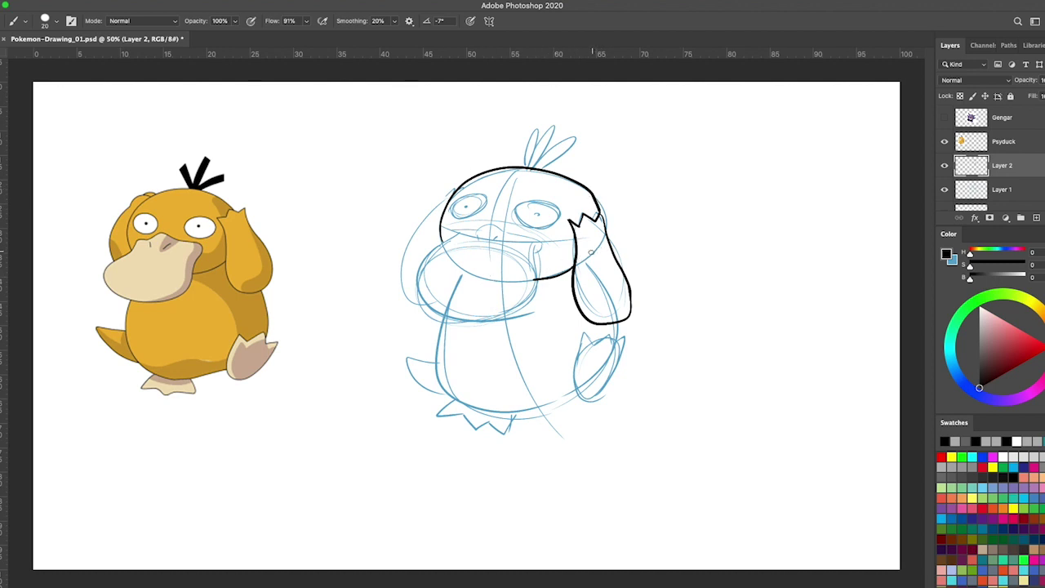
pyautogui.press('super+z')
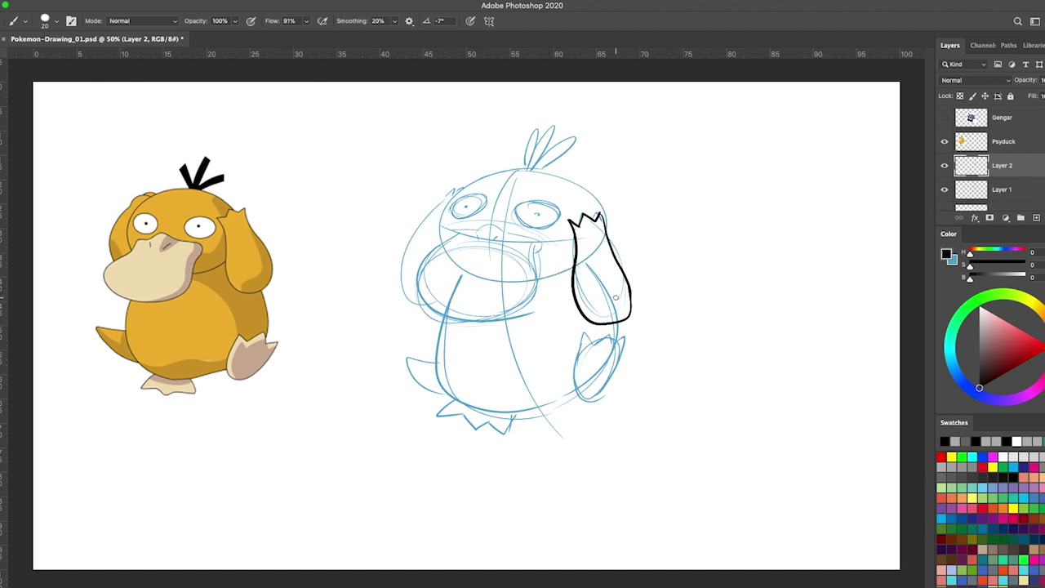
pyautogui.moveTo(451, 241)
pyautogui.mouseDown()
pyautogui.moveTo(412, 287)
pyautogui.moveTo(458, 326)
pyautogui.moveTo(524, 323)
pyautogui.moveTo(527, 248)
pyautogui.mouseUp()
pyautogui.moveTo(447, 241)
pyautogui.mouseDown()
pyautogui.moveTo(485, 224)
pyautogui.moveTo(544, 255)
pyautogui.mouseUp()
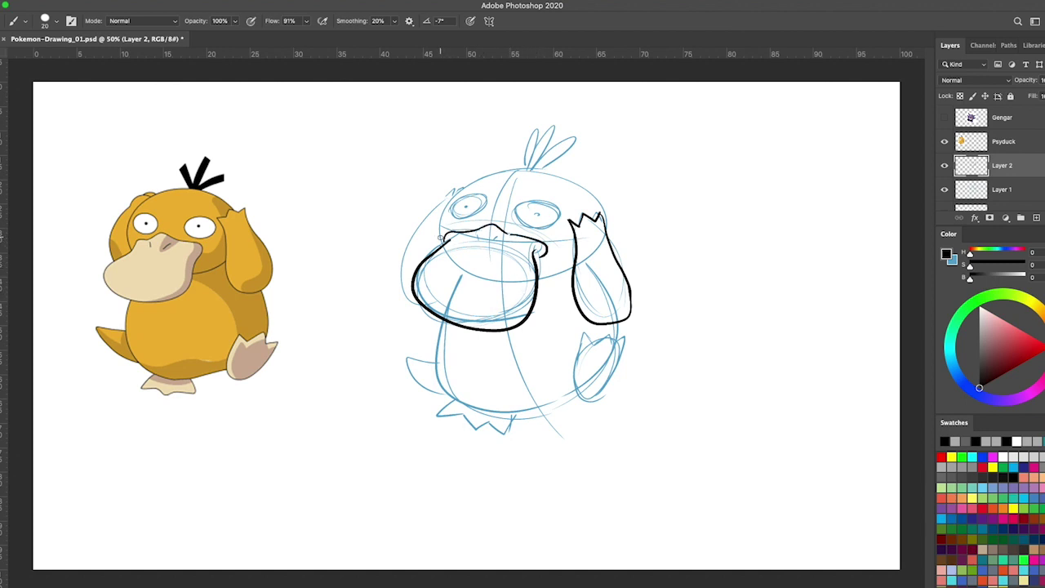
# Ink the head outline, cheek curve, nostril mark and three hair tufts in black.
pyautogui.moveTo(440, 238)
pyautogui.mouseDown()
pyautogui.moveTo(443, 199)
pyautogui.moveTo(505, 168)
pyautogui.moveTo(564, 177)
pyautogui.moveTo(587, 210)
pyautogui.mouseUp()
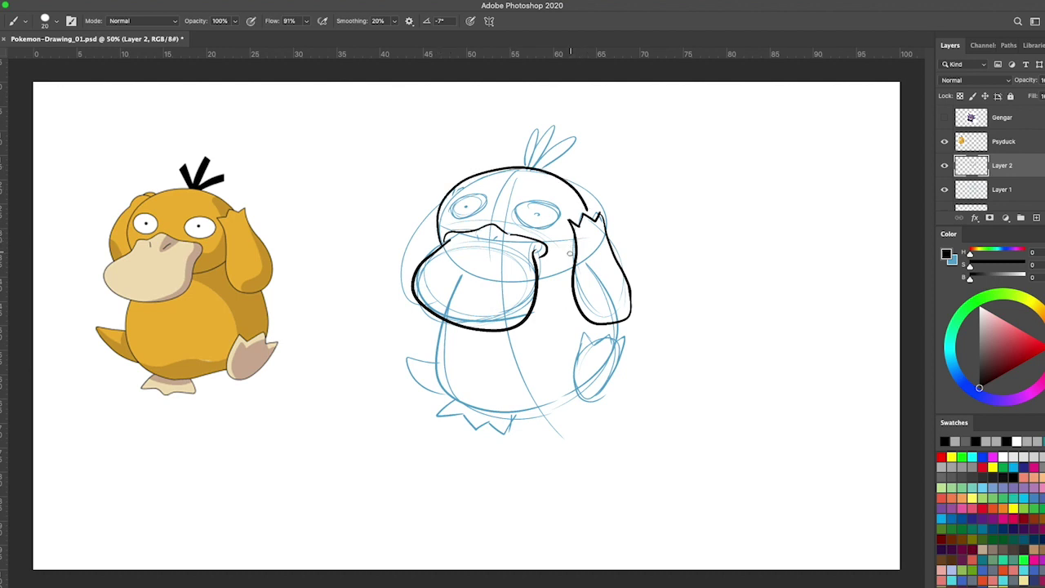
pyautogui.moveTo(541, 270); pyautogui.dragTo(578, 254)
pyautogui.moveTo(473, 193)
pyautogui.mouseDown()
pyautogui.moveTo(490, 220)
pyautogui.moveTo(453, 203)
pyautogui.moveTo(466, 218)
pyautogui.moveTo(550, 219)
pyautogui.moveTo(541, 200)
pyautogui.moveTo(519, 214)
pyautogui.moveTo(548, 219)
pyautogui.moveTo(538, 242)
pyautogui.moveTo(555, 214)
pyautogui.mouseUp()
pyautogui.hotkey('ctrl', 'z')
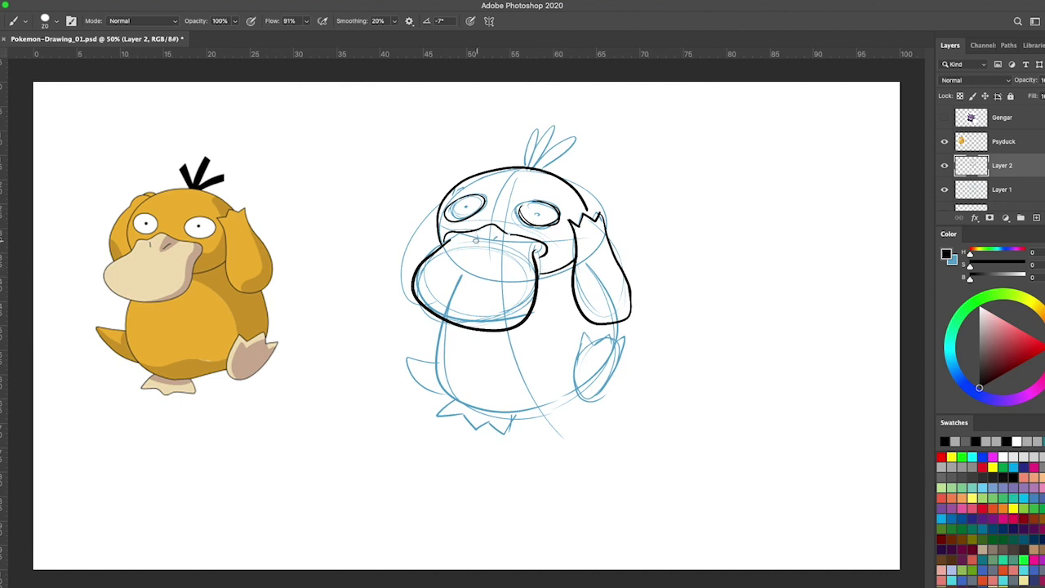
pyautogui.moveTo(480, 235); pyautogui.dragTo(483, 239)
pyautogui.moveTo(525, 165)
pyautogui.mouseDown()
pyautogui.moveTo(529, 129)
pyautogui.moveTo(550, 129)
pyautogui.moveTo(535, 167)
pyautogui.moveTo(585, 139)
pyautogui.mouseUp()
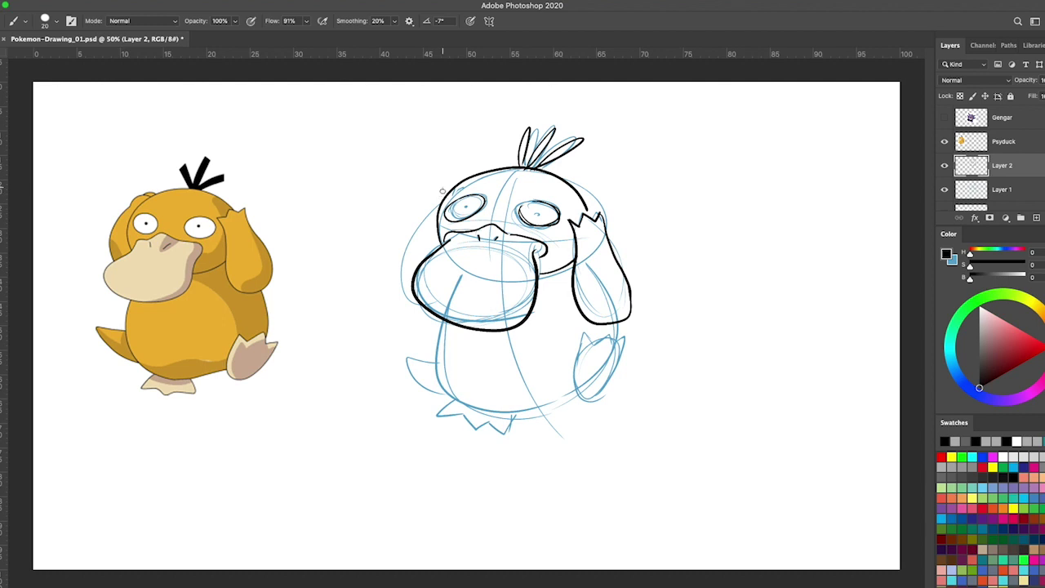
pyautogui.moveTo(443, 186)
pyautogui.mouseDown()
pyautogui.moveTo(401, 257)
pyautogui.moveTo(406, 295)
pyautogui.mouseUp()
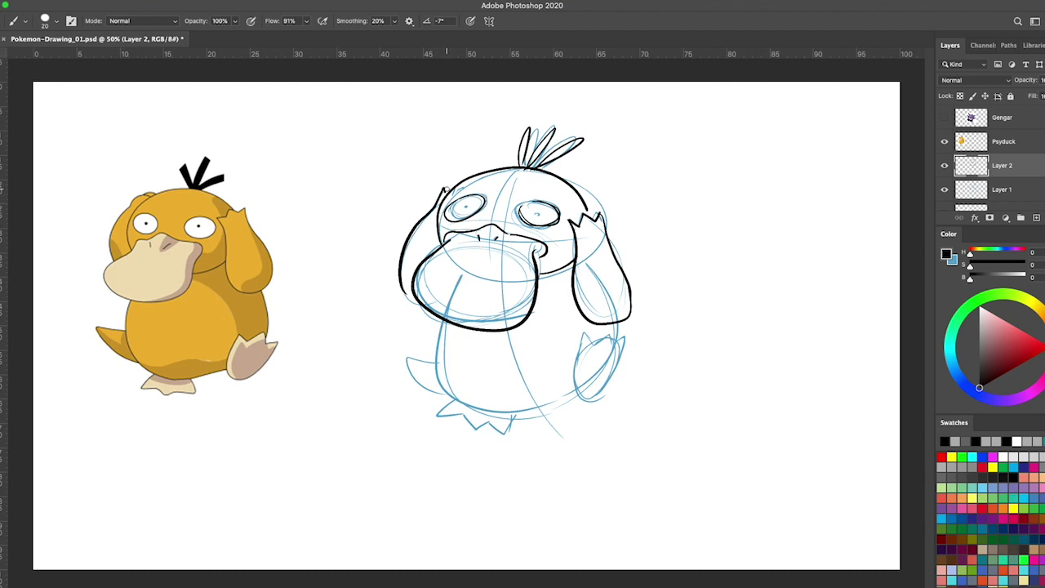
pyautogui.moveTo(454, 184); pyautogui.dragTo(441, 193)
# Ink the body outline, the zigzag right hand, the left foot and the tail.
pyautogui.moveTo(441, 321)
pyautogui.mouseDown()
pyautogui.moveTo(523, 409)
pyautogui.moveTo(548, 403)
pyautogui.mouseUp()
pyautogui.moveTo(573, 341)
pyautogui.mouseDown()
pyautogui.moveTo(581, 407)
pyautogui.moveTo(614, 382)
pyautogui.mouseUp()
pyautogui.moveTo(581, 333)
pyautogui.mouseDown()
pyautogui.moveTo(604, 334)
pyautogui.moveTo(604, 346)
pyautogui.moveTo(623, 341)
pyautogui.moveTo(600, 398)
pyautogui.moveTo(571, 395)
pyautogui.mouseUp()
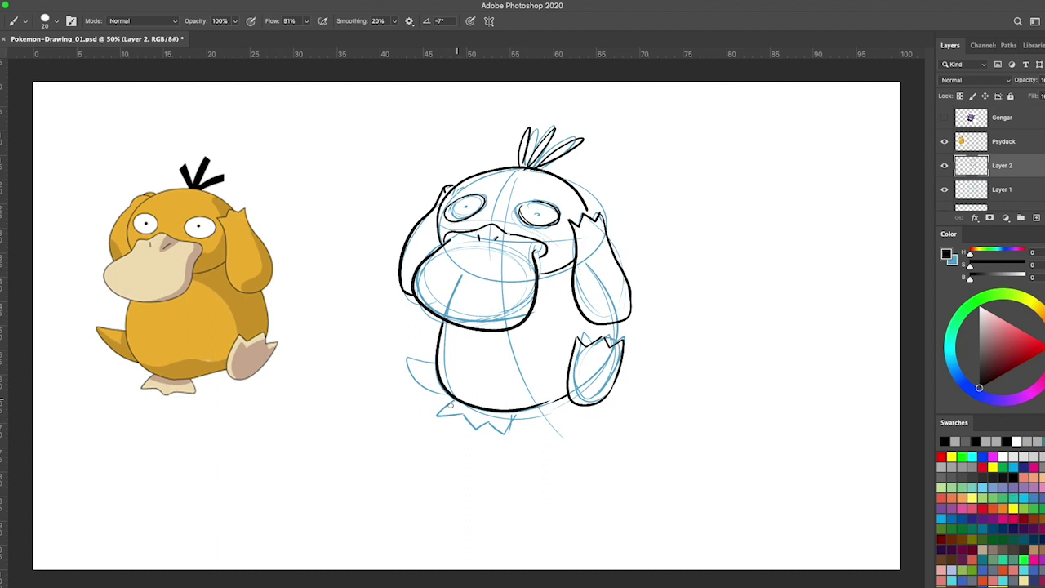
pyautogui.moveTo(454, 403)
pyautogui.mouseDown()
pyautogui.moveTo(493, 426)
pyautogui.moveTo(513, 412)
pyautogui.mouseUp()
pyautogui.moveTo(435, 363)
pyautogui.mouseDown()
pyautogui.moveTo(399, 355)
pyautogui.moveTo(447, 401)
pyautogui.mouseUp()
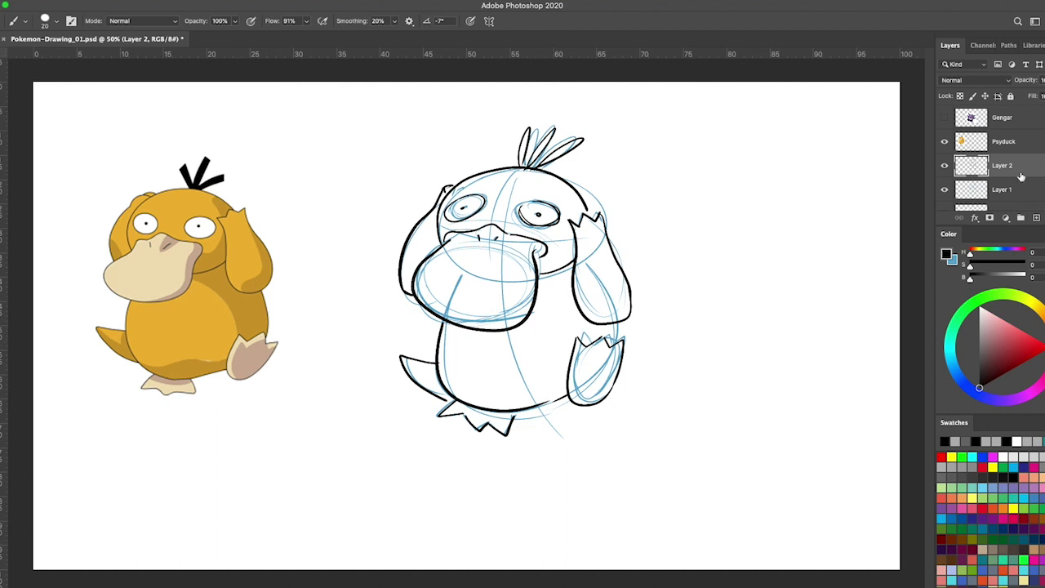
# Hide the blue sketch layer and move the black Psyduck lineart up and left.
pyautogui.click(945, 191)
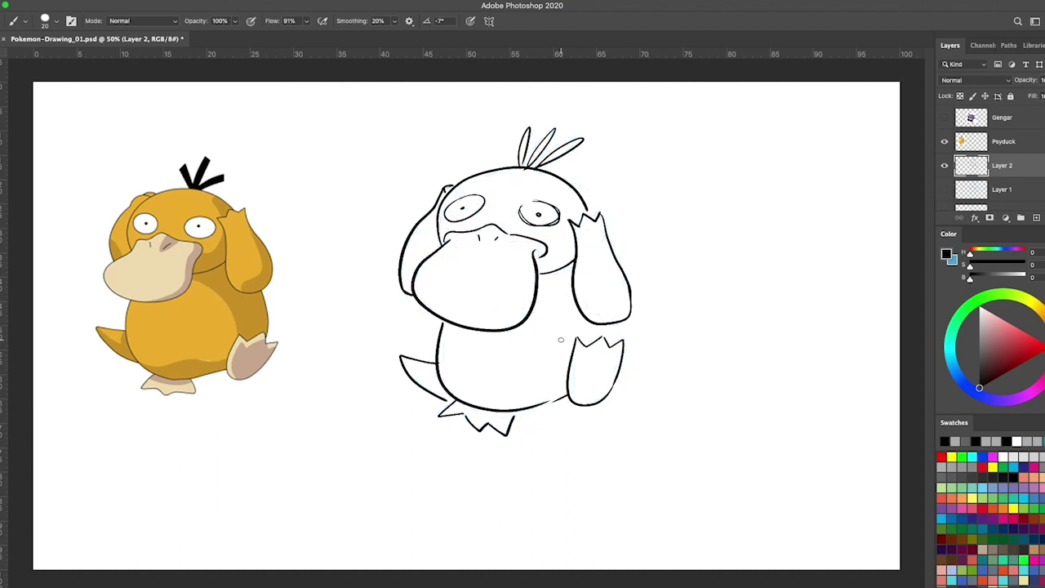
pyautogui.press('v')
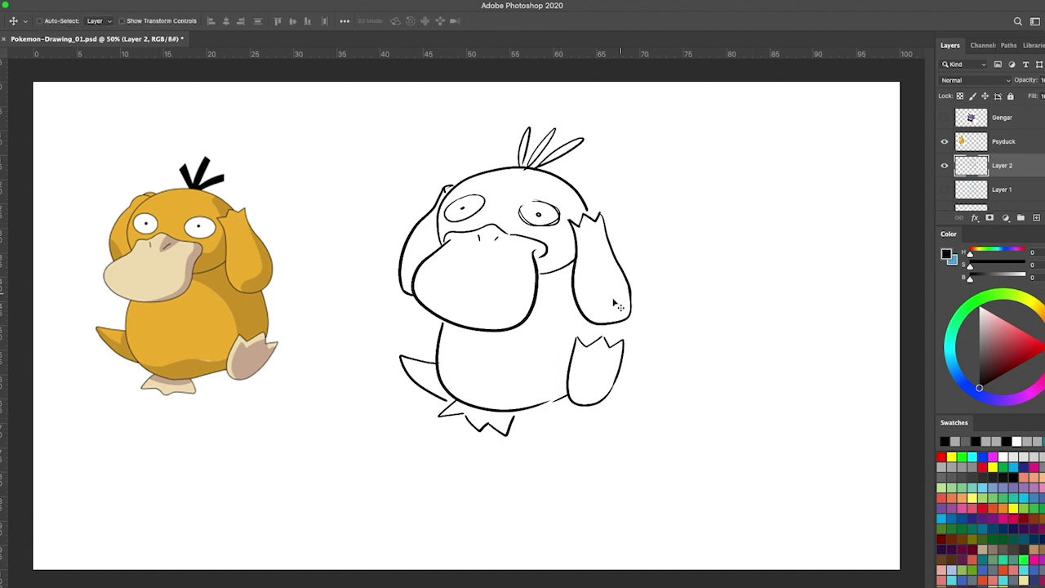
pyautogui.moveTo(598, 316); pyautogui.dragTo(512, 275)
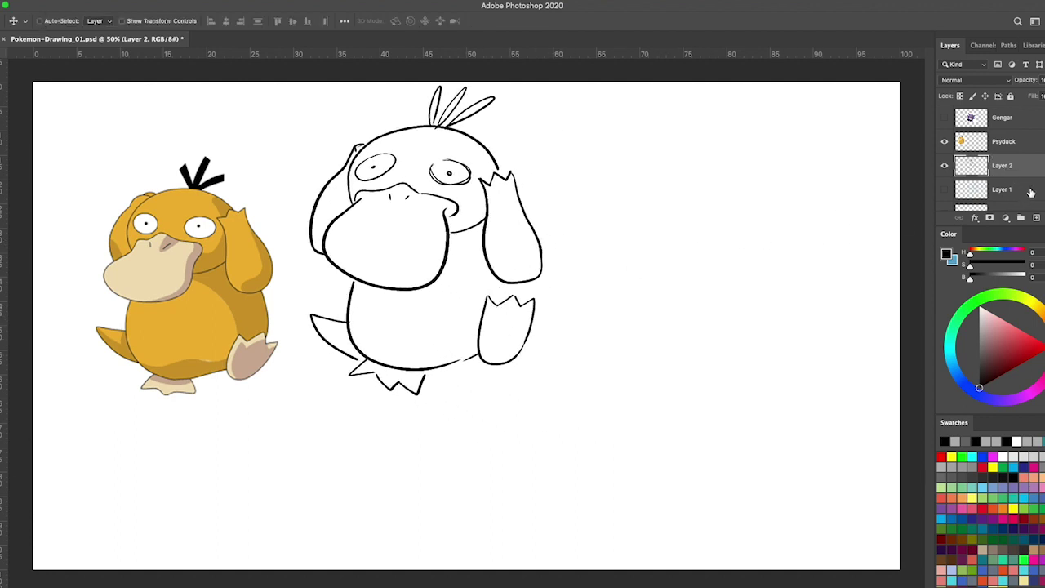
# On new Layer 3 with a light-blue brush, sketch the second Psyduck's tilted head and bill loop.
pyautogui.click(1031, 192)
pyautogui.click(1036, 217)
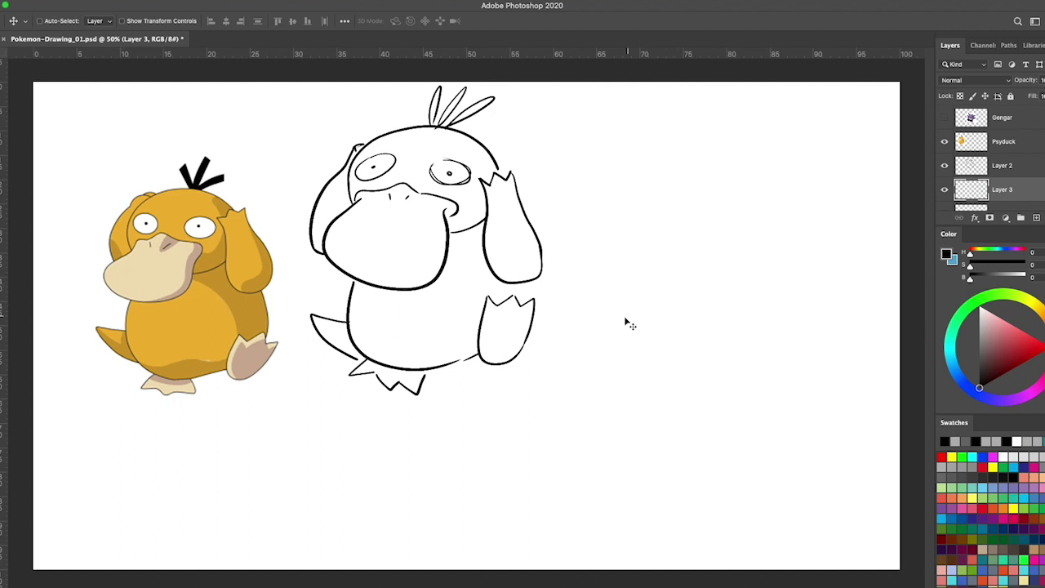
pyautogui.press('b')
pyautogui.press('x')
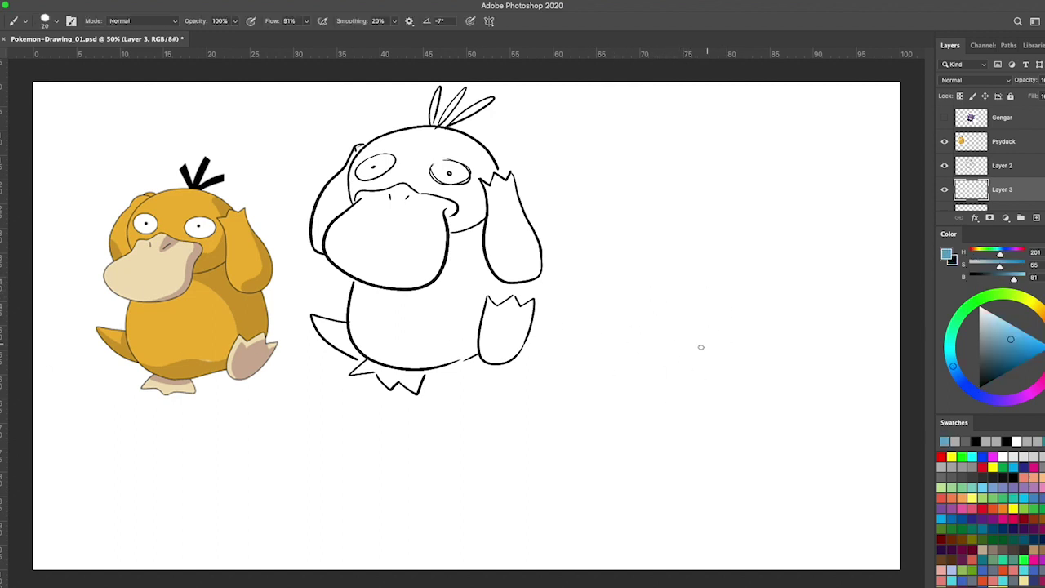
pyautogui.moveTo(645, 296)
pyautogui.mouseDown()
pyautogui.moveTo(654, 294)
pyautogui.moveTo(648, 358)
pyautogui.mouseUp()
pyautogui.moveTo(599, 304); pyautogui.dragTo(681, 368)
pyautogui.moveTo(618, 347)
pyautogui.mouseDown()
pyautogui.moveTo(679, 370)
pyautogui.moveTo(624, 388)
pyautogui.mouseUp()
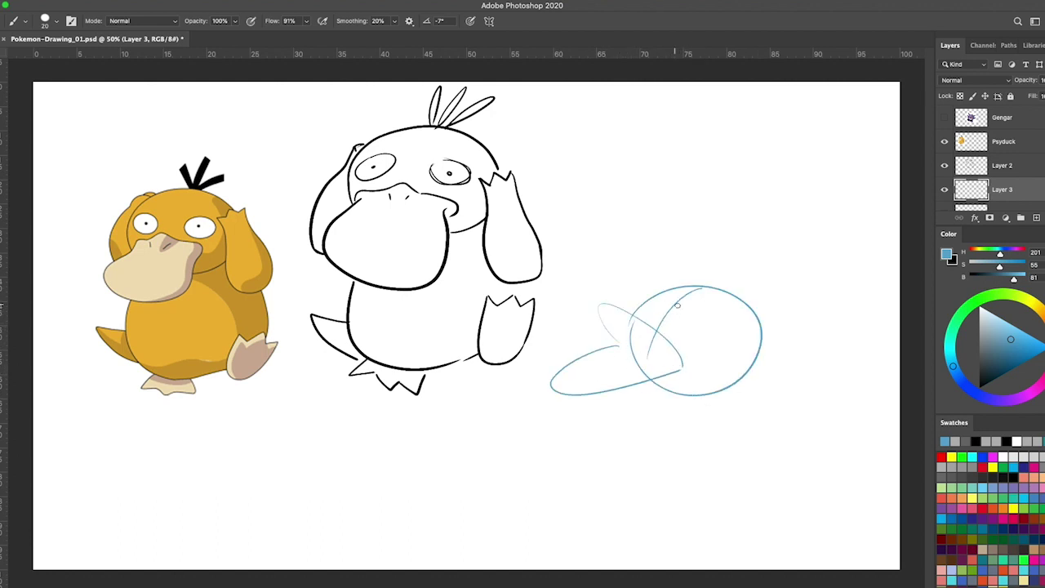
pyautogui.moveTo(659, 302)
pyautogui.mouseDown()
pyautogui.moveTo(630, 309)
pyautogui.moveTo(703, 331)
pyautogui.moveTo(752, 278)
pyautogui.moveTo(778, 289)
pyautogui.mouseUp()
# Sketch its arm loop, body sides, two feet and the right flipper.
pyautogui.moveTo(711, 367); pyautogui.dragTo(735, 378)
pyautogui.moveTo(711, 330)
pyautogui.mouseDown()
pyautogui.moveTo(644, 433)
pyautogui.moveTo(666, 505)
pyautogui.mouseUp()
pyautogui.moveTo(627, 384); pyautogui.dragTo(645, 506)
pyautogui.moveTo(732, 398)
pyautogui.mouseDown()
pyautogui.moveTo(742, 433)
pyautogui.moveTo(726, 483)
pyautogui.moveTo(689, 503)
pyautogui.moveTo(653, 506)
pyautogui.moveTo(740, 471)
pyautogui.mouseUp()
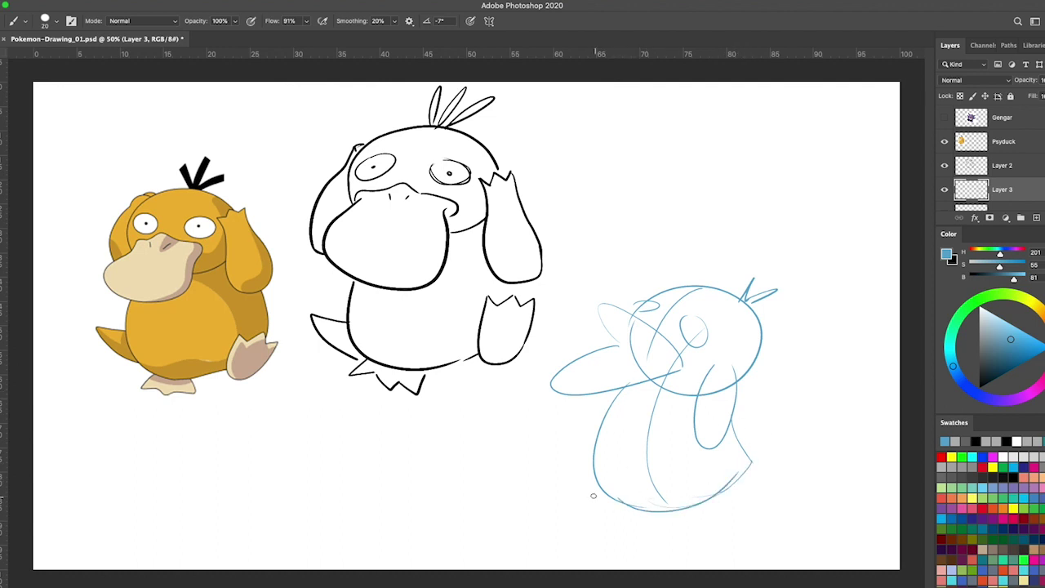
pyautogui.moveTo(594, 481)
pyautogui.mouseDown()
pyautogui.moveTo(572, 478)
pyautogui.moveTo(593, 491)
pyautogui.mouseUp()
pyautogui.moveTo(642, 516)
pyautogui.mouseDown()
pyautogui.moveTo(664, 530)
pyautogui.moveTo(684, 515)
pyautogui.mouseUp()
pyautogui.moveTo(749, 459)
pyautogui.mouseDown()
pyautogui.moveTo(728, 493)
pyautogui.moveTo(731, 476)
pyautogui.mouseUp()
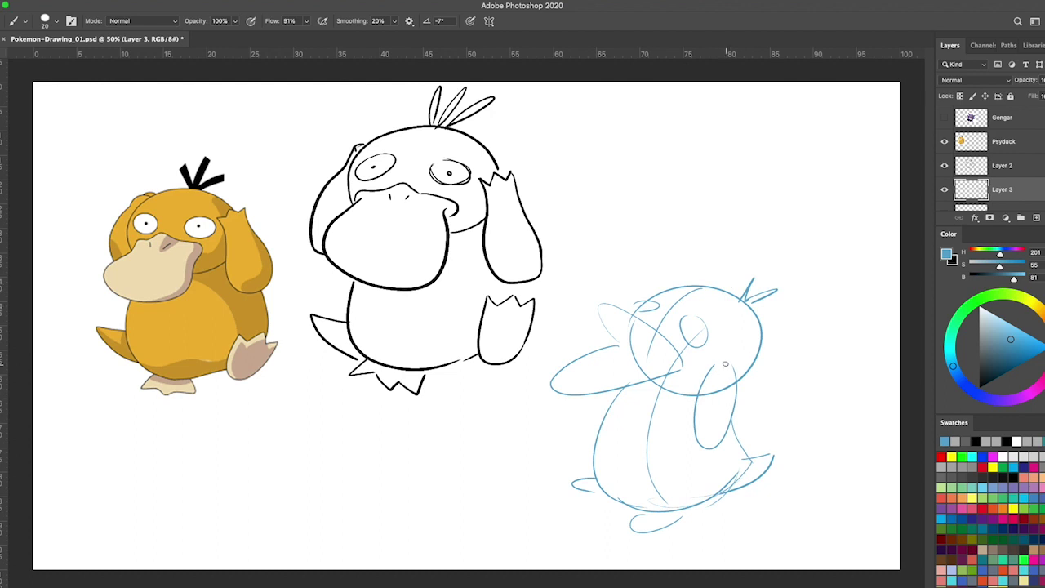
# Refine the open bill's upper and lower edges and face line, then add Layer 4.
pyautogui.moveTo(624, 354); pyautogui.dragTo(684, 366)
pyautogui.moveTo(631, 337)
pyautogui.mouseDown()
pyautogui.moveTo(616, 298)
pyautogui.moveTo(676, 368)
pyautogui.moveTo(624, 347)
pyautogui.moveTo(574, 299)
pyautogui.moveTo(676, 360)
pyautogui.mouseUp()
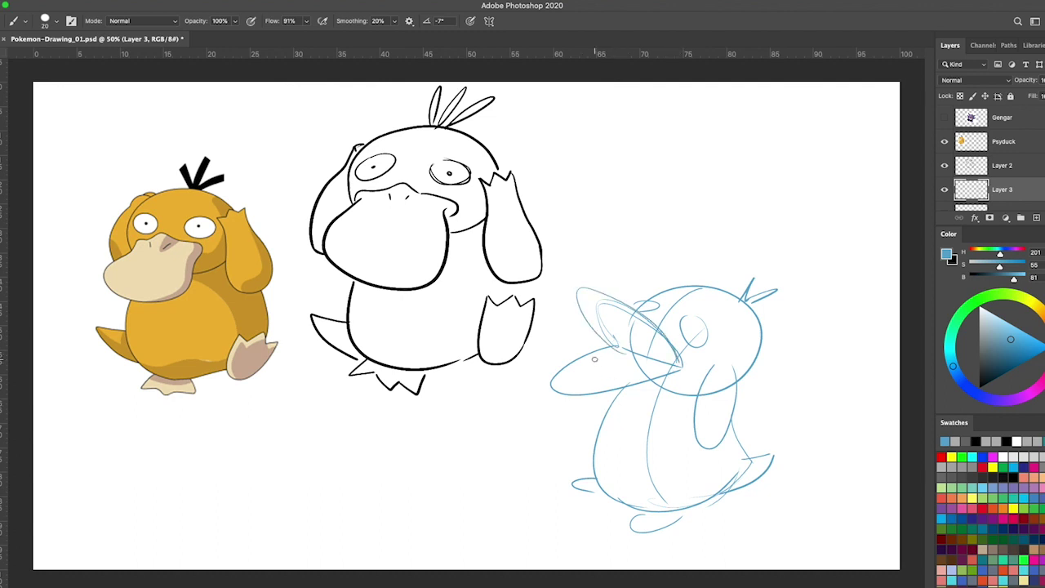
pyautogui.moveTo(597, 357)
pyautogui.mouseDown()
pyautogui.moveTo(561, 381)
pyautogui.moveTo(675, 376)
pyautogui.moveTo(607, 389)
pyautogui.moveTo(616, 351)
pyautogui.moveTo(617, 401)
pyautogui.moveTo(686, 367)
pyautogui.mouseUp()
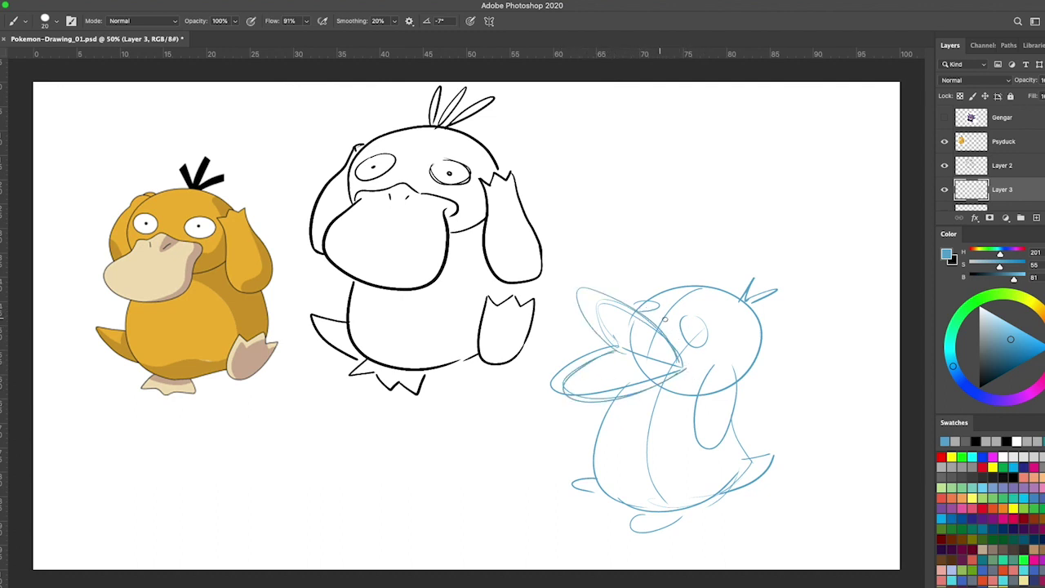
pyautogui.moveTo(631, 312)
pyautogui.mouseDown()
pyautogui.moveTo(750, 365)
pyautogui.moveTo(747, 393)
pyautogui.mouseUp()
pyautogui.moveTo(632, 312)
pyautogui.mouseDown()
pyautogui.moveTo(695, 332)
pyautogui.moveTo(697, 317)
pyautogui.moveTo(684, 323)
pyautogui.moveTo(699, 312)
pyautogui.moveTo(697, 350)
pyautogui.moveTo(688, 316)
pyautogui.mouseUp()
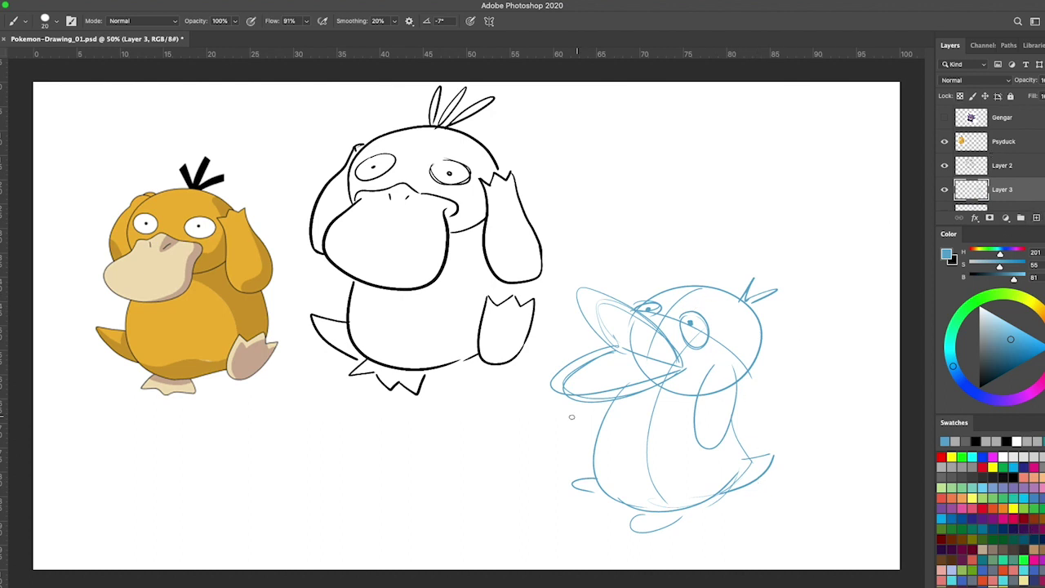
pyautogui.moveTo(586, 399); pyautogui.dragTo(585, 416)
pyautogui.click(1035, 219)
# Ink the open bill's upper and lower outlines in black.
pyautogui.press('x')
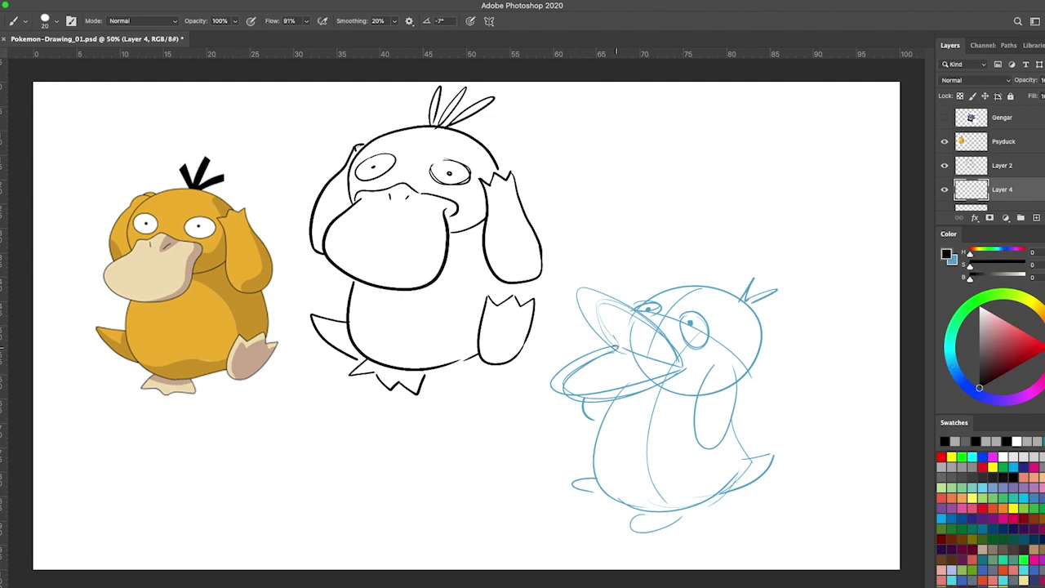
pyautogui.moveTo(614, 352)
pyautogui.mouseDown()
pyautogui.moveTo(652, 328)
pyautogui.moveTo(680, 365)
pyautogui.mouseUp()
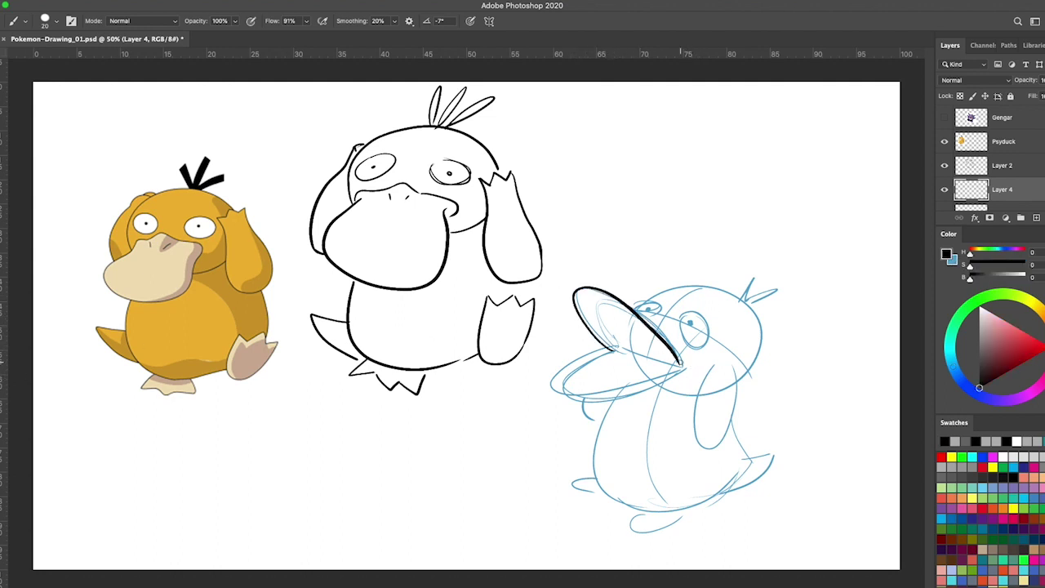
pyautogui.moveTo(612, 356)
pyautogui.mouseDown()
pyautogui.moveTo(564, 396)
pyautogui.moveTo(681, 374)
pyautogui.mouseUp()
pyautogui.moveTo(666, 333); pyautogui.dragTo(699, 368)
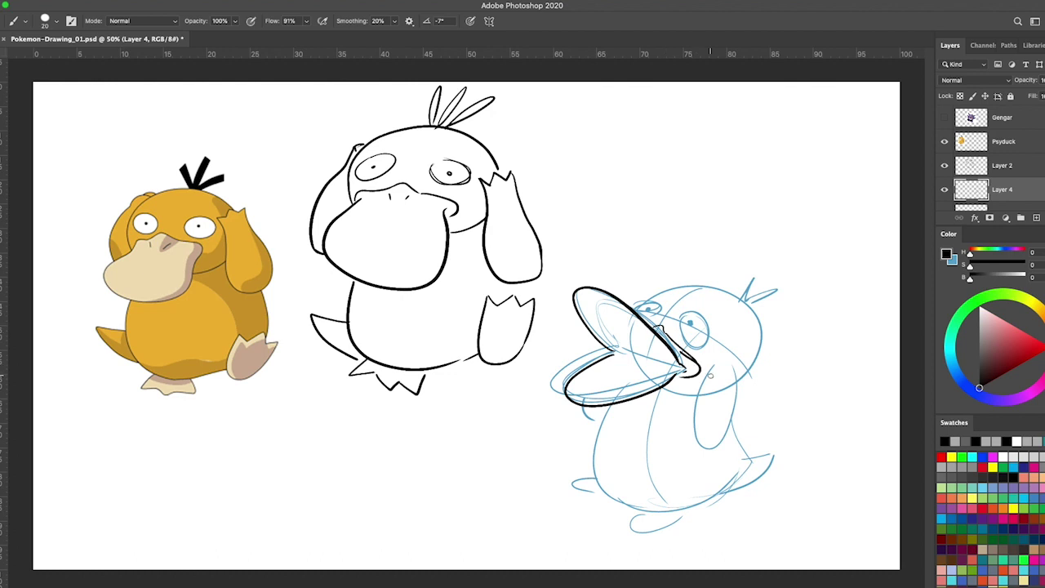
pyautogui.moveTo(619, 358)
pyautogui.mouseDown()
pyautogui.moveTo(592, 377)
pyautogui.moveTo(679, 369)
pyautogui.mouseUp()
pyautogui.moveTo(600, 300); pyautogui.dragTo(675, 357)
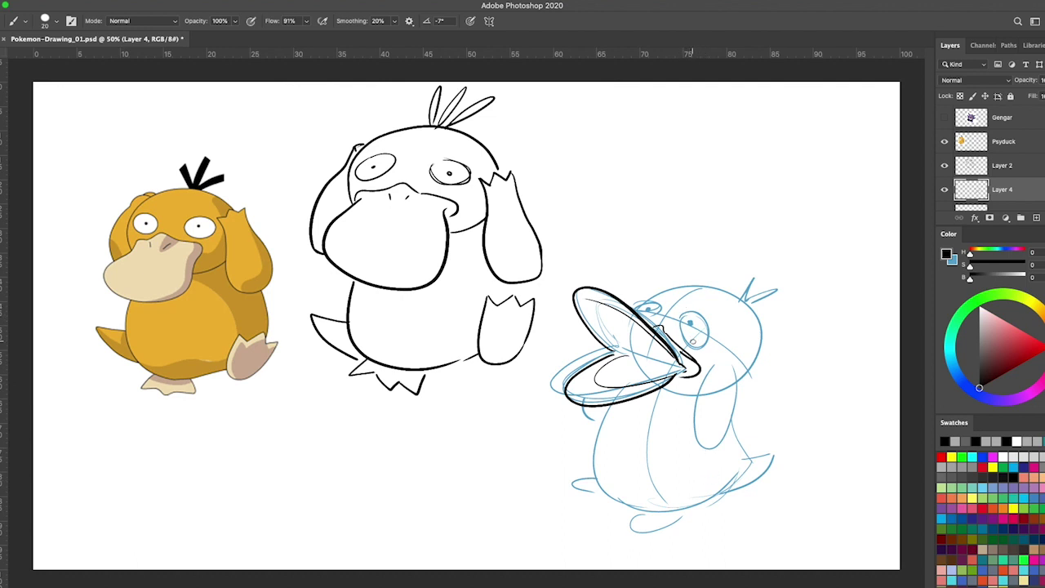
# Ink the top and right side of the head, undoing two stray strokes.
pyautogui.moveTo(704, 320)
pyautogui.mouseDown()
pyautogui.moveTo(641, 310)
pyautogui.moveTo(663, 324)
pyautogui.mouseUp()
pyautogui.hotkey('ctrl', 'z')
pyautogui.moveTo(641, 307); pyautogui.dragTo(658, 322)
pyautogui.moveTo(638, 305)
pyautogui.mouseDown()
pyautogui.moveTo(737, 292)
pyautogui.moveTo(769, 321)
pyautogui.moveTo(755, 307)
pyautogui.moveTo(732, 381)
pyautogui.moveTo(703, 387)
pyautogui.mouseUp()
pyautogui.hotkey('ctrl', 'z')
pyautogui.moveTo(755, 307)
pyautogui.mouseDown()
pyautogui.moveTo(712, 383)
pyautogui.moveTo(737, 367)
pyautogui.moveTo(715, 363)
pyautogui.moveTo(730, 359)
pyautogui.moveTo(744, 377)
pyautogui.mouseUp()
# Ink the body, both feet and hair tuft, check the linework, and hide the blue sketch.
pyautogui.moveTo(602, 408)
pyautogui.mouseDown()
pyautogui.moveTo(623, 510)
pyautogui.moveTo(692, 513)
pyautogui.mouseUp()
pyautogui.moveTo(738, 442); pyautogui.dragTo(747, 459)
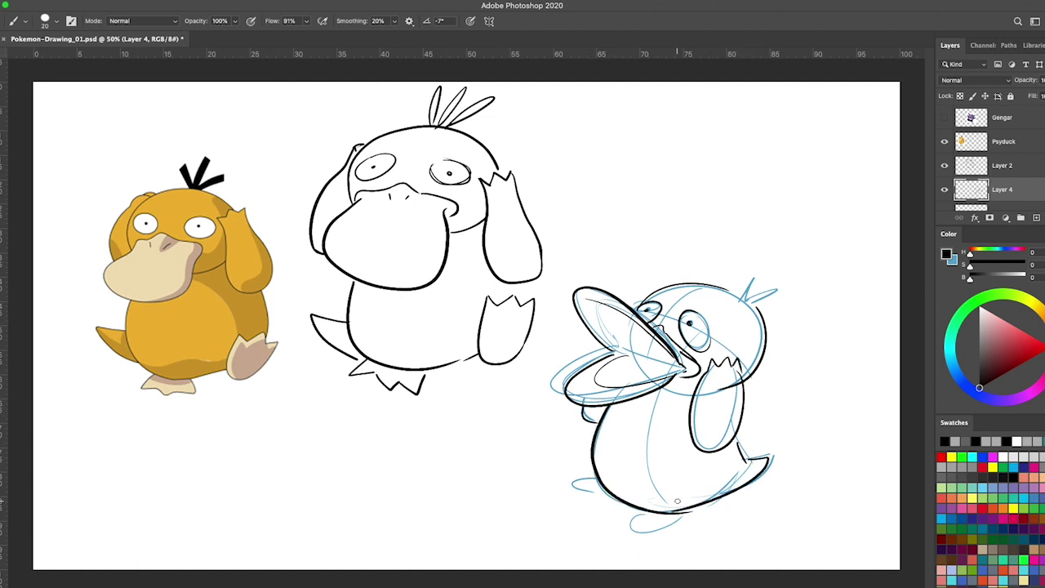
pyautogui.moveTo(586, 481)
pyautogui.mouseDown()
pyautogui.moveTo(601, 476)
pyautogui.moveTo(576, 480)
pyautogui.moveTo(583, 491)
pyautogui.moveTo(571, 498)
pyautogui.moveTo(609, 496)
pyautogui.moveTo(622, 520)
pyautogui.moveTo(643, 527)
pyautogui.moveTo(679, 533)
pyautogui.moveTo(698, 507)
pyautogui.moveTo(682, 526)
pyautogui.mouseUp()
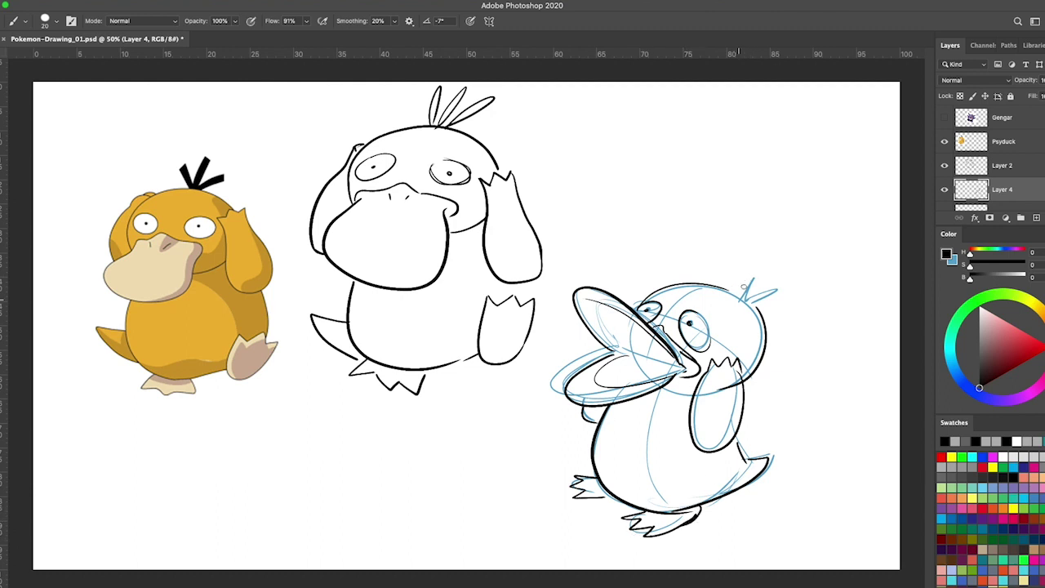
pyautogui.moveTo(743, 297)
pyautogui.mouseDown()
pyautogui.moveTo(783, 271)
pyautogui.moveTo(794, 298)
pyautogui.mouseUp()
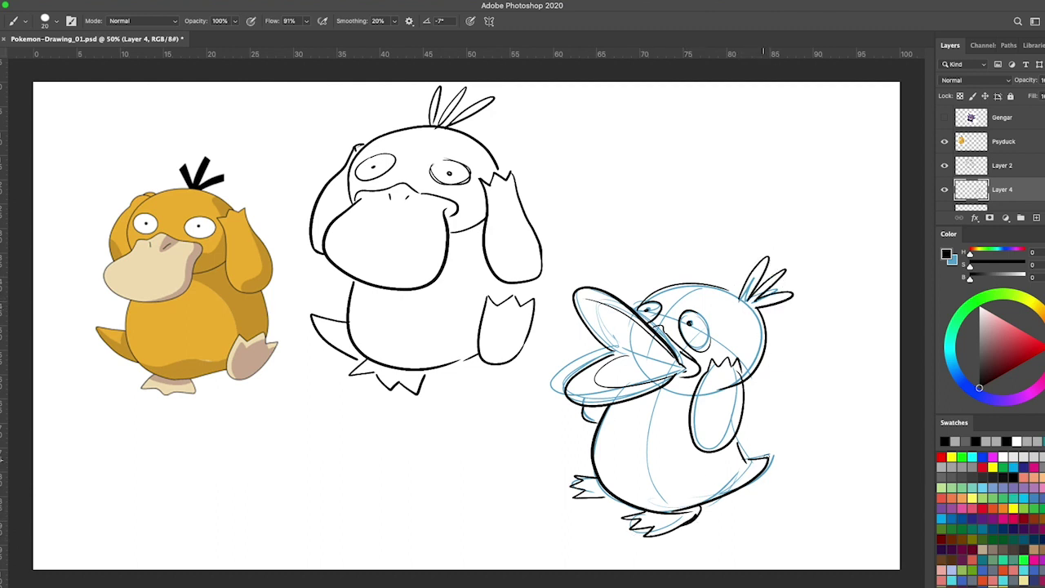
pyautogui.click(944, 189)
pyautogui.click(945, 189)
pyautogui.scroll(-2, 971, 172)
pyautogui.click(945, 165)
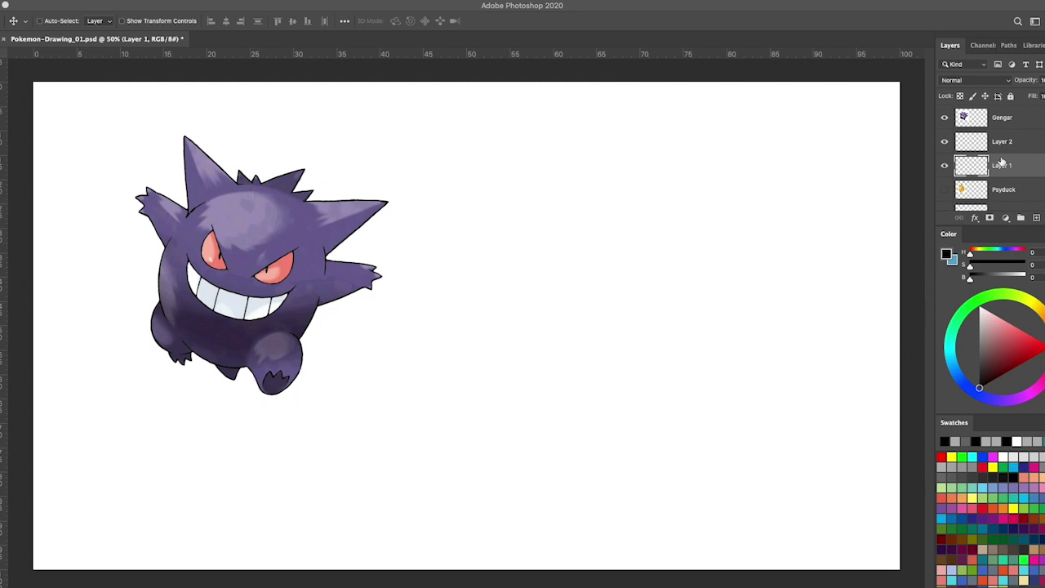
# With a light-blue brush, sketch Gengar's head oval with a diagonal centre guide and curved eye line.
pyautogui.press('x')
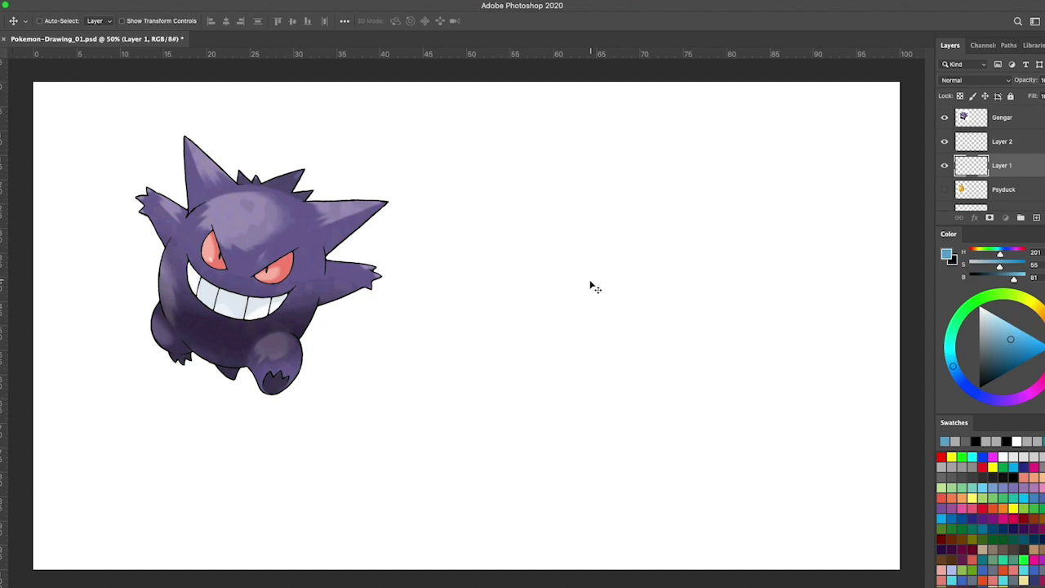
pyautogui.press('b')
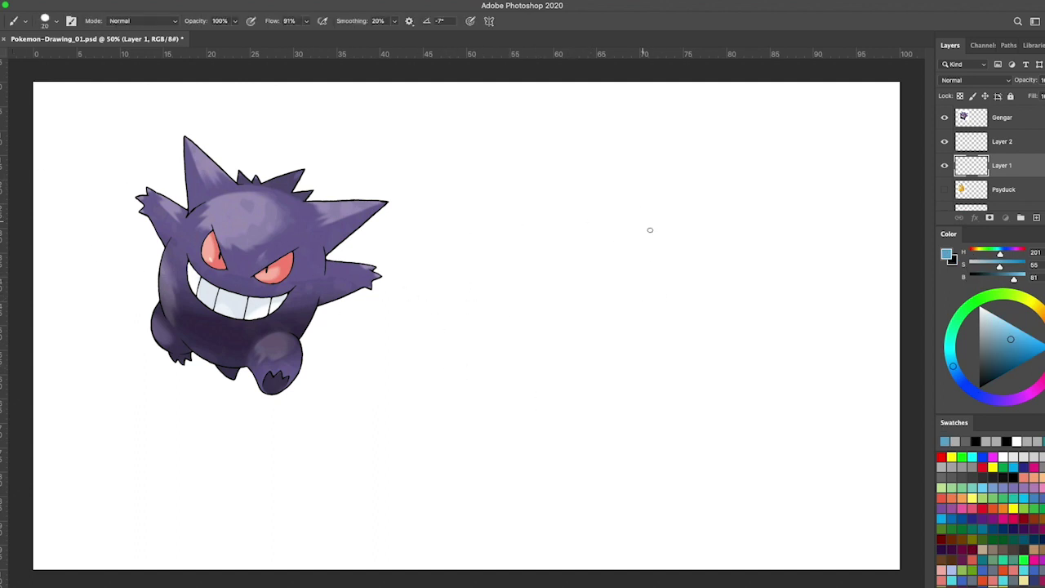
pyautogui.moveTo(576, 197)
pyautogui.mouseDown()
pyautogui.moveTo(476, 422)
pyautogui.moveTo(636, 235)
pyautogui.mouseUp()
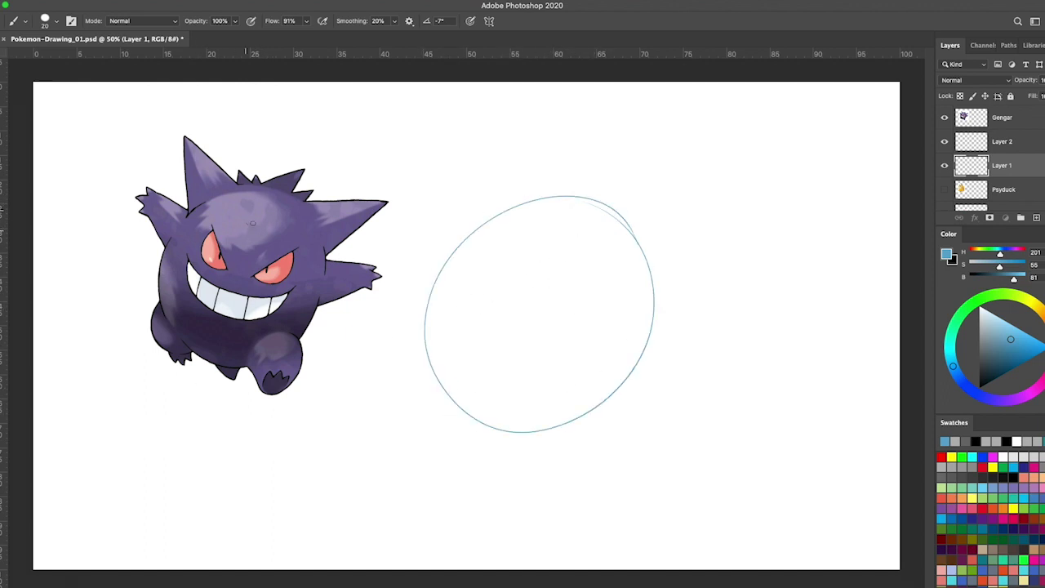
pyautogui.moveTo(580, 205); pyautogui.dragTo(508, 380)
pyautogui.moveTo(571, 237); pyautogui.dragTo(481, 439)
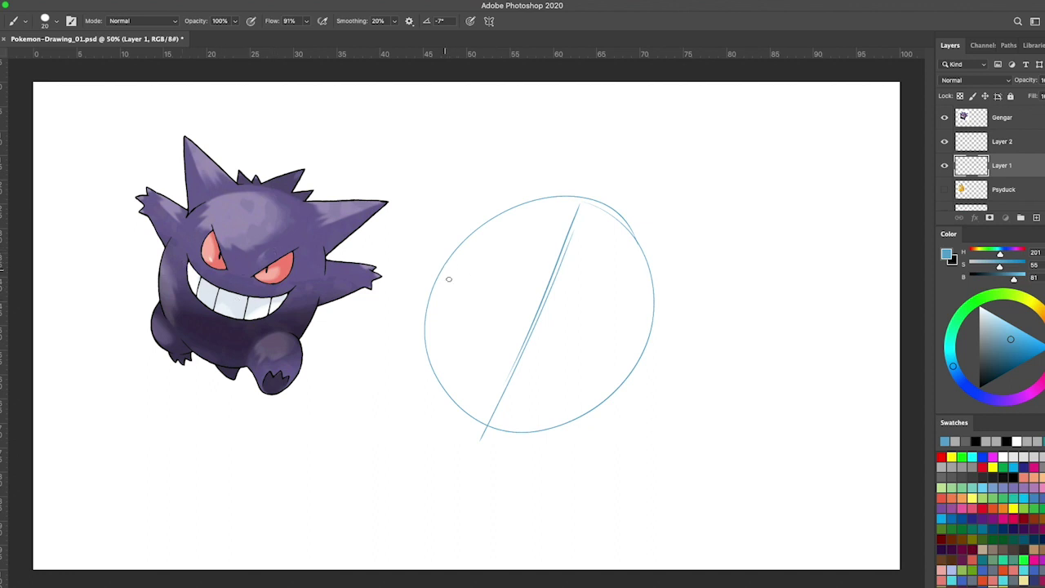
pyautogui.moveTo(449, 278); pyautogui.dragTo(624, 336)
pyautogui.moveTo(442, 263)
pyautogui.mouseDown()
pyautogui.moveTo(585, 336)
pyautogui.moveTo(646, 335)
pyautogui.mouseUp()
pyautogui.moveTo(449, 279)
pyautogui.mouseDown()
pyautogui.moveTo(617, 341)
pyautogui.moveTo(645, 334)
pyautogui.mouseUp()
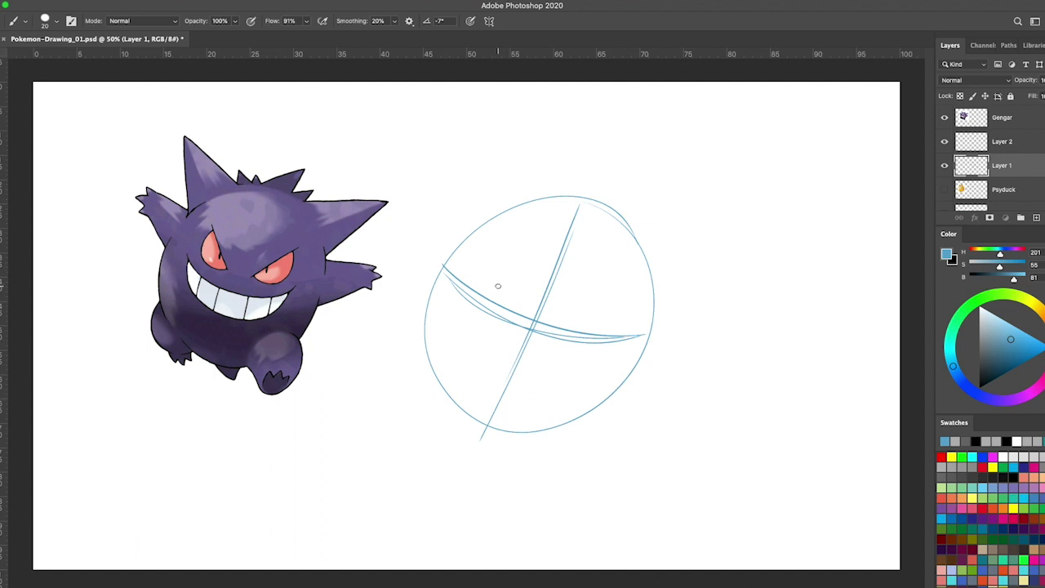
# Sketch both angry eyes, with a pupil in the right one.
pyautogui.moveTo(497, 261)
pyautogui.mouseDown()
pyautogui.moveTo(487, 287)
pyautogui.moveTo(509, 312)
pyautogui.moveTo(619, 330)
pyautogui.mouseUp()
pyautogui.moveTo(508, 255)
pyautogui.mouseDown()
pyautogui.moveTo(527, 313)
pyautogui.moveTo(498, 244)
pyautogui.moveTo(527, 315)
pyautogui.moveTo(584, 330)
pyautogui.moveTo(560, 320)
pyautogui.moveTo(630, 297)
pyautogui.mouseUp()
pyautogui.moveTo(562, 323); pyautogui.dragTo(630, 297)
pyautogui.moveTo(496, 262)
pyautogui.mouseDown()
pyautogui.moveTo(524, 303)
pyautogui.moveTo(609, 333)
pyautogui.moveTo(625, 299)
pyautogui.mouseUp()
pyautogui.moveTo(564, 320)
pyautogui.mouseDown()
pyautogui.moveTo(627, 293)
pyautogui.moveTo(560, 321)
pyautogui.moveTo(611, 320)
pyautogui.mouseUp()
pyautogui.moveTo(483, 290); pyautogui.dragTo(492, 309)
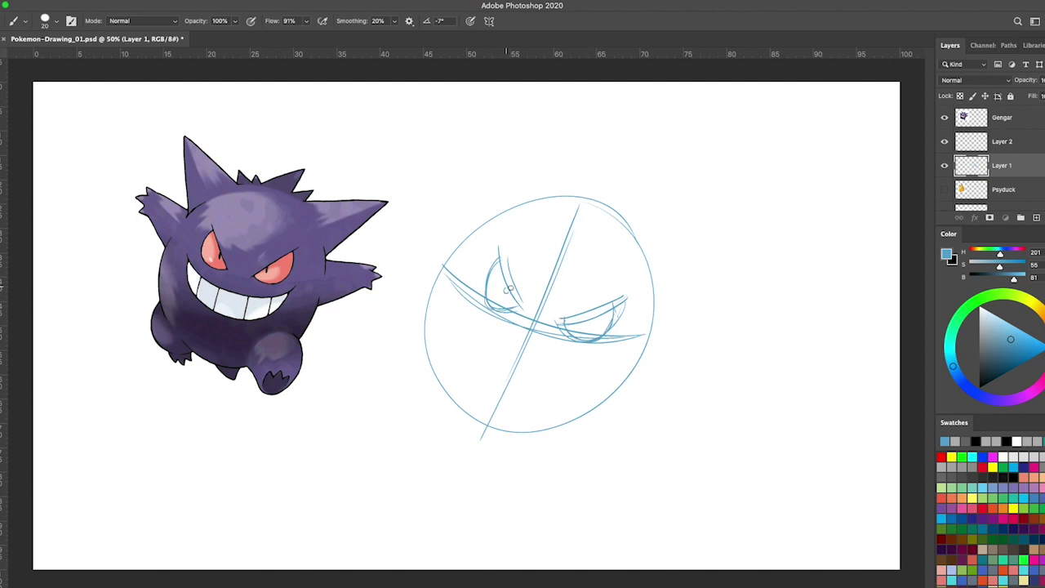
pyautogui.moveTo(583, 314); pyautogui.dragTo(591, 322)
# Sketch the wide grin, undoing one misplaced stroke, and a pointed ear on top.
pyautogui.moveTo(463, 307); pyautogui.dragTo(596, 358)
pyautogui.hotkey('ctrl', 'z')
pyautogui.moveTo(466, 310); pyautogui.dragTo(609, 357)
pyautogui.moveTo(465, 316)
pyautogui.mouseDown()
pyautogui.moveTo(557, 385)
pyautogui.moveTo(596, 362)
pyautogui.mouseUp()
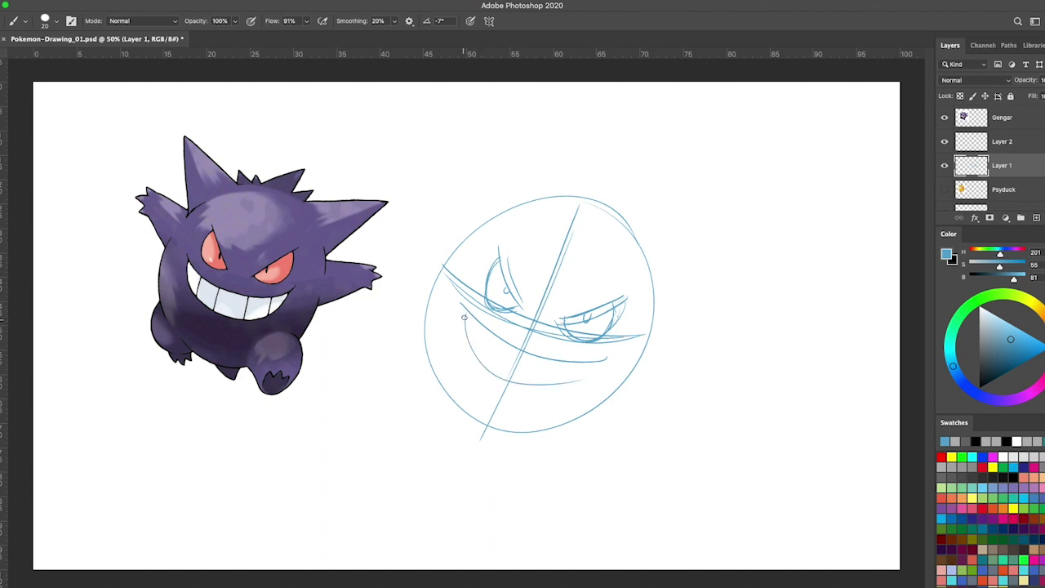
pyautogui.moveTo(466, 312)
pyautogui.mouseDown()
pyautogui.moveTo(510, 379)
pyautogui.moveTo(591, 371)
pyautogui.mouseUp()
pyautogui.moveTo(480, 326)
pyautogui.mouseDown()
pyautogui.moveTo(550, 388)
pyautogui.moveTo(589, 369)
pyautogui.mouseUp()
pyautogui.moveTo(501, 214)
pyautogui.mouseDown()
pyautogui.moveTo(523, 140)
pyautogui.moveTo(559, 204)
pyautogui.mouseUp()
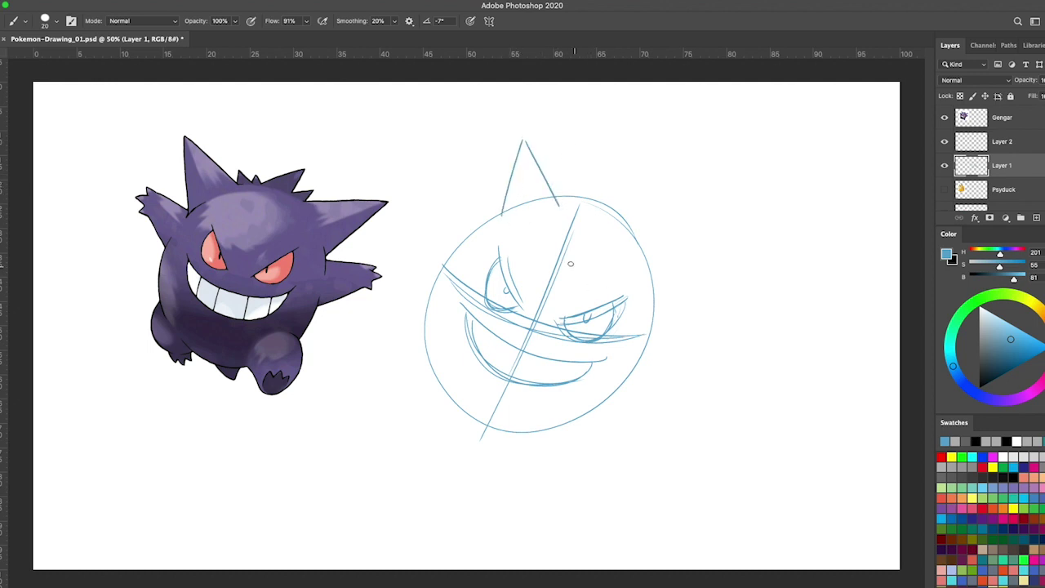
# Redraw the left ear, add the right ear and sketch the spikes on top of the head.
pyautogui.hotkey('ctrl', 'z')
pyautogui.moveTo(484, 222)
pyautogui.mouseDown()
pyautogui.moveTo(501, 136)
pyautogui.moveTo(535, 209)
pyautogui.mouseUp()
pyautogui.moveTo(648, 250)
pyautogui.mouseDown()
pyautogui.moveTo(726, 231)
pyautogui.moveTo(655, 298)
pyautogui.mouseUp()
pyautogui.moveTo(495, 142); pyautogui.dragTo(477, 236)
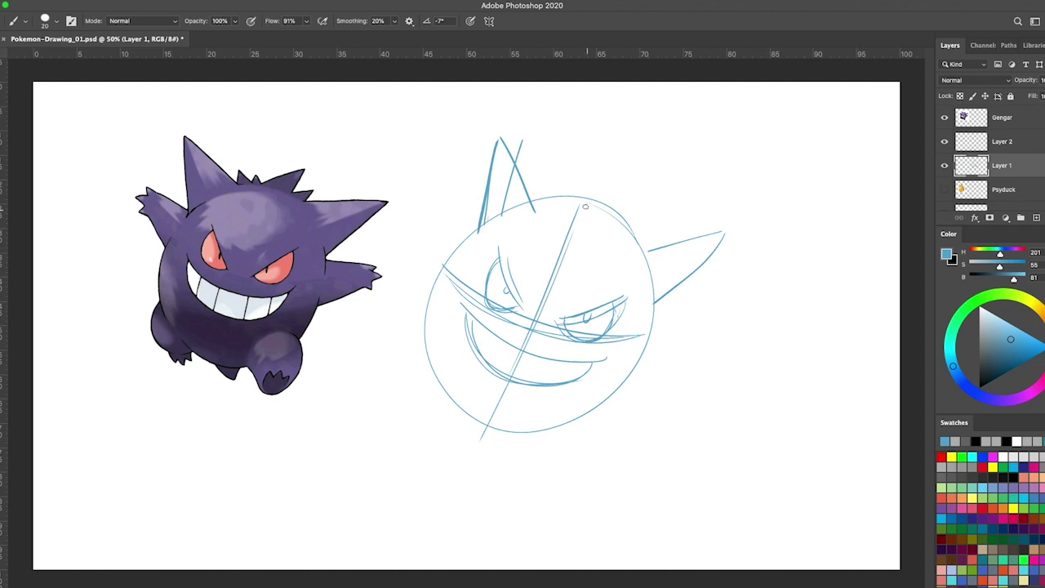
pyautogui.moveTo(581, 209)
pyautogui.mouseDown()
pyautogui.moveTo(634, 195)
pyautogui.moveTo(603, 226)
pyautogui.moveTo(631, 219)
pyautogui.moveTo(636, 236)
pyautogui.mouseUp()
pyautogui.moveTo(535, 200)
pyautogui.mouseDown()
pyautogui.moveTo(565, 188)
pyautogui.moveTo(576, 202)
pyautogui.mouseUp()
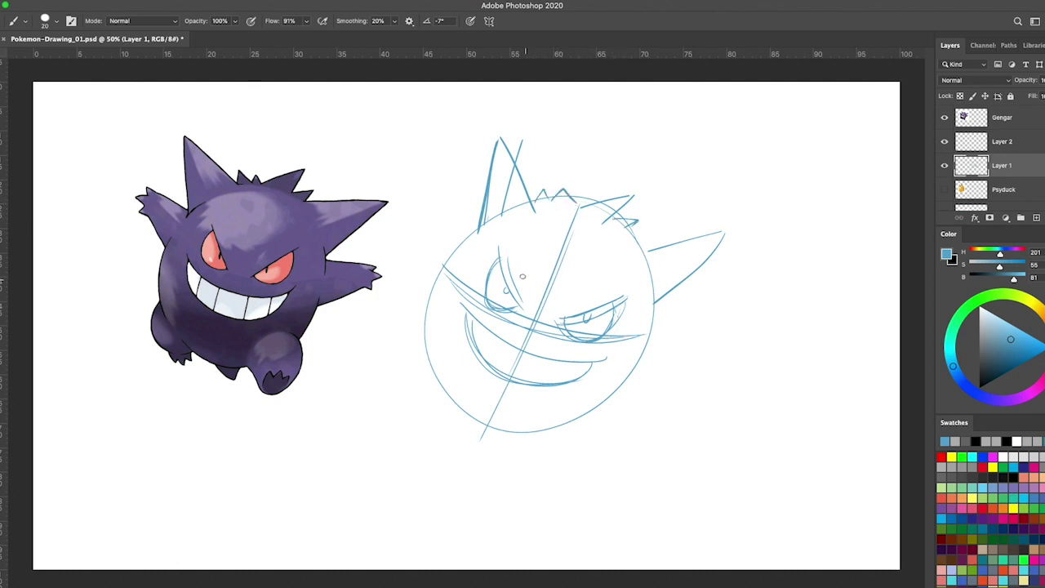
# Sketch the raised left arm and the outstretched right arm.
pyautogui.moveTo(425, 210); pyautogui.dragTo(430, 282)
pyautogui.moveTo(459, 200); pyautogui.dragTo(481, 234)
pyautogui.moveTo(451, 187); pyautogui.dragTo(424, 208)
pyautogui.moveTo(658, 308); pyautogui.dragTo(696, 300)
pyautogui.moveTo(640, 362); pyautogui.dragTo(695, 346)
pyautogui.moveTo(639, 362); pyautogui.dragTo(705, 341)
pyautogui.moveTo(641, 362); pyautogui.dragTo(704, 332)
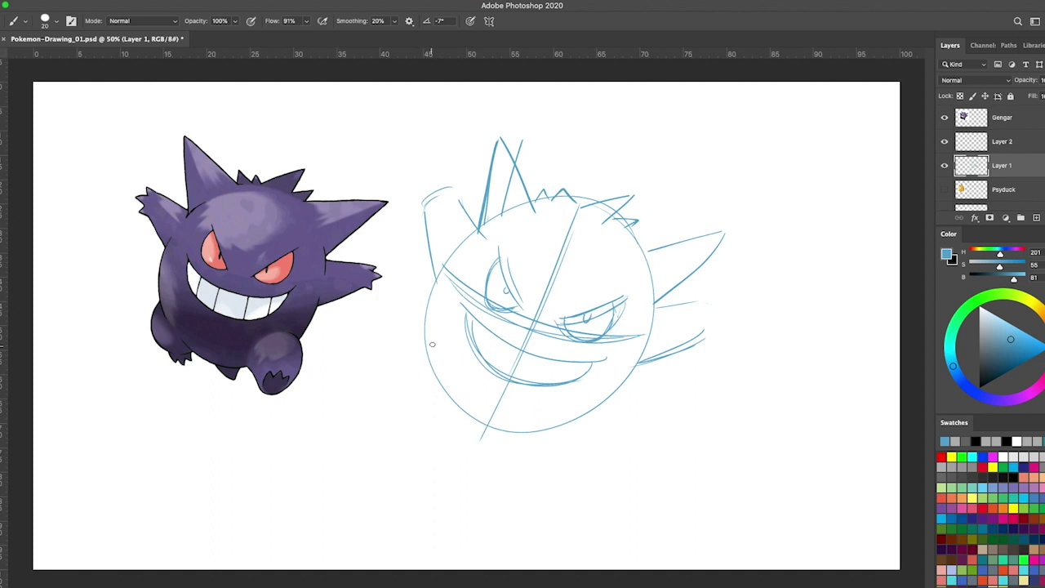
# Sketch two round feet below the body with toe marks.
pyautogui.moveTo(431, 382)
pyautogui.mouseDown()
pyautogui.moveTo(400, 415)
pyautogui.moveTo(470, 383)
pyautogui.moveTo(408, 403)
pyautogui.mouseUp()
pyautogui.moveTo(569, 400)
pyautogui.mouseDown()
pyautogui.moveTo(597, 428)
pyautogui.moveTo(536, 403)
pyautogui.mouseUp()
pyautogui.moveTo(409, 391)
pyautogui.mouseDown()
pyautogui.moveTo(446, 421)
pyautogui.moveTo(410, 361)
pyautogui.moveTo(456, 420)
pyautogui.mouseUp()
pyautogui.moveTo(429, 355)
pyautogui.mouseDown()
pyautogui.moveTo(463, 411)
pyautogui.moveTo(436, 433)
pyautogui.moveTo(507, 434)
pyautogui.mouseUp()
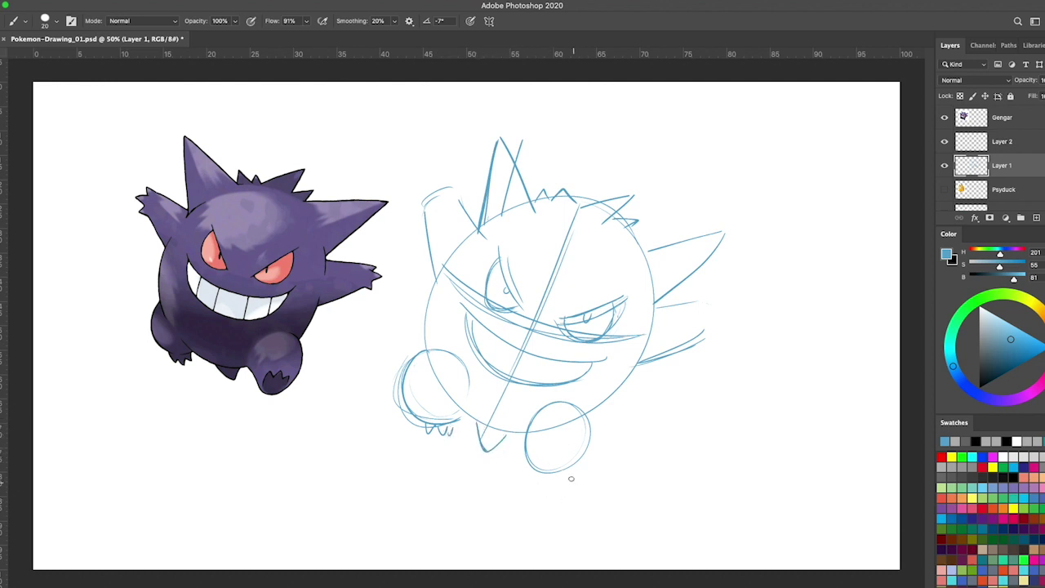
pyautogui.moveTo(558, 444); pyautogui.dragTo(579, 457)
# On the empty layer, ink Gengar's right foot and toes in black.
pyautogui.click(985, 145)
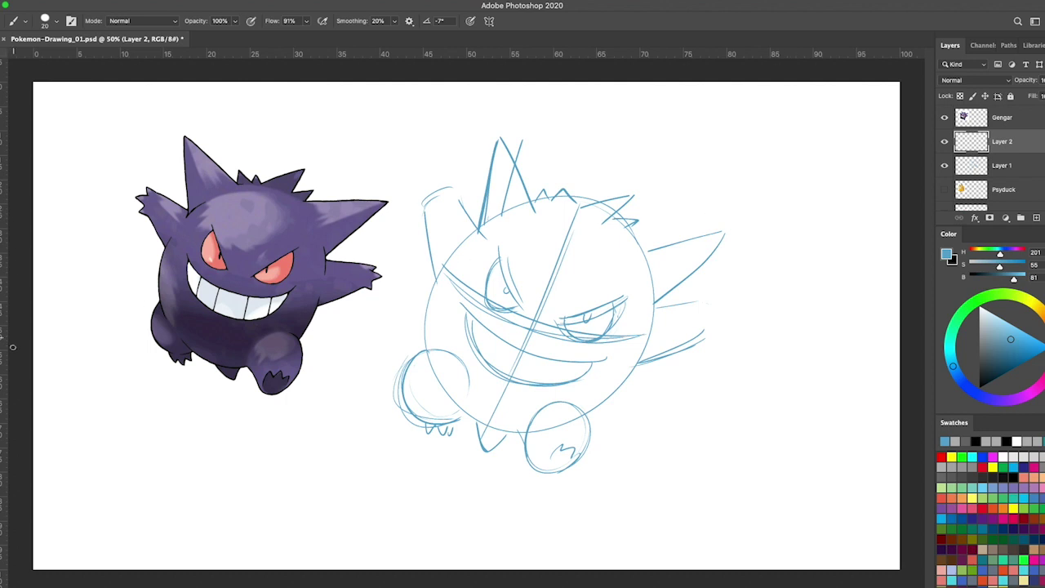
pyautogui.press('x')
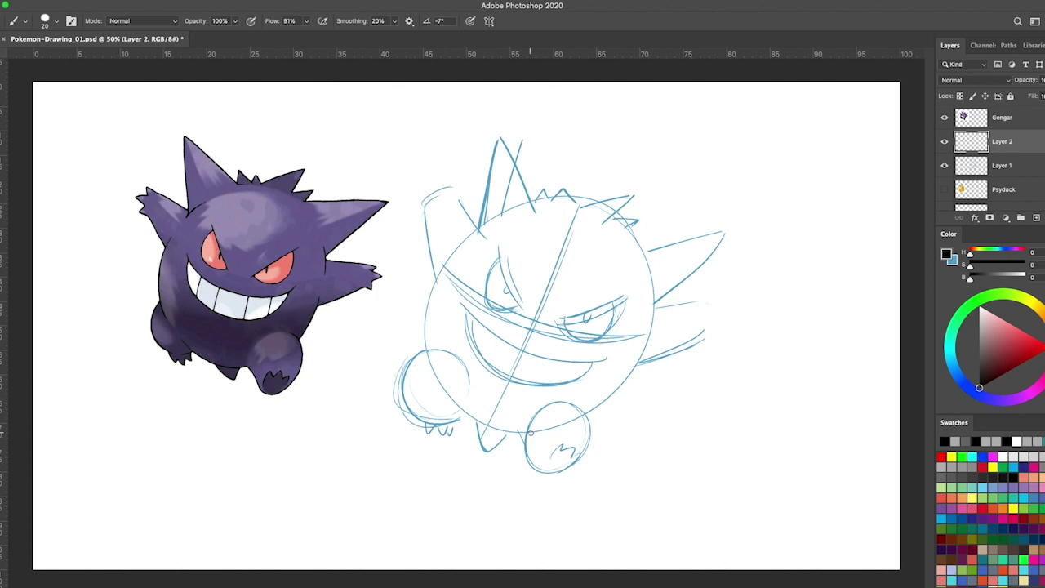
pyautogui.moveTo(523, 427); pyautogui.dragTo(527, 466)
pyautogui.moveTo(583, 409)
pyautogui.mouseDown()
pyautogui.moveTo(548, 472)
pyautogui.moveTo(581, 443)
pyautogui.moveTo(548, 471)
pyautogui.mouseUp()
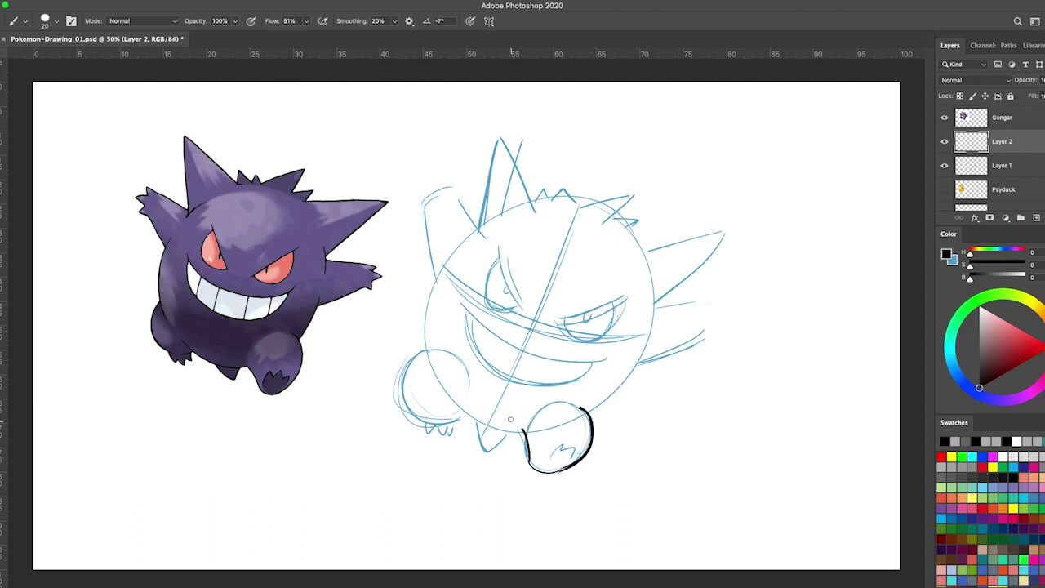
pyautogui.moveTo(562, 435)
pyautogui.mouseDown()
pyautogui.moveTo(549, 445)
pyautogui.moveTo(562, 440)
pyautogui.moveTo(577, 457)
pyautogui.mouseUp()
# Ink the head spikes, the right ear and the pointed left ear.
pyautogui.moveTo(563, 205)
pyautogui.mouseDown()
pyautogui.moveTo(642, 187)
pyautogui.moveTo(618, 219)
pyautogui.moveTo(648, 245)
pyautogui.moveTo(621, 221)
pyautogui.moveTo(636, 244)
pyautogui.mouseUp()
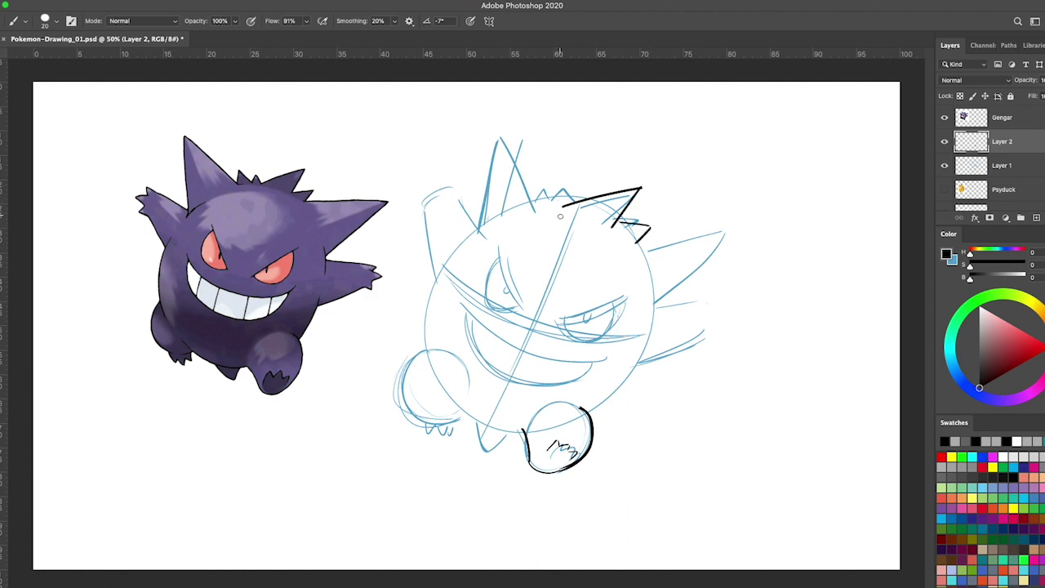
pyautogui.moveTo(553, 204)
pyautogui.mouseDown()
pyautogui.moveTo(561, 192)
pyautogui.moveTo(567, 202)
pyautogui.moveTo(537, 187)
pyautogui.moveTo(556, 201)
pyautogui.mouseUp()
pyautogui.moveTo(640, 241)
pyautogui.mouseDown()
pyautogui.moveTo(741, 240)
pyautogui.moveTo(666, 307)
pyautogui.mouseUp()
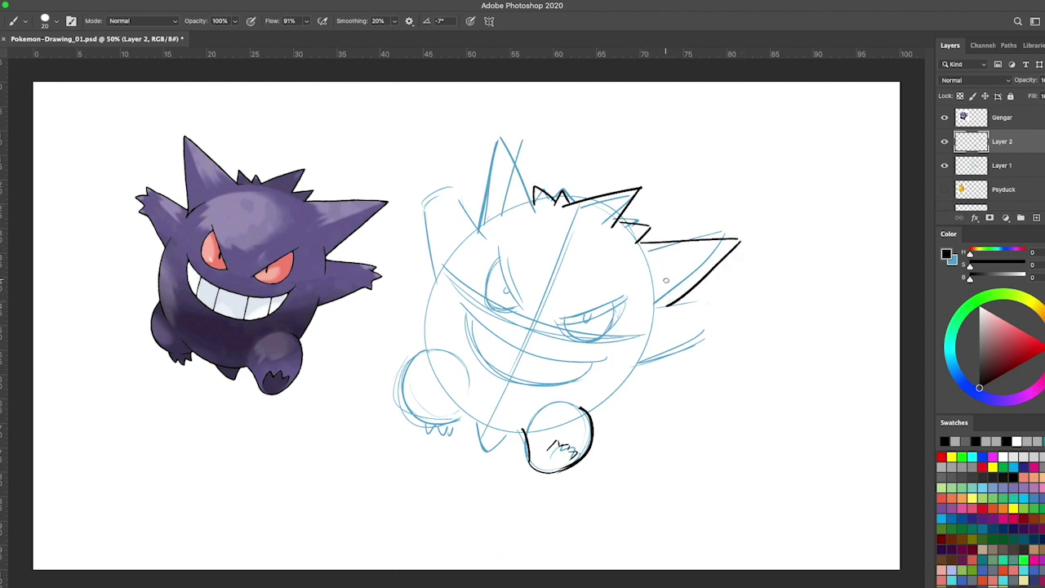
pyautogui.moveTo(474, 230)
pyautogui.mouseDown()
pyautogui.moveTo(486, 122)
pyautogui.moveTo(537, 206)
pyautogui.moveTo(624, 235)
pyautogui.mouseUp()
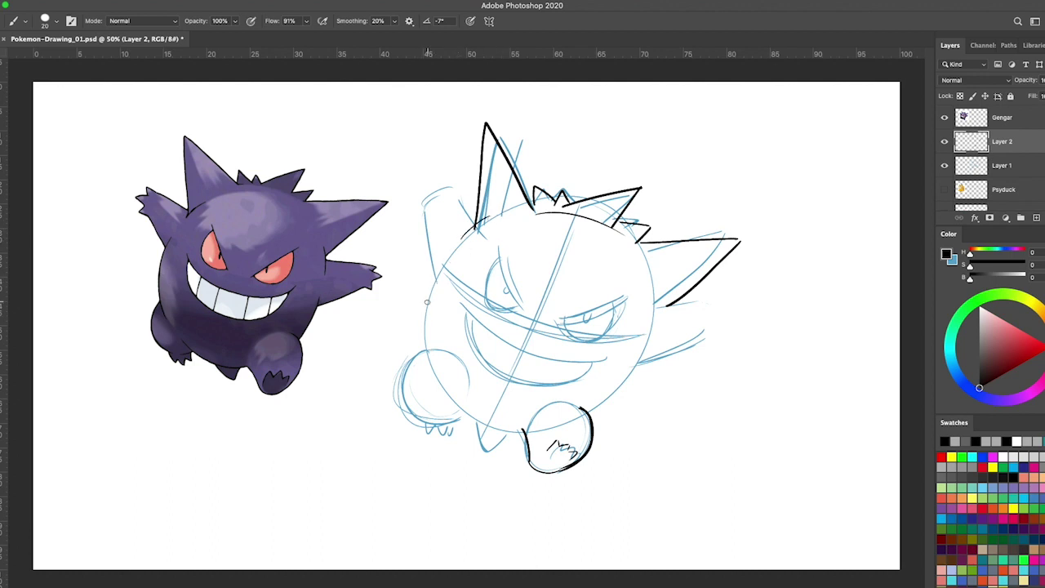
# Ink both sides of the body, the left foot and the lower body outline.
pyautogui.moveTo(454, 247)
pyautogui.mouseDown()
pyautogui.moveTo(423, 367)
pyautogui.moveTo(442, 396)
pyautogui.mouseUp()
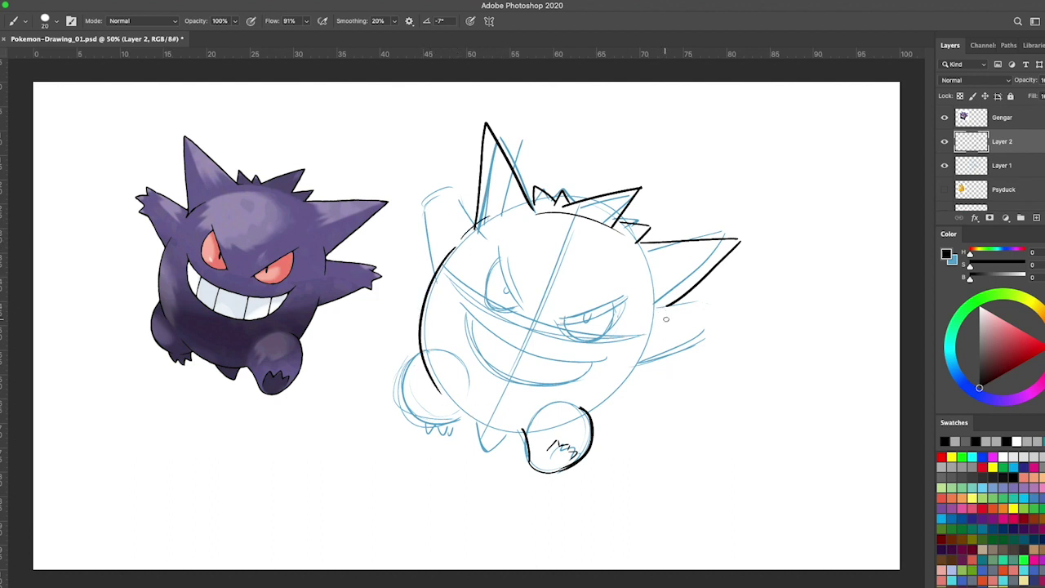
pyautogui.moveTo(660, 295); pyautogui.dragTo(644, 358)
pyautogui.hotkey('ctrl', 'z')
pyautogui.moveTo(656, 292)
pyautogui.mouseDown()
pyautogui.moveTo(650, 348)
pyautogui.moveTo(620, 386)
pyautogui.moveTo(651, 316)
pyautogui.moveTo(612, 401)
pyautogui.moveTo(582, 412)
pyautogui.mouseUp()
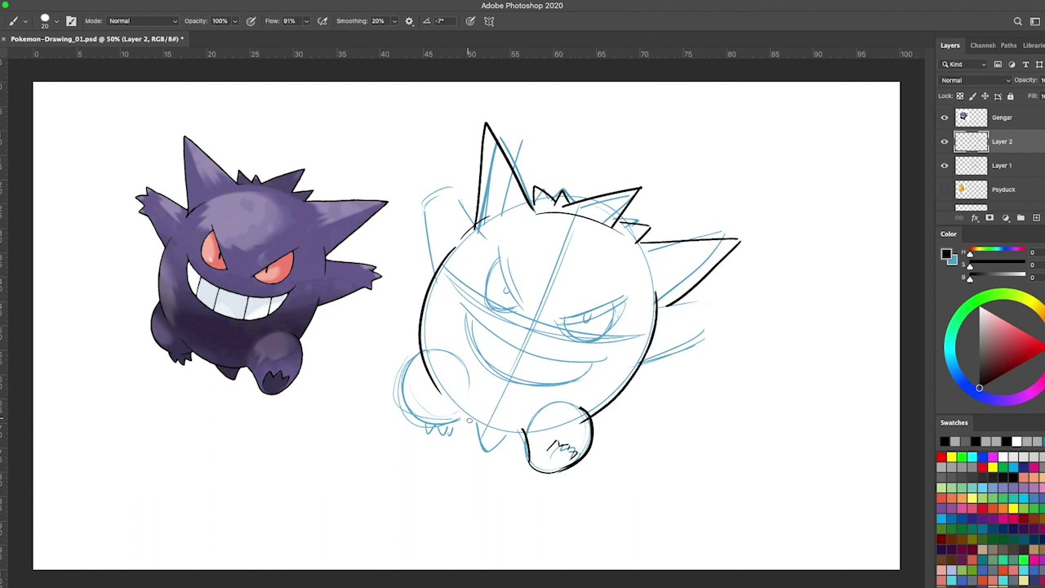
pyautogui.moveTo(478, 428); pyautogui.dragTo(505, 462)
pyautogui.moveTo(448, 400); pyautogui.dragTo(528, 440)
# Ink the left hand, the right arm with claws, and the raised left arm.
pyautogui.moveTo(413, 353)
pyautogui.mouseDown()
pyautogui.moveTo(461, 418)
pyautogui.moveTo(441, 435)
pyautogui.moveTo(454, 424)
pyautogui.mouseUp()
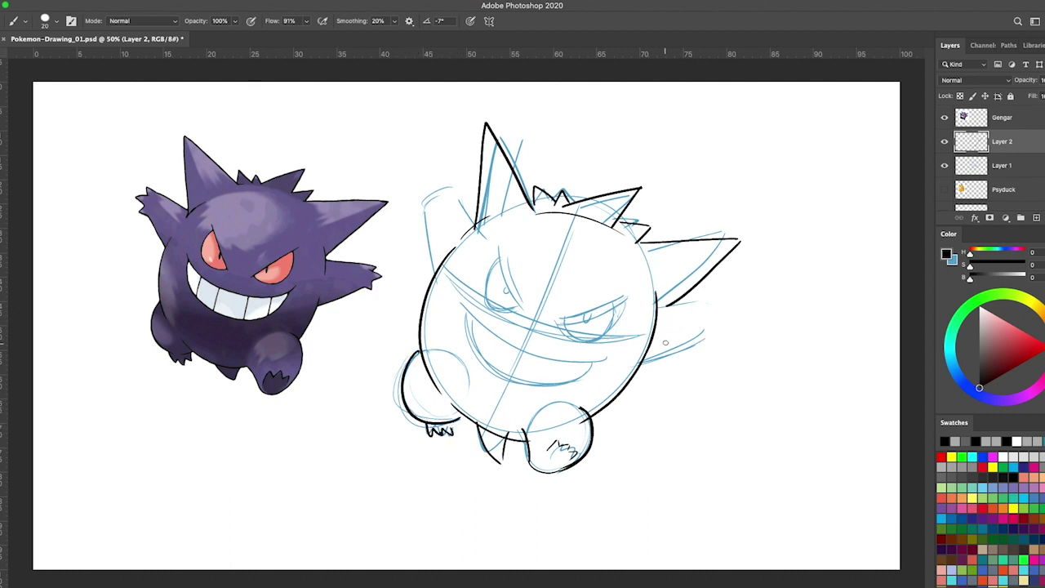
pyautogui.moveTo(658, 307)
pyautogui.mouseDown()
pyautogui.moveTo(717, 308)
pyautogui.moveTo(645, 360)
pyautogui.mouseUp()
pyautogui.moveTo(719, 304); pyautogui.dragTo(732, 332)
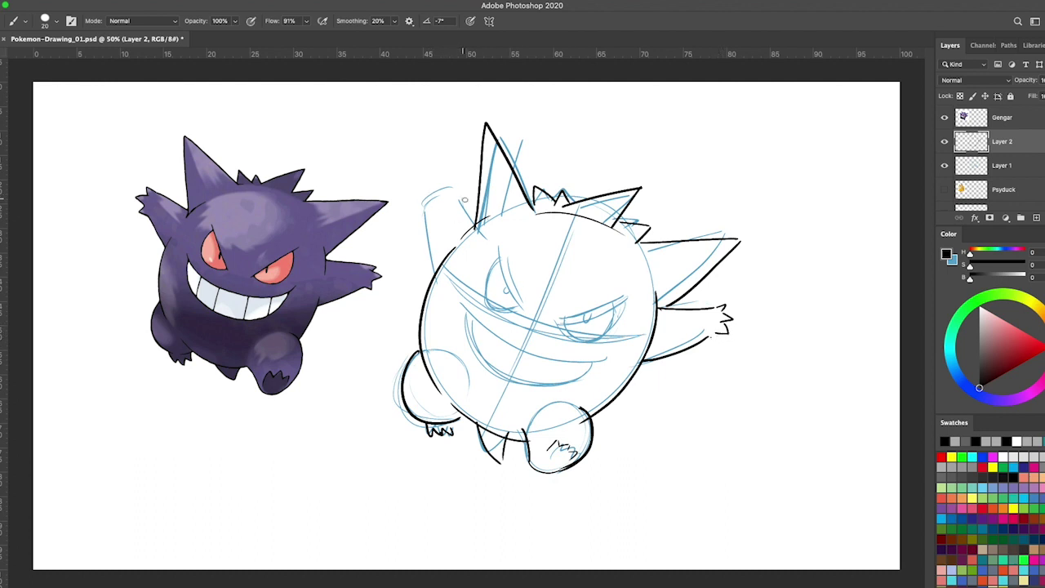
pyautogui.moveTo(450, 189)
pyautogui.mouseDown()
pyautogui.moveTo(474, 230)
pyautogui.moveTo(439, 267)
pyautogui.mouseUp()
pyautogui.moveTo(426, 207)
pyautogui.mouseDown()
pyautogui.moveTo(411, 197)
pyautogui.moveTo(441, 171)
pyautogui.moveTo(453, 188)
pyautogui.mouseUp()
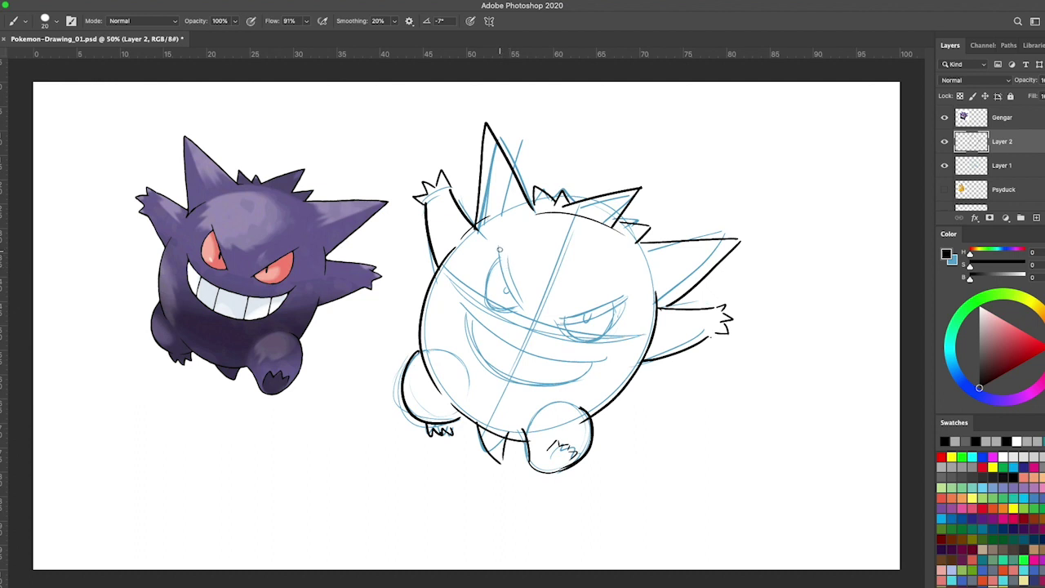
# Ink Gengar's angry eye outlines and a pupil in each eye, redoing a bad stroke.
pyautogui.moveTo(499, 246)
pyautogui.mouseDown()
pyautogui.moveTo(521, 307)
pyautogui.moveTo(630, 292)
pyautogui.mouseUp()
pyautogui.moveTo(503, 249); pyautogui.dragTo(527, 309)
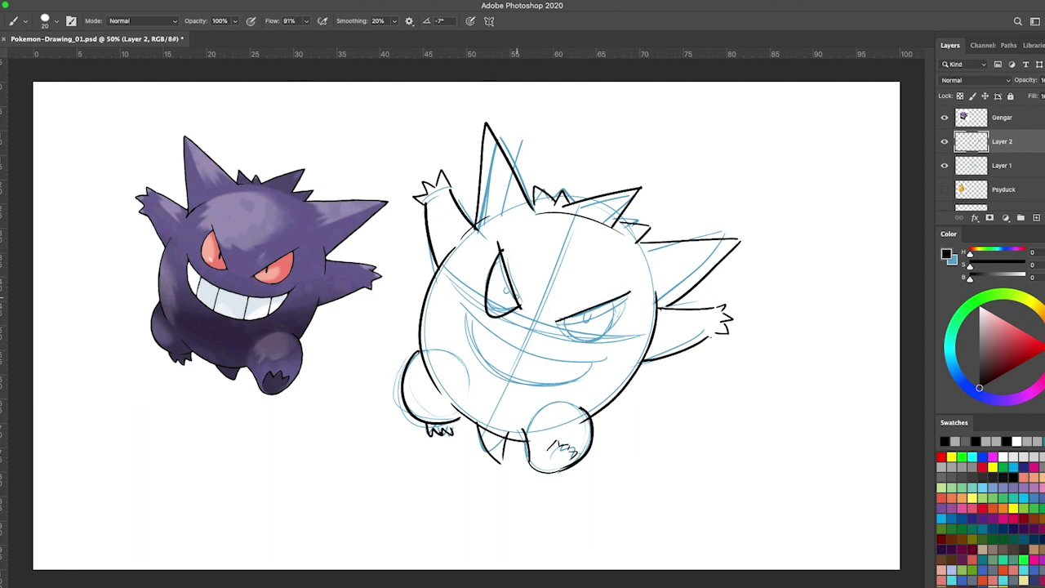
pyautogui.press('super+z')
pyautogui.moveTo(498, 249)
pyautogui.mouseDown()
pyautogui.moveTo(521, 310)
pyautogui.moveTo(617, 300)
pyautogui.mouseUp()
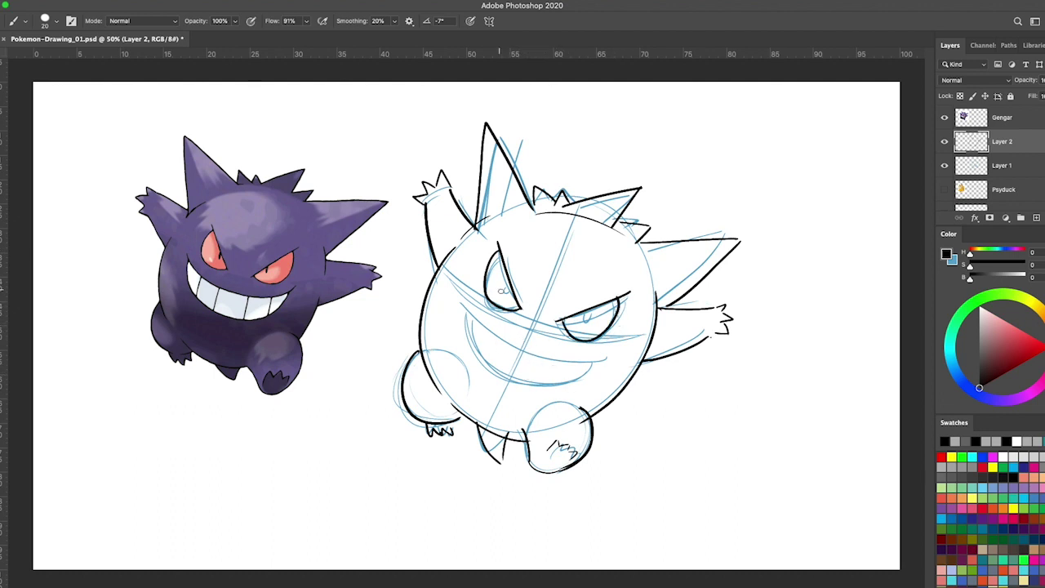
pyautogui.moveTo(504, 288); pyautogui.dragTo(508, 297)
pyautogui.moveTo(582, 314); pyautogui.dragTo(587, 321)
# Ink the wide grin with tooth lines and darken both pupils.
pyautogui.moveTo(467, 304)
pyautogui.mouseDown()
pyautogui.moveTo(505, 338)
pyautogui.moveTo(605, 356)
pyautogui.mouseUp()
pyautogui.moveTo(472, 318)
pyautogui.mouseDown()
pyautogui.moveTo(555, 387)
pyautogui.moveTo(596, 364)
pyautogui.mouseUp()
pyautogui.moveTo(482, 325)
pyautogui.mouseDown()
pyautogui.moveTo(472, 347)
pyautogui.moveTo(490, 364)
pyautogui.moveTo(534, 383)
pyautogui.moveTo(566, 380)
pyautogui.mouseUp()
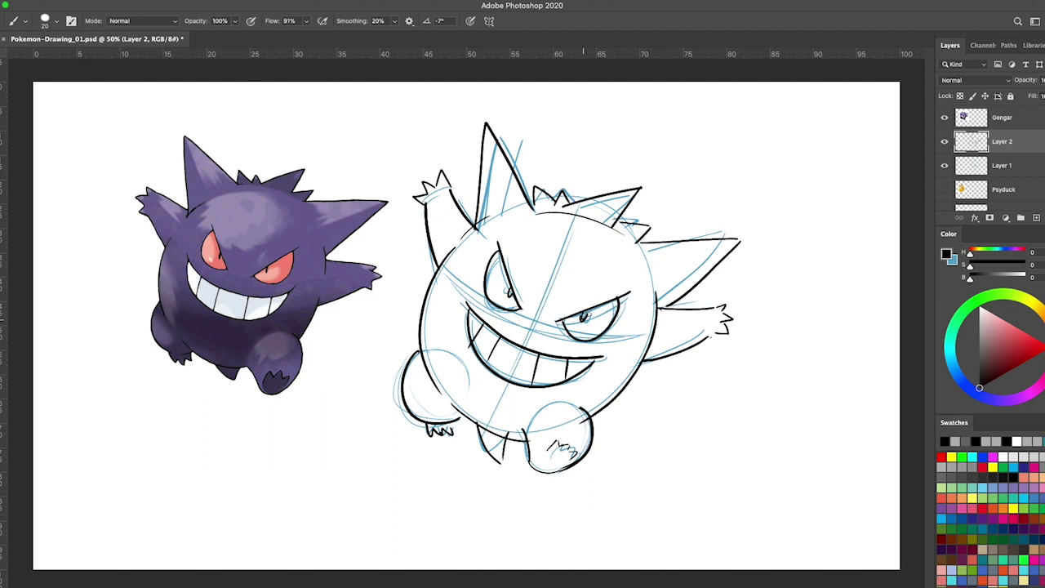
pyautogui.moveTo(582, 314); pyautogui.dragTo(586, 318)
pyautogui.moveTo(507, 289); pyautogui.dragTo(511, 297)
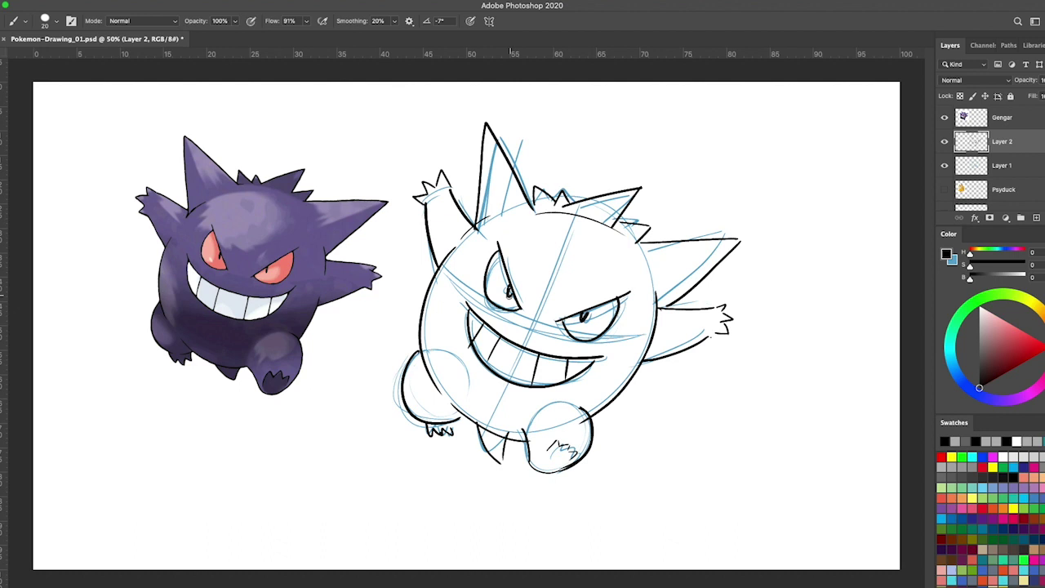
# Hide the blue sketch on Layer 1 and scale the inked Gengar down to about 78%.
pyautogui.click(945, 166)
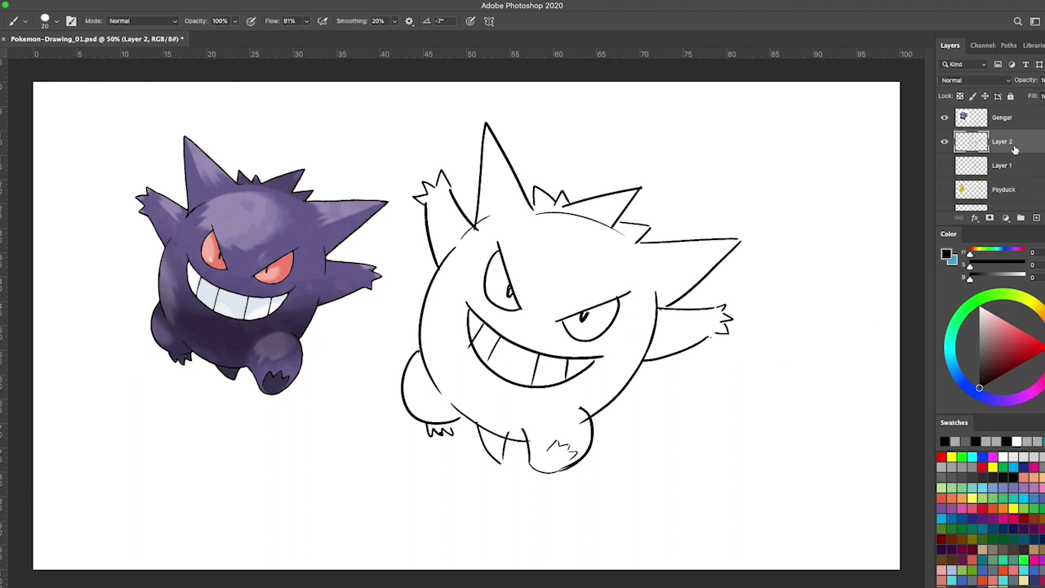
pyautogui.press('m')
pyautogui.rightClick(589, 369)
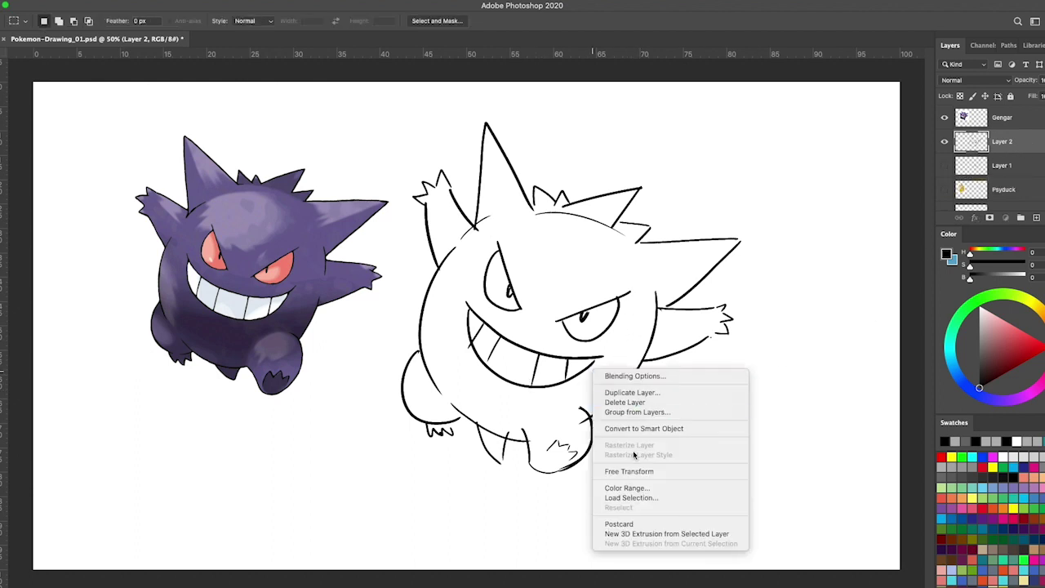
pyautogui.click(633, 467)
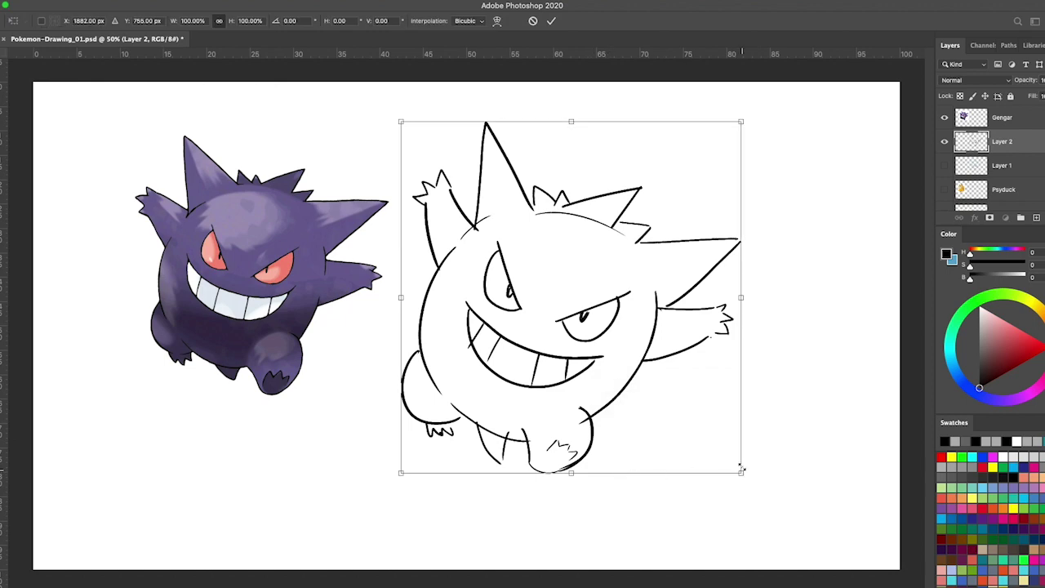
pyautogui.moveTo(740, 122); pyautogui.dragTo(665, 196)
# Move the inked Gengar down and left, commit the transform, and add empty Layer 3.
pyautogui.moveTo(555, 397); pyautogui.dragTo(523, 459)
pyautogui.click(1002, 165)
pyautogui.press('super+shift+alt+n')
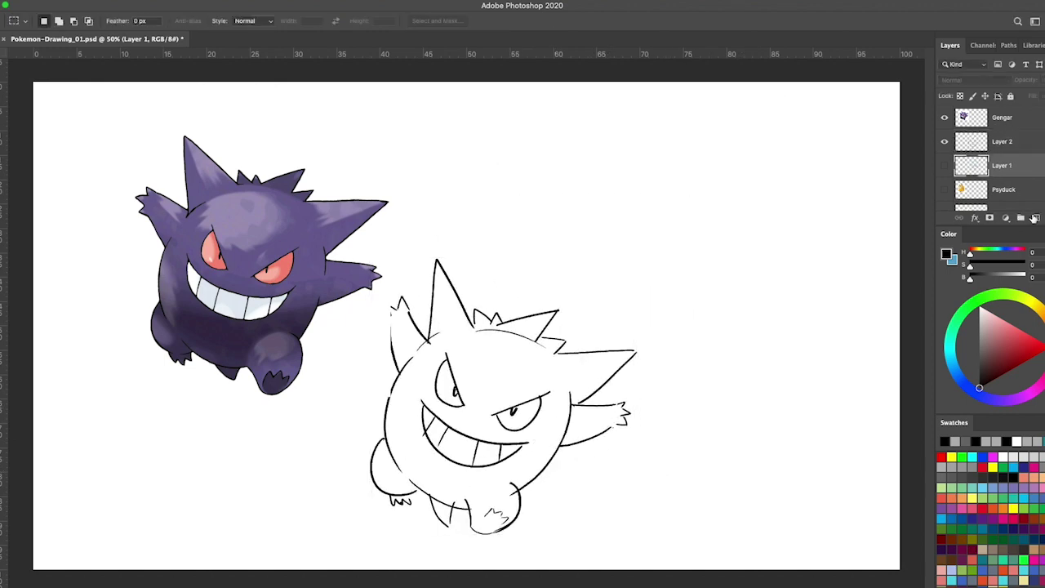
# With a blue brush, sketch an egg-shaped head with curved and horizontal guide lines.
pyautogui.press('b')
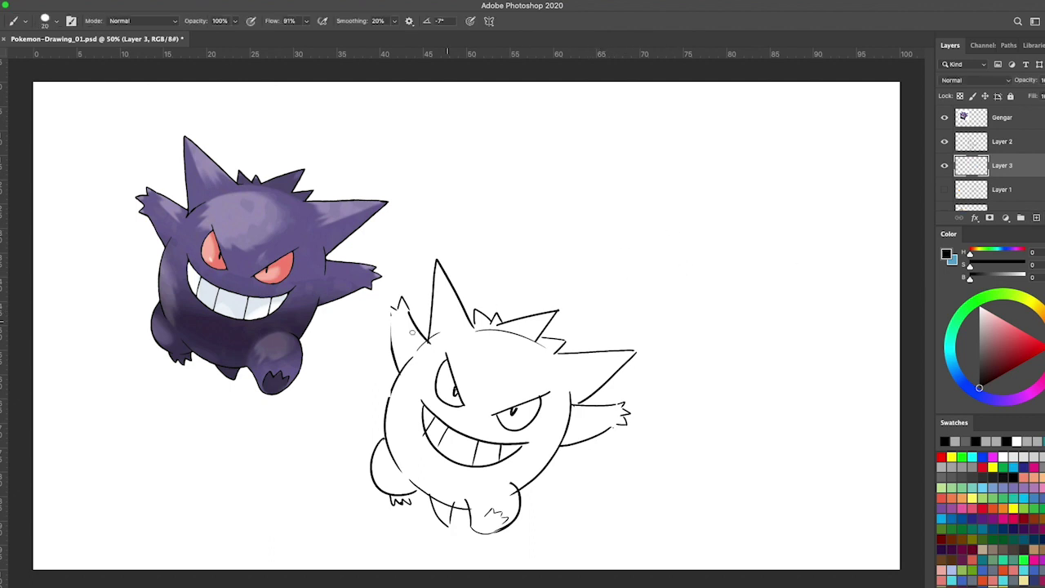
pyautogui.press('x')
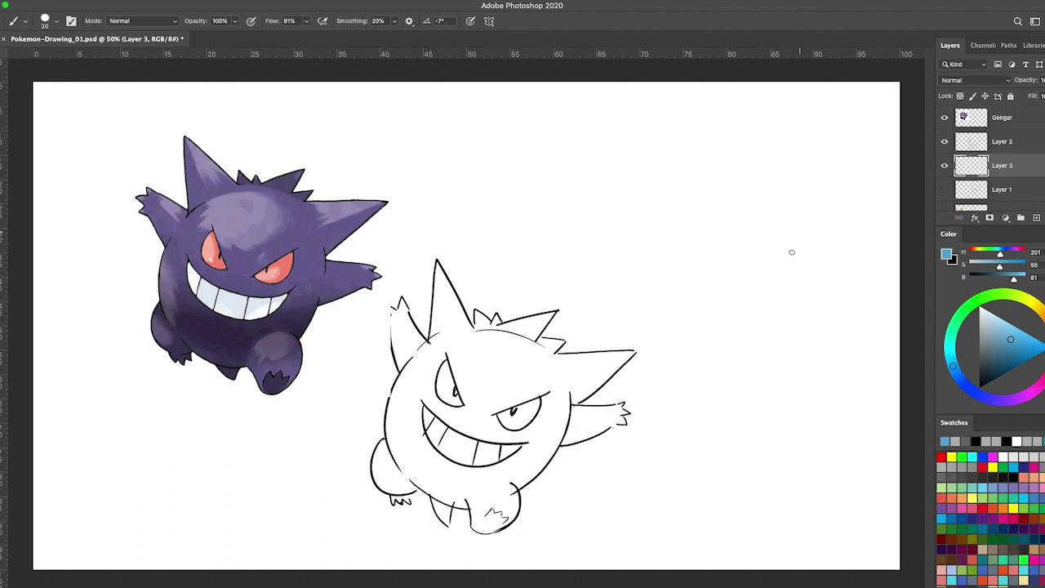
pyautogui.moveTo(710, 325)
pyautogui.mouseDown()
pyautogui.moveTo(756, 114)
pyautogui.moveTo(704, 328)
pyautogui.mouseUp()
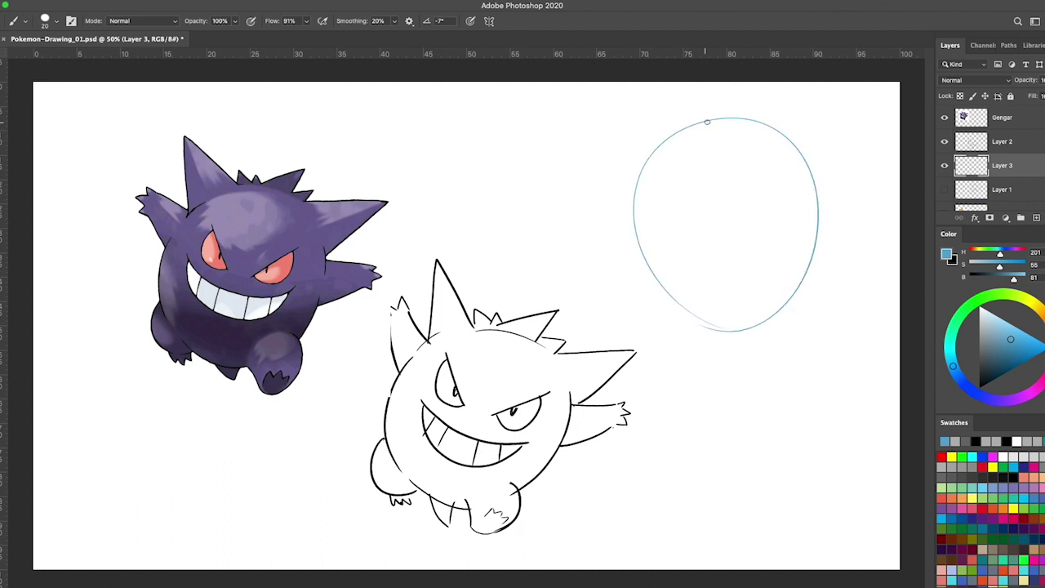
pyautogui.moveTo(701, 122); pyautogui.dragTo(689, 290)
pyautogui.moveTo(653, 232)
pyautogui.mouseDown()
pyautogui.moveTo(789, 198)
pyautogui.moveTo(784, 206)
pyautogui.mouseUp()
pyautogui.moveTo(635, 184); pyautogui.dragTo(650, 213)
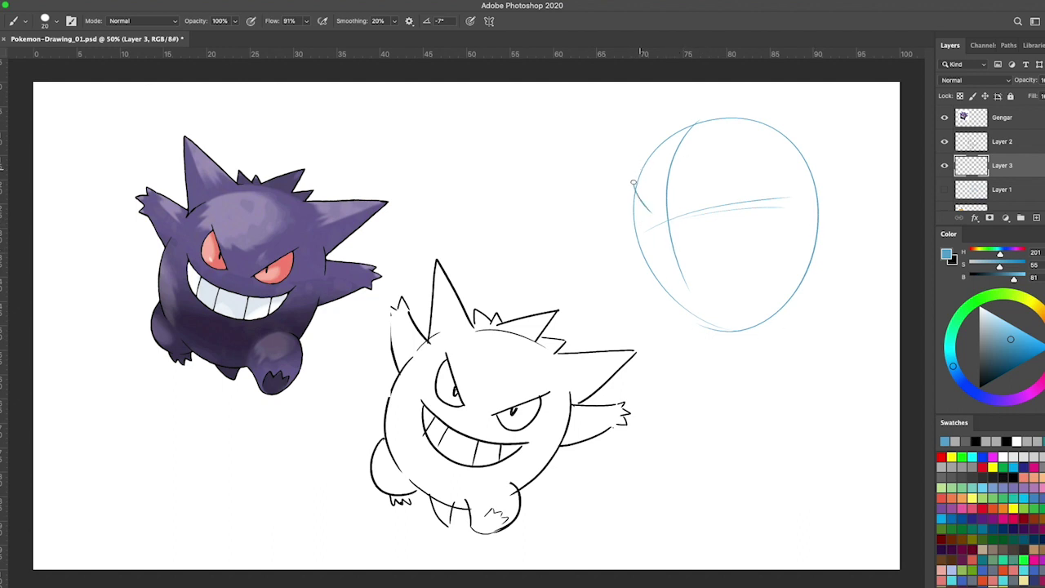
pyautogui.moveTo(635, 185); pyautogui.dragTo(807, 290)
pyautogui.moveTo(718, 120); pyautogui.dragTo(813, 193)
pyautogui.moveTo(684, 201); pyautogui.dragTo(707, 155)
pyautogui.moveTo(630, 191); pyautogui.dragTo(647, 233)
# Sketch a teardrop-shaped right eye and a small left eye with a pupil.
pyautogui.moveTo(686, 188); pyautogui.dragTo(704, 161)
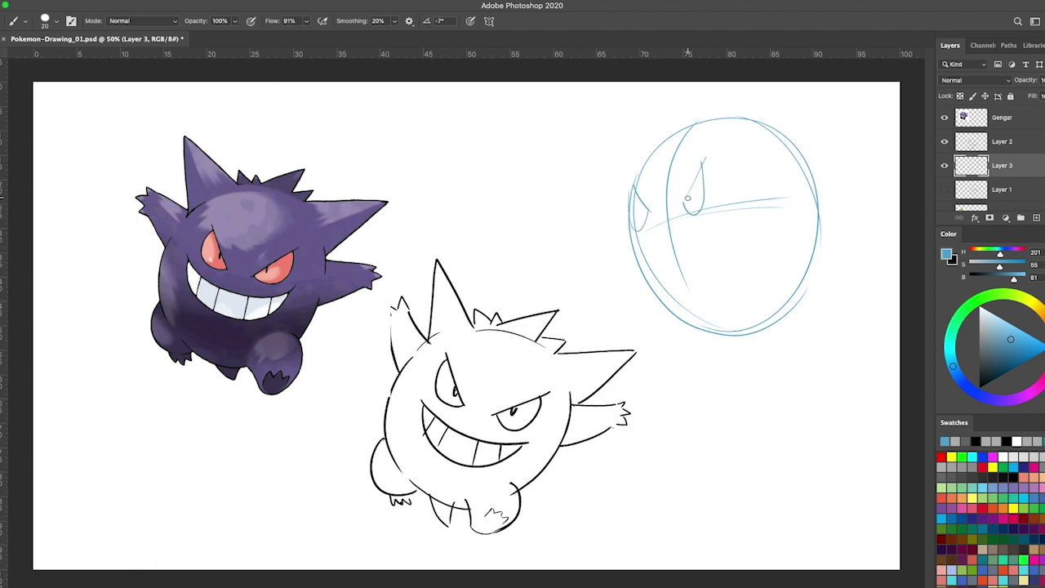
pyautogui.moveTo(707, 162)
pyautogui.mouseDown()
pyautogui.moveTo(674, 203)
pyautogui.moveTo(634, 193)
pyautogui.moveTo(663, 210)
pyautogui.moveTo(639, 196)
pyautogui.moveTo(644, 230)
pyautogui.mouseUp()
pyautogui.moveTo(685, 201)
pyautogui.mouseDown()
pyautogui.moveTo(703, 157)
pyautogui.moveTo(710, 193)
pyautogui.moveTo(683, 197)
pyautogui.moveTo(709, 199)
pyautogui.mouseUp()
pyautogui.moveTo(645, 214); pyautogui.dragTo(647, 216)
pyautogui.moveTo(692, 200); pyautogui.dragTo(643, 219)
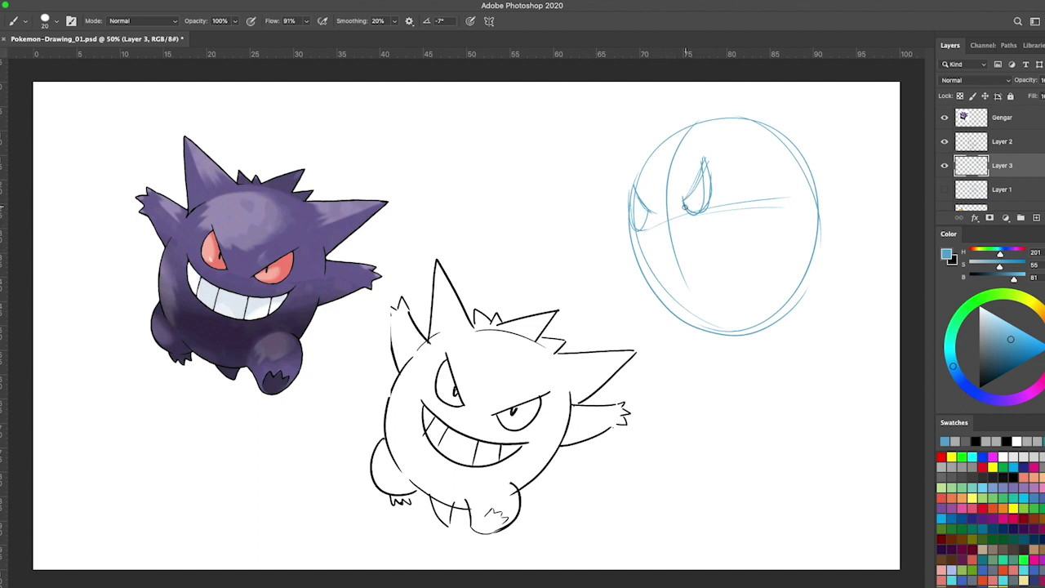
# Refine both eyes with small pupils and add an angled brow over the left eye.
pyautogui.moveTo(637, 206); pyautogui.dragTo(637, 215)
pyautogui.moveTo(633, 185)
pyautogui.mouseDown()
pyautogui.moveTo(647, 211)
pyautogui.moveTo(630, 203)
pyautogui.moveTo(648, 230)
pyautogui.mouseUp()
pyautogui.moveTo(703, 161); pyautogui.dragTo(706, 196)
pyautogui.hotkey('ctrl', 'z')
pyautogui.hotkey('ctrl', 'z')
pyautogui.hotkey('ctrl', 'z')
pyautogui.hotkey('ctrl', 'z')
pyautogui.moveTo(635, 211); pyautogui.dragTo(635, 217)
pyautogui.moveTo(691, 198); pyautogui.dragTo(691, 204)
pyautogui.moveTo(633, 187)
pyautogui.mouseDown()
pyautogui.moveTo(649, 211)
pyautogui.moveTo(709, 178)
pyautogui.moveTo(709, 200)
pyautogui.moveTo(650, 214)
pyautogui.moveTo(715, 221)
pyautogui.mouseUp()
# Sketch the grin's jaw and side lines with teeth along it in blue.
pyautogui.moveTo(634, 245); pyautogui.dragTo(707, 277)
pyautogui.moveTo(725, 209); pyautogui.dragTo(708, 273)
pyautogui.moveTo(725, 235); pyautogui.dragTo(717, 259)
pyautogui.moveTo(644, 255); pyautogui.dragTo(660, 271)
pyautogui.moveTo(682, 248)
pyautogui.mouseDown()
pyautogui.moveTo(686, 270)
pyautogui.moveTo(699, 257)
pyautogui.mouseUp()
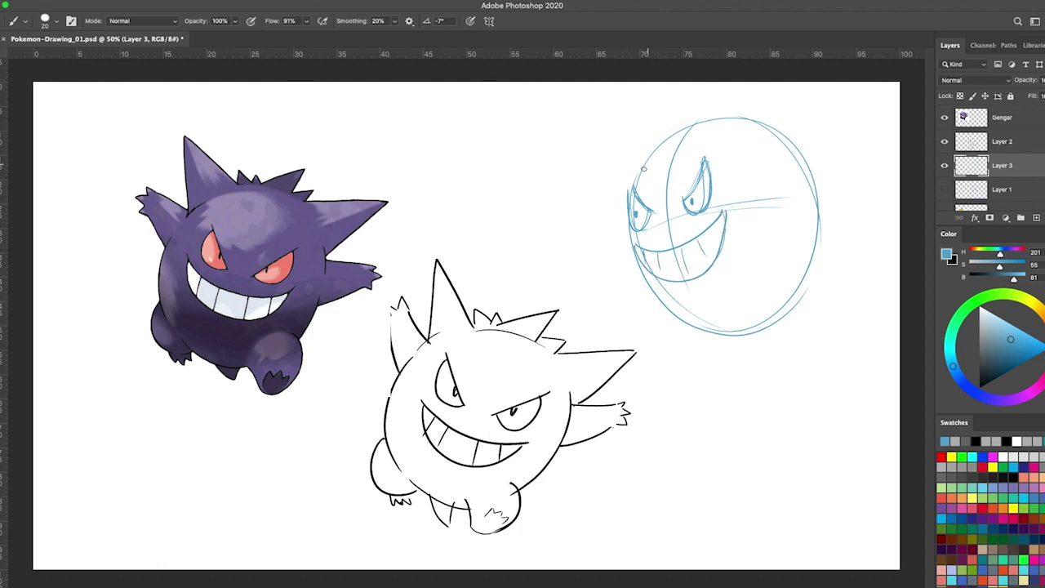
# Sketch the head's top-left arc, a large horn spike and small ear spikes.
pyautogui.moveTo(629, 178); pyautogui.dragTo(759, 120)
pyautogui.moveTo(738, 132)
pyautogui.mouseDown()
pyautogui.moveTo(823, 88)
pyautogui.moveTo(778, 167)
pyautogui.mouseUp()
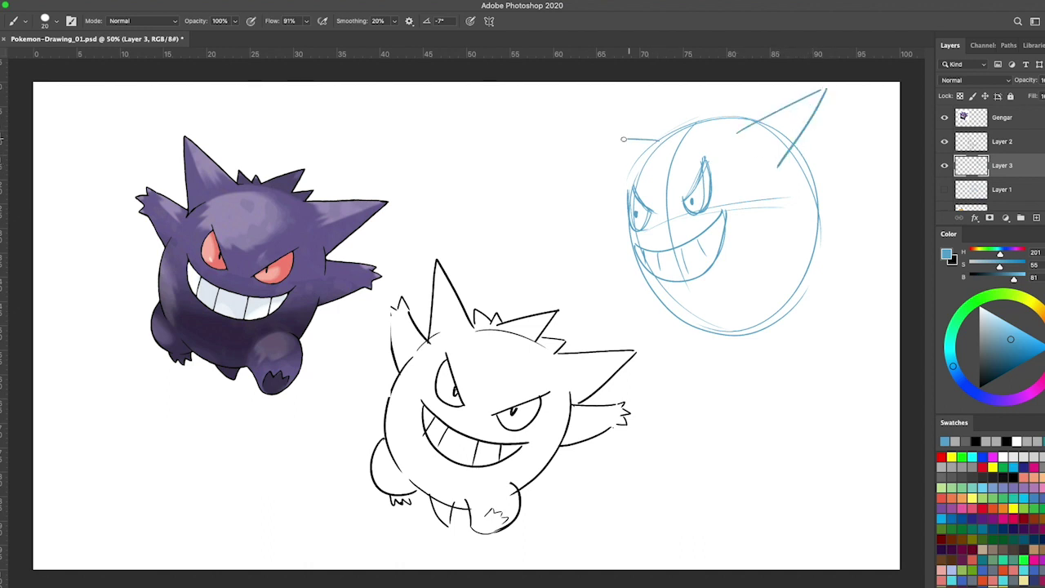
pyautogui.moveTo(623, 140)
pyautogui.mouseDown()
pyautogui.moveTo(642, 171)
pyautogui.moveTo(644, 138)
pyautogui.moveTo(714, 106)
pyautogui.moveTo(711, 127)
pyautogui.moveTo(740, 117)
pyautogui.mouseUp()
pyautogui.moveTo(666, 136); pyautogui.dragTo(674, 127)
# Sketch both feet with toes under the body.
pyautogui.moveTo(774, 285)
pyautogui.mouseDown()
pyautogui.moveTo(815, 338)
pyautogui.moveTo(752, 310)
pyautogui.mouseUp()
pyautogui.moveTo(776, 353)
pyautogui.mouseDown()
pyautogui.moveTo(793, 356)
pyautogui.moveTo(747, 333)
pyautogui.mouseUp()
pyautogui.moveTo(680, 319); pyautogui.dragTo(743, 356)
pyautogui.moveTo(805, 348); pyautogui.dragTo(830, 347)
pyautogui.moveTo(735, 356); pyautogui.dragTo(746, 355)
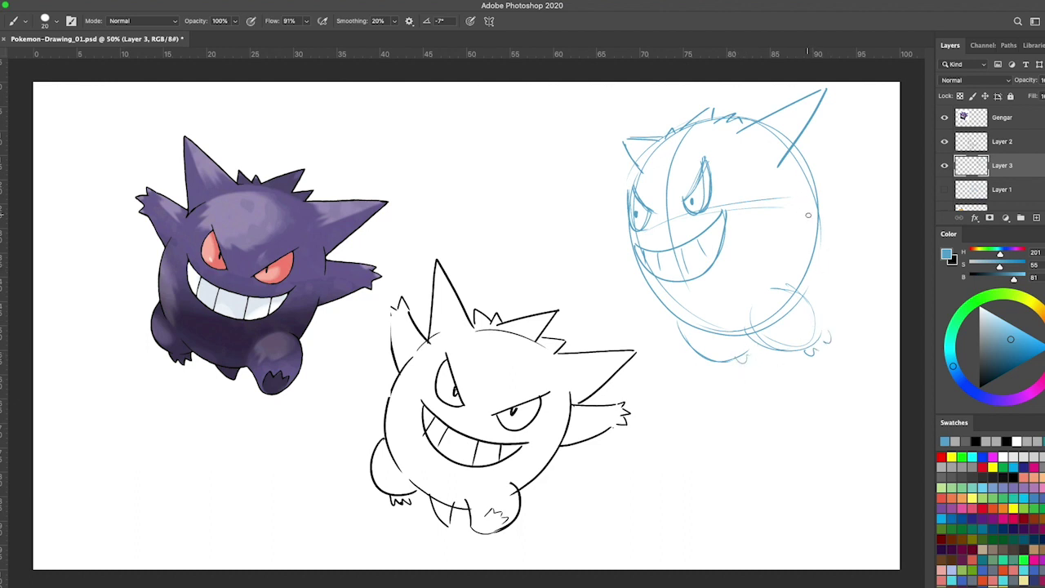
# Sketch the raised arm's upper and lower edges, then add empty Layer 4.
pyautogui.moveTo(776, 188); pyautogui.dragTo(845, 162)
pyautogui.moveTo(801, 231); pyautogui.dragTo(857, 162)
pyautogui.click(1037, 217)
# Switch to black and ink the second Gengar's left outline and belly curves, redoing bad strokes.
pyautogui.moveTo(671, 134)
pyautogui.mouseDown()
pyautogui.moveTo(630, 193)
pyautogui.moveTo(629, 255)
pyautogui.moveTo(707, 325)
pyautogui.mouseUp()
pyautogui.press('super+z')
pyautogui.press('x')
pyautogui.moveTo(669, 134)
pyautogui.mouseDown()
pyautogui.moveTo(631, 184)
pyautogui.moveTo(653, 290)
pyautogui.moveTo(814, 299)
pyautogui.moveTo(817, 310)
pyautogui.moveTo(787, 286)
pyautogui.mouseUp()
pyautogui.press('super+z')
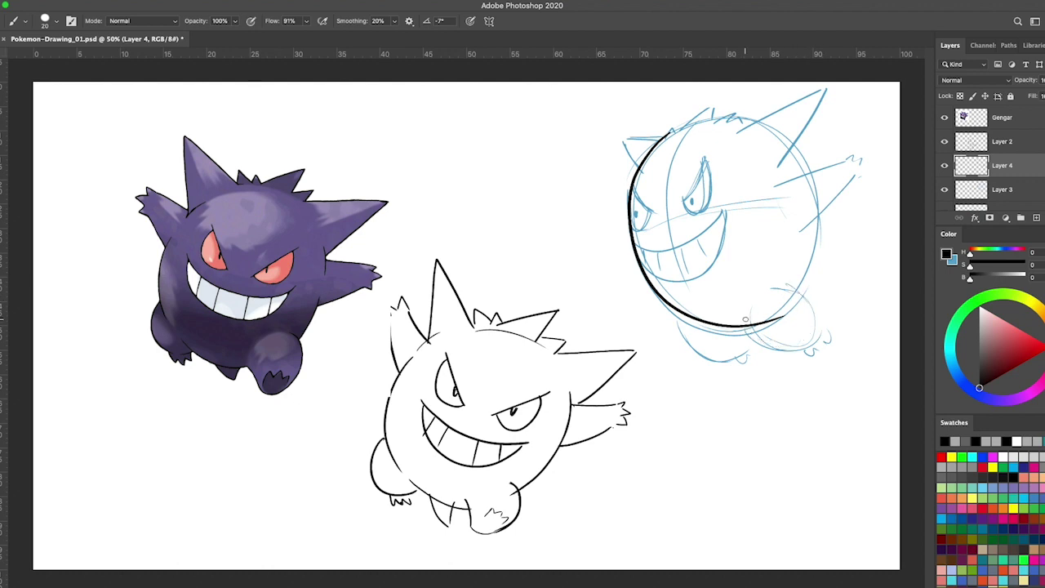
pyautogui.moveTo(744, 320)
pyautogui.mouseDown()
pyautogui.moveTo(793, 352)
pyautogui.moveTo(780, 284)
pyautogui.mouseUp()
pyautogui.press('super+z')
pyautogui.press('super+z')
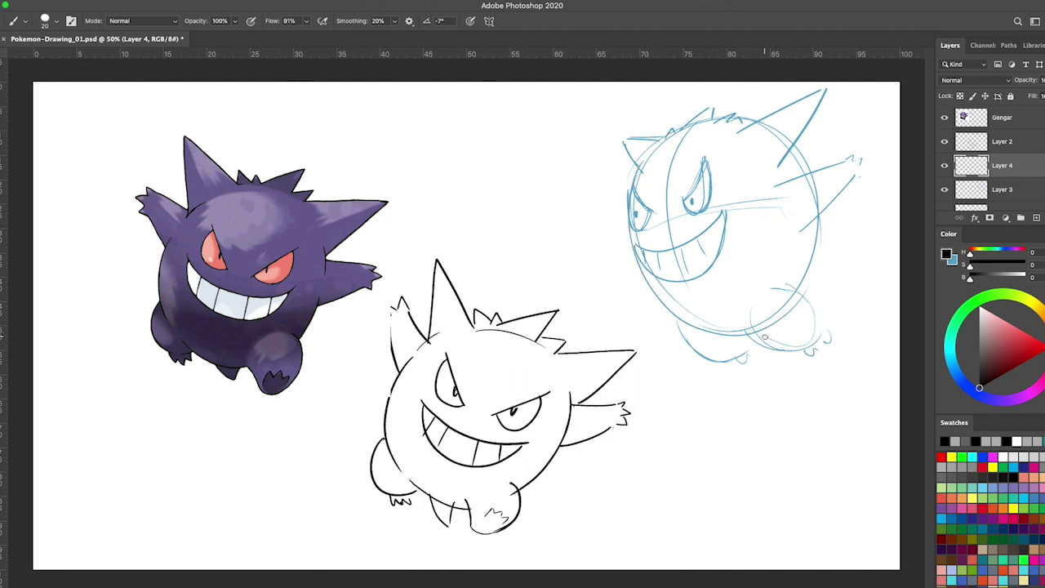
pyautogui.moveTo(786, 286); pyautogui.dragTo(816, 347)
pyautogui.moveTo(748, 324)
pyautogui.mouseDown()
pyautogui.moveTo(780, 352)
pyautogui.moveTo(835, 324)
pyautogui.moveTo(824, 340)
pyautogui.mouseUp()
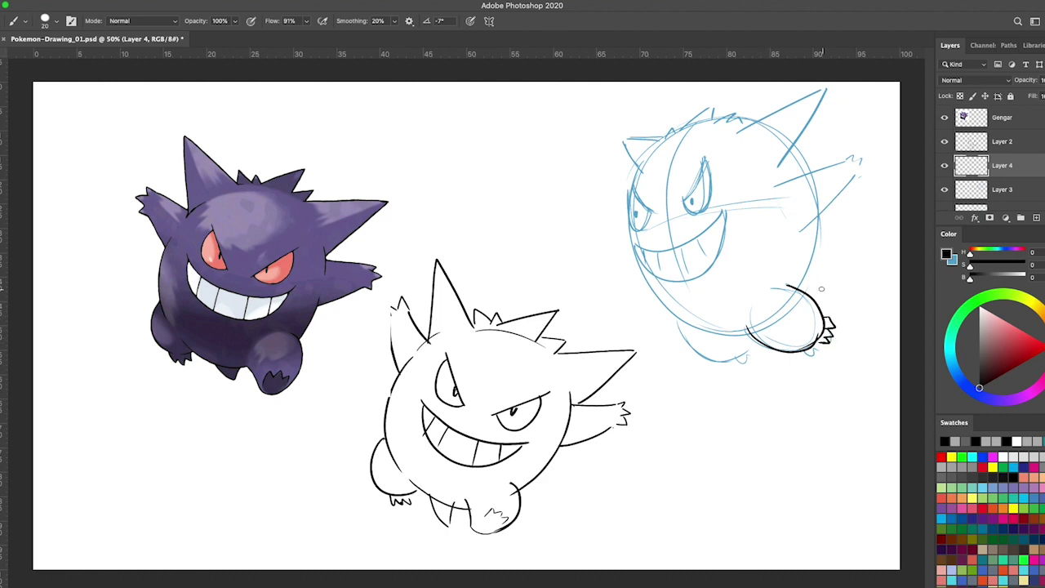
pyautogui.moveTo(812, 287); pyautogui.dragTo(829, 319)
# Ink the right arm with claws, the right ear, left body edge and head spikes.
pyautogui.moveTo(771, 186)
pyautogui.mouseDown()
pyautogui.moveTo(849, 160)
pyautogui.moveTo(803, 228)
pyautogui.mouseUp()
pyautogui.moveTo(849, 160)
pyautogui.mouseDown()
pyautogui.moveTo(864, 166)
pyautogui.moveTo(832, 203)
pyautogui.mouseUp()
pyautogui.hotkey('ctrl', 'z')
pyautogui.moveTo(743, 129)
pyautogui.mouseDown()
pyautogui.moveTo(826, 91)
pyautogui.moveTo(787, 155)
pyautogui.moveTo(819, 189)
pyautogui.moveTo(822, 229)
pyautogui.moveTo(795, 285)
pyautogui.mouseUp()
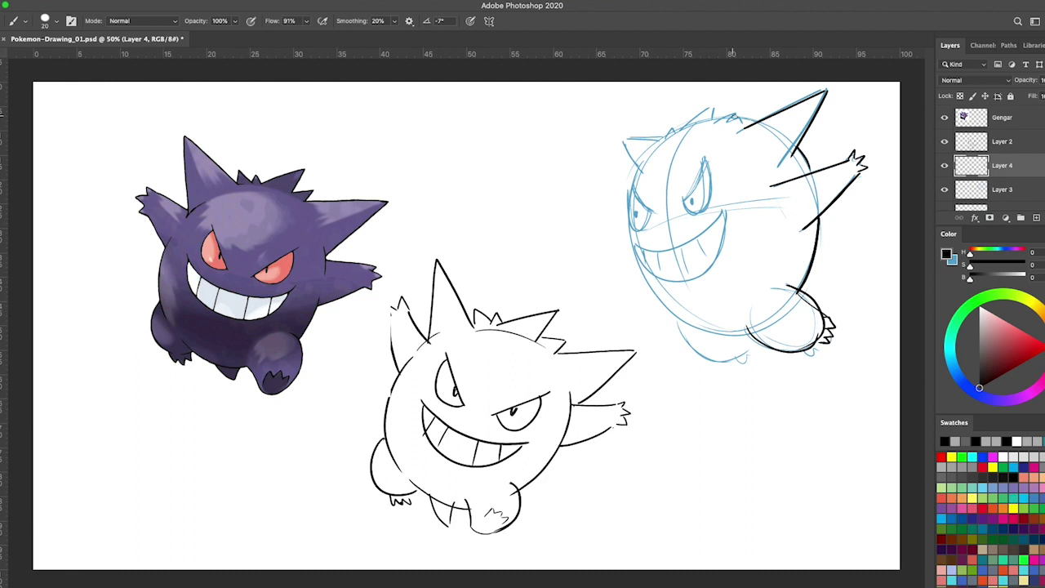
pyautogui.moveTo(659, 139)
pyautogui.mouseDown()
pyautogui.moveTo(632, 190)
pyautogui.moveTo(636, 251)
pyautogui.moveTo(658, 298)
pyautogui.moveTo(737, 332)
pyautogui.moveTo(763, 327)
pyautogui.mouseUp()
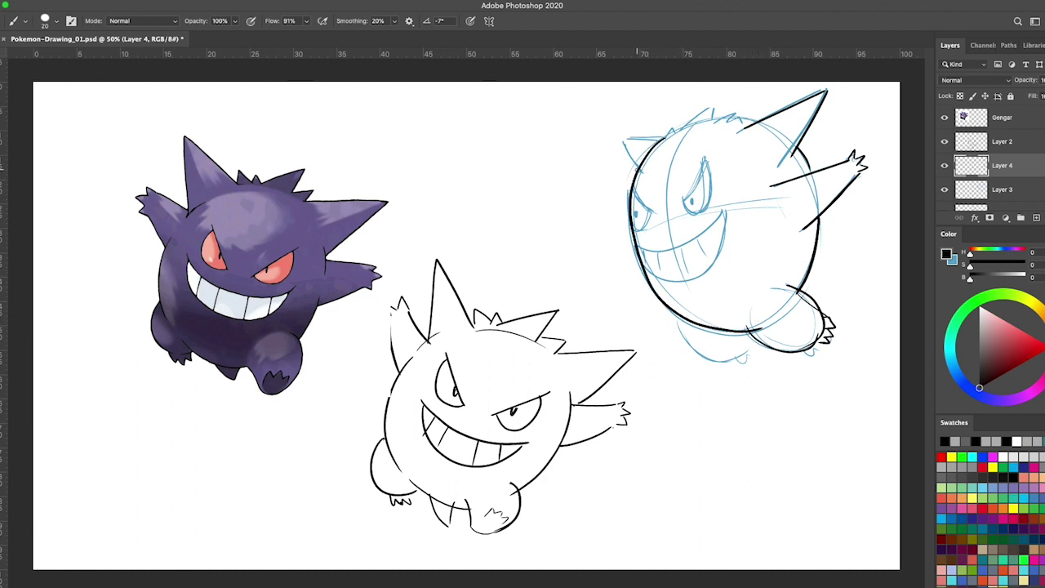
pyautogui.moveTo(637, 168)
pyautogui.mouseDown()
pyautogui.moveTo(676, 121)
pyautogui.moveTo(751, 121)
pyautogui.mouseUp()
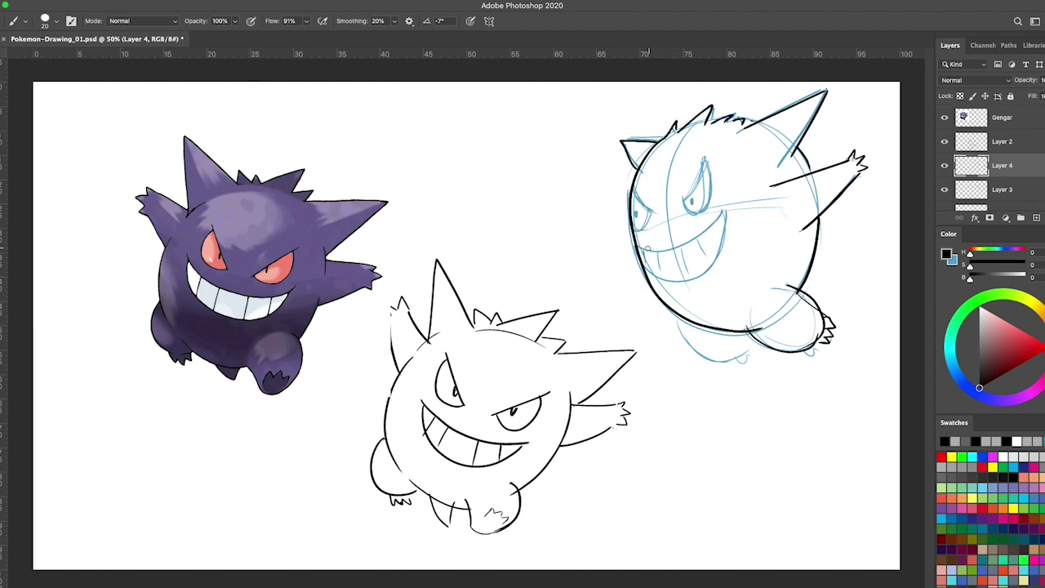
# Ink the smile, lower mouth line, both eyes with brow, and the teeth.
pyautogui.moveTo(634, 225)
pyautogui.mouseDown()
pyautogui.moveTo(712, 235)
pyautogui.moveTo(723, 212)
pyautogui.mouseUp()
pyautogui.moveTo(642, 247); pyautogui.dragTo(720, 222)
pyautogui.moveTo(631, 188); pyautogui.dragTo(653, 214)
pyautogui.moveTo(707, 160)
pyautogui.mouseDown()
pyautogui.moveTo(681, 199)
pyautogui.moveTo(696, 214)
pyautogui.moveTo(642, 220)
pyautogui.moveTo(631, 237)
pyautogui.moveTo(635, 220)
pyautogui.mouseUp()
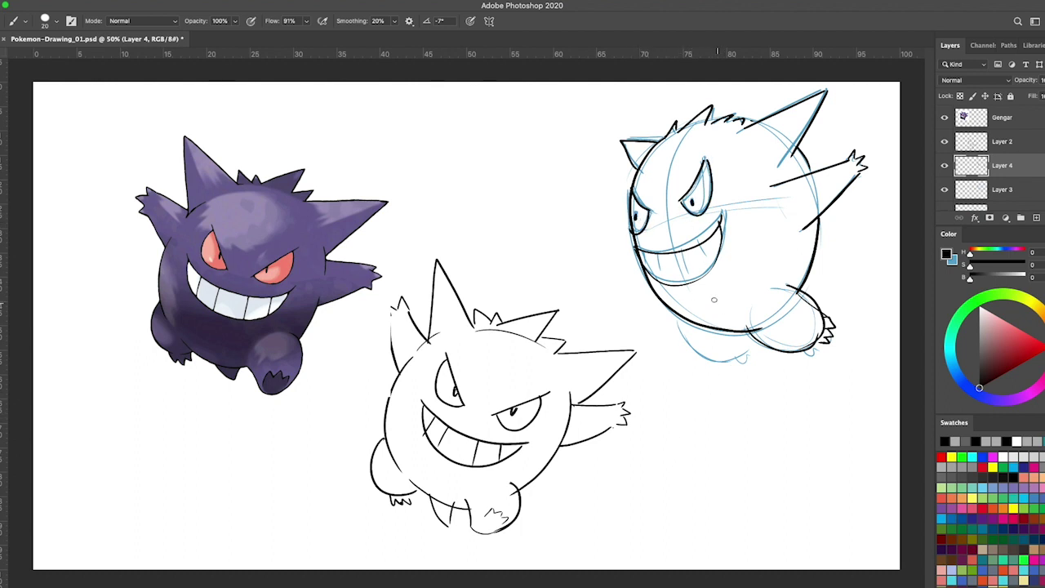
pyautogui.moveTo(707, 237)
pyautogui.mouseDown()
pyautogui.moveTo(703, 255)
pyautogui.moveTo(649, 277)
pyautogui.mouseUp()
# Ink the lower-left belly curve, then hide the blue rough sketch on Layer 3.
pyautogui.moveTo(678, 320)
pyautogui.mouseDown()
pyautogui.moveTo(709, 367)
pyautogui.moveTo(748, 358)
pyautogui.mouseUp()
pyautogui.hotkey('ctrl', 'z')
pyautogui.moveTo(676, 319)
pyautogui.mouseDown()
pyautogui.moveTo(699, 355)
pyautogui.moveTo(754, 338)
pyautogui.mouseUp()
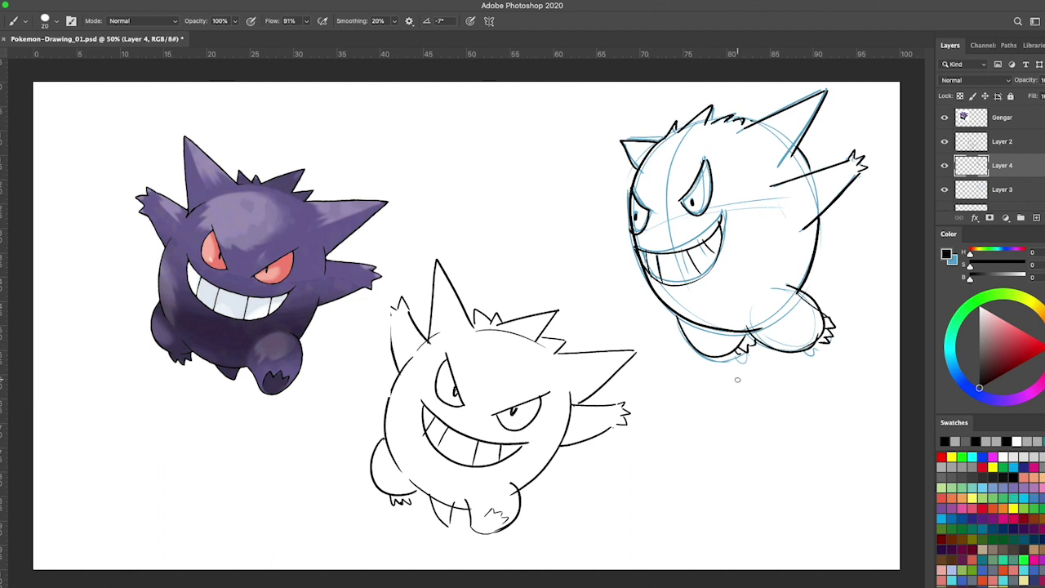
pyautogui.click(945, 190)
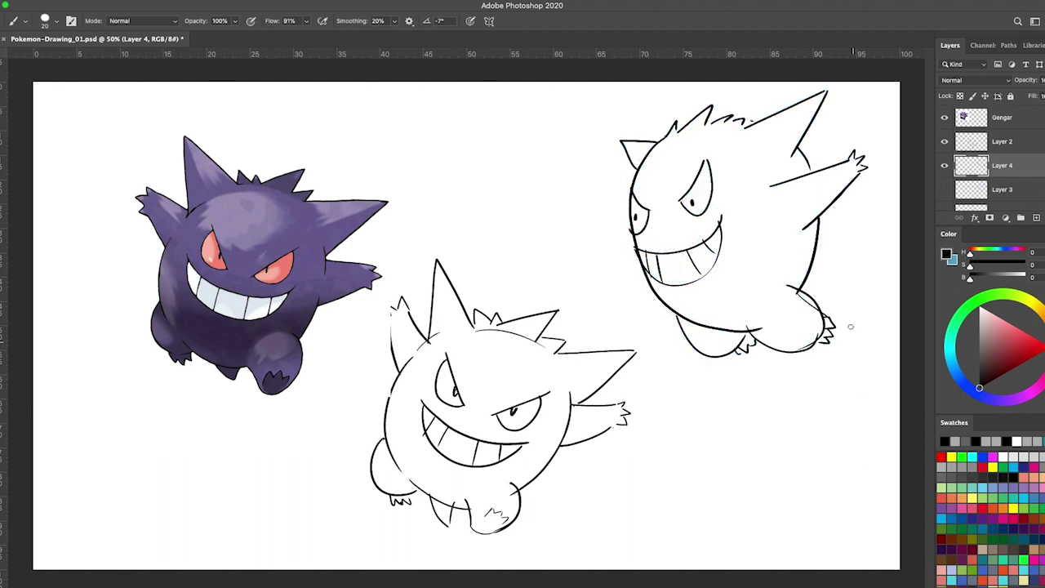